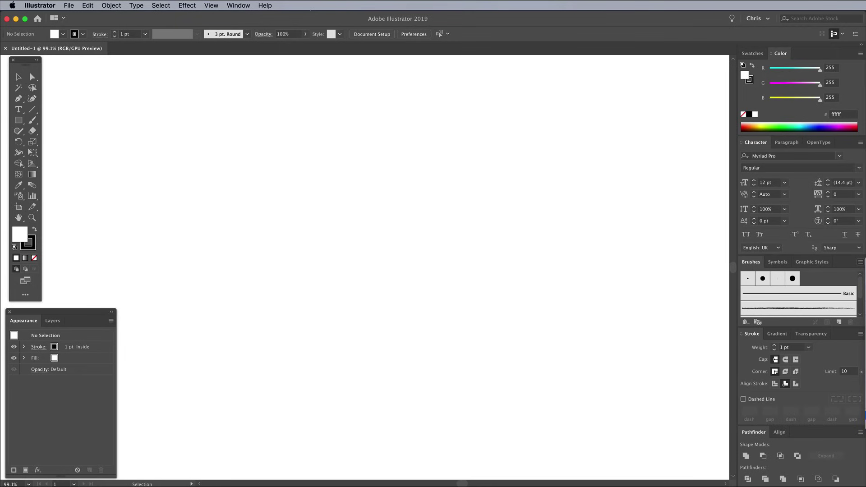
Load the brush library file "1950s_Artist_Brushes by Guerillacraft.ai" from the Brushes folder
click(865, 425)
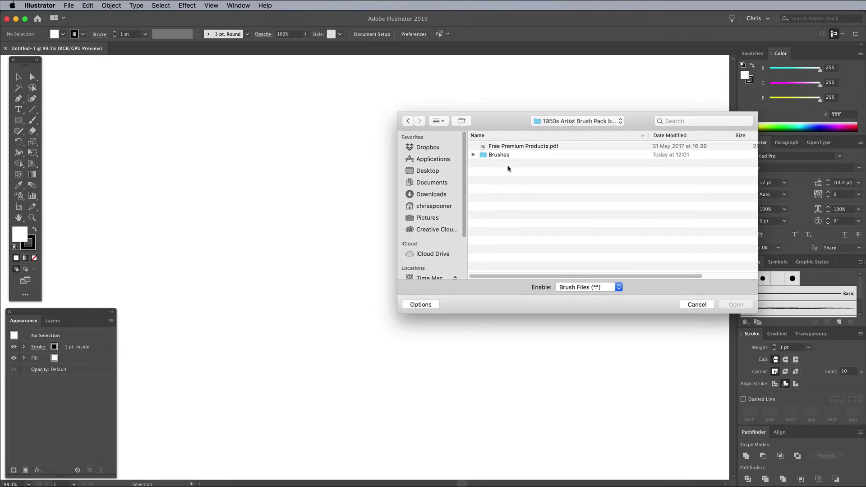
double_click(509, 155)
click(528, 165)
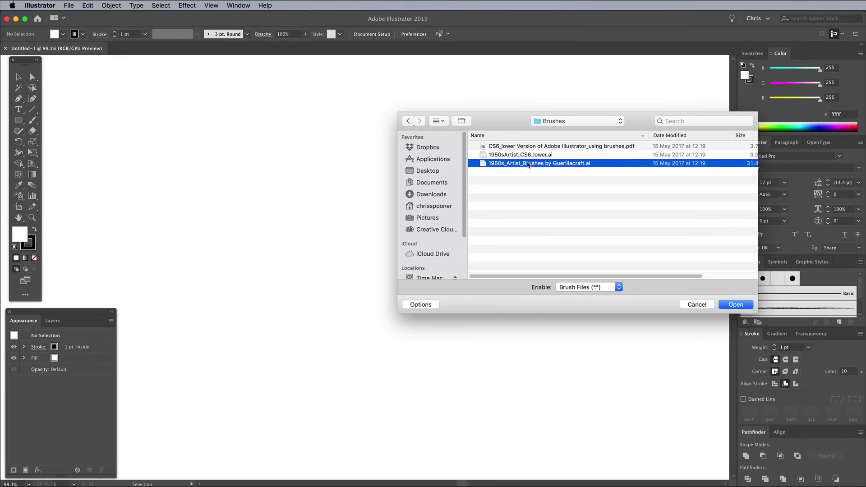
click(721, 306)
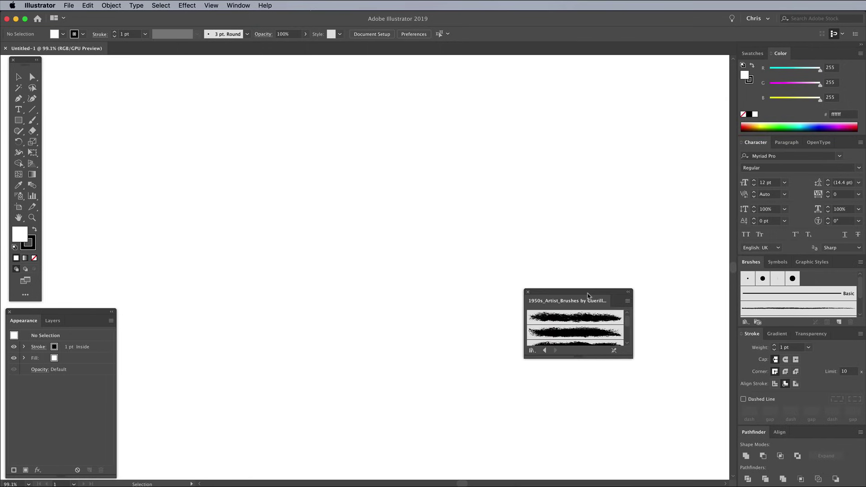
Enlarge the loaded 1950s brush library and choose a thin, rough-edged seamless pattern brush for the stroke
drag(588, 296, 673, 71)
drag(716, 132, 721, 410)
scroll(690, 333, down, 5)
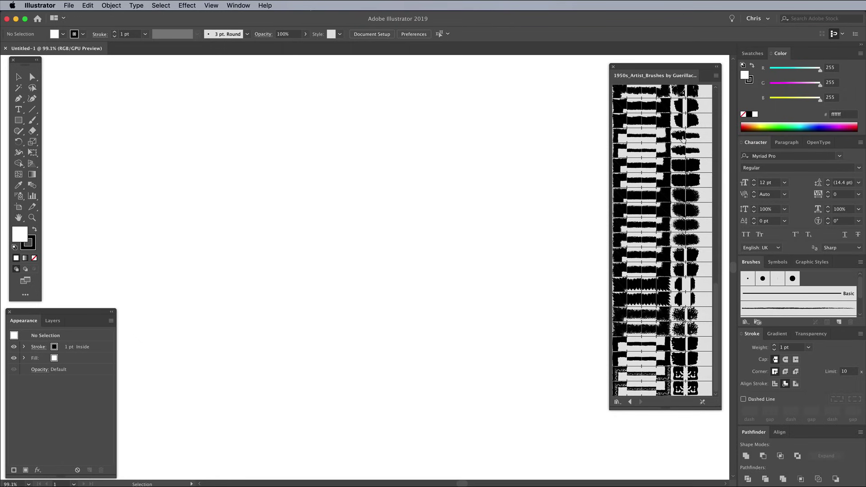
click(683, 137)
Activate the Pencil tool with its fidelity set fully to Smooth and Keep selected enabled
drag(19, 132, 43, 143)
double_click(20, 131)
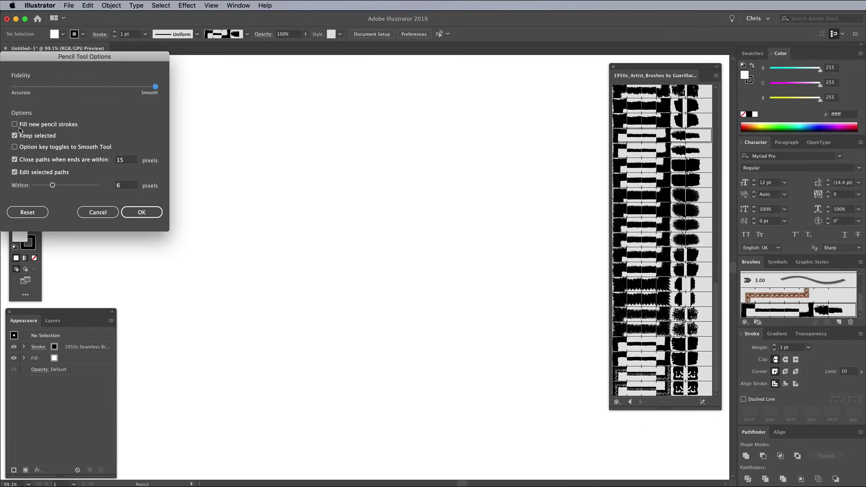
drag(139, 59, 196, 90)
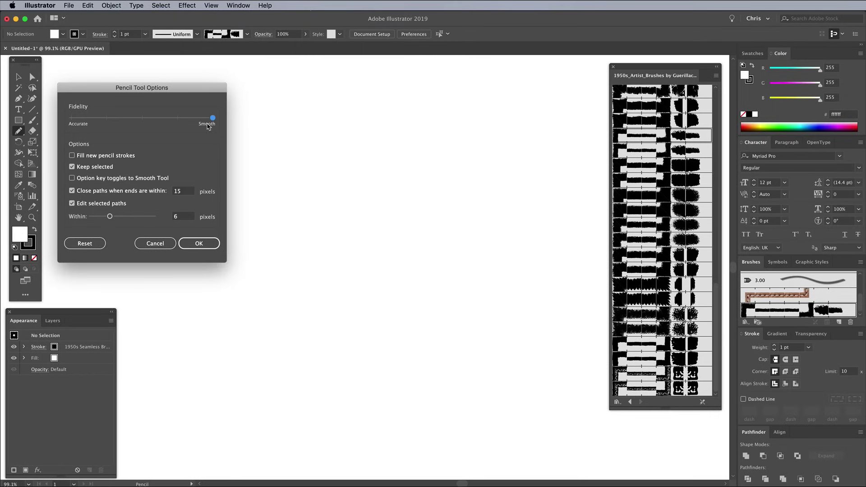
click(199, 243)
Set the stroke weight to 0.25 pt on a freehand wavy test stroke and delete that stroke
drag(242, 208, 374, 240)
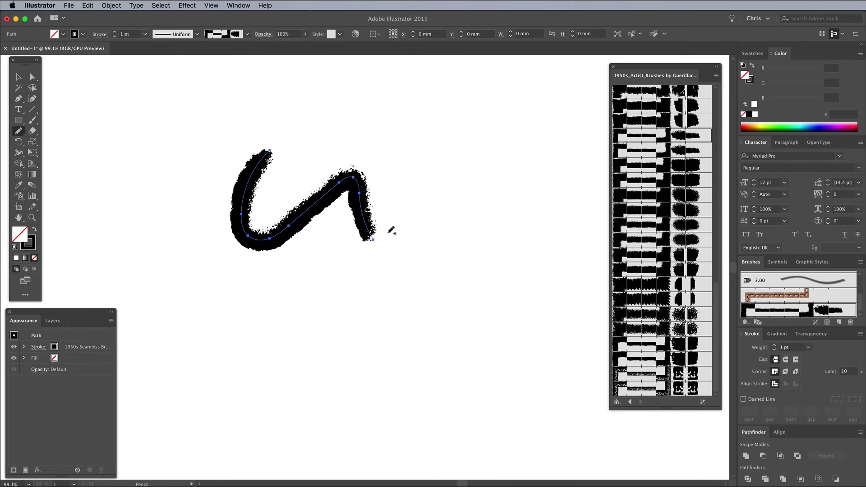
click(809, 350)
click(816, 360)
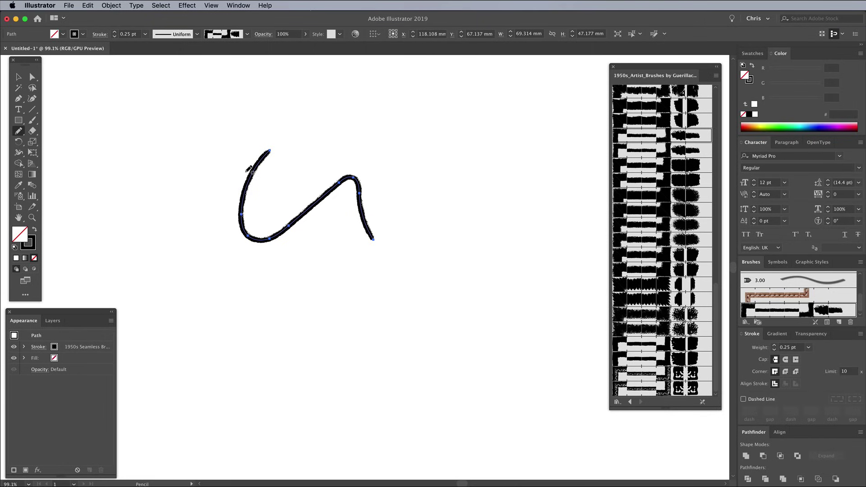
key(Delete)
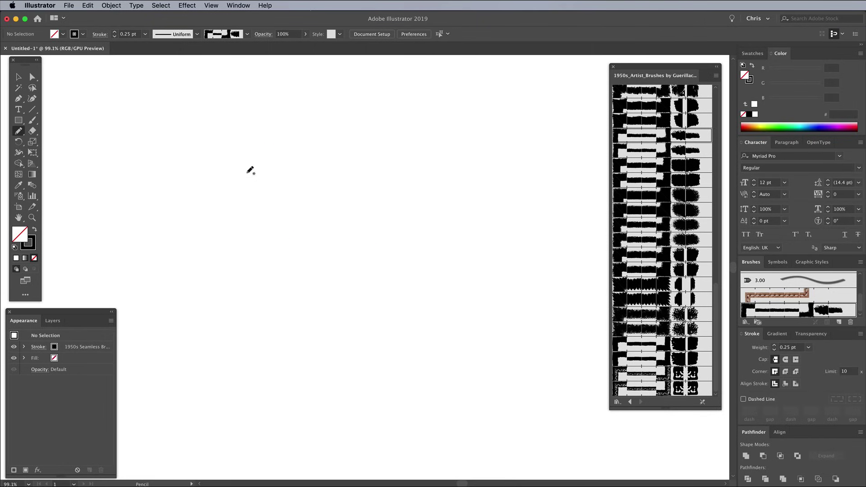
Draw a perfect circle about 86 mm in diameter with the Ellipse tool as the head outline
click(19, 122)
click(61, 141)
mouse_move(256, 162)
mouse_down()
mouse_move(451, 327)
mouse_move(411, 299)
mouse_move(420, 307)
mouse_up()
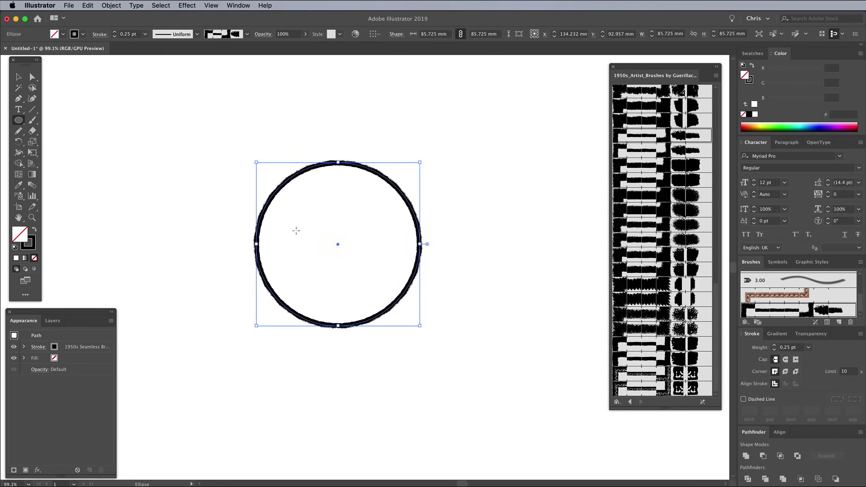
Draw an ear circle about 21 mm wide on the head's left edge and copy it horizontally to the right edge
drag(242, 224, 277, 252)
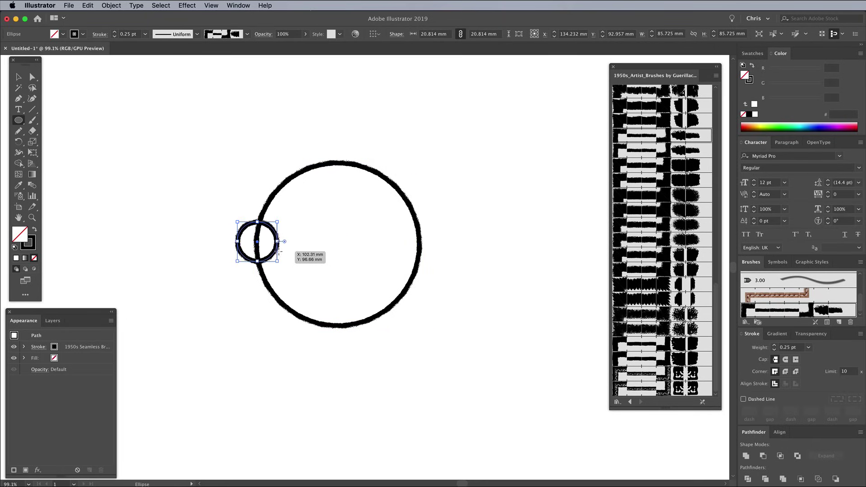
click(19, 77)
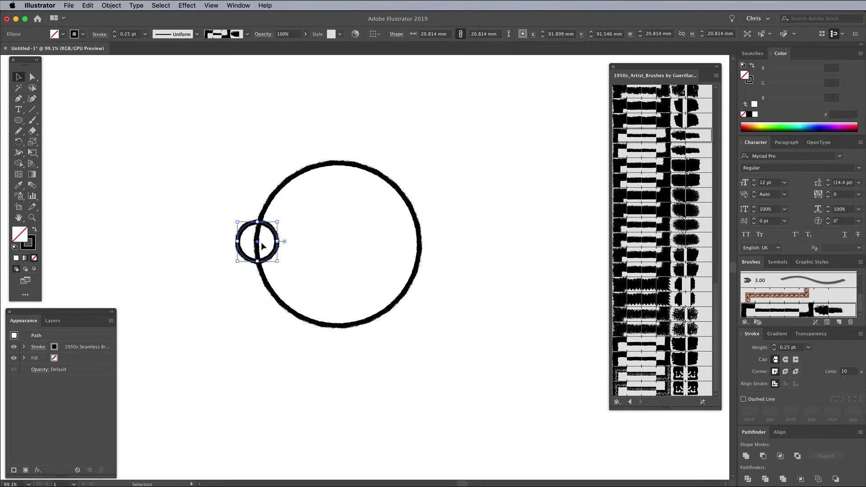
drag(257, 244, 420, 257)
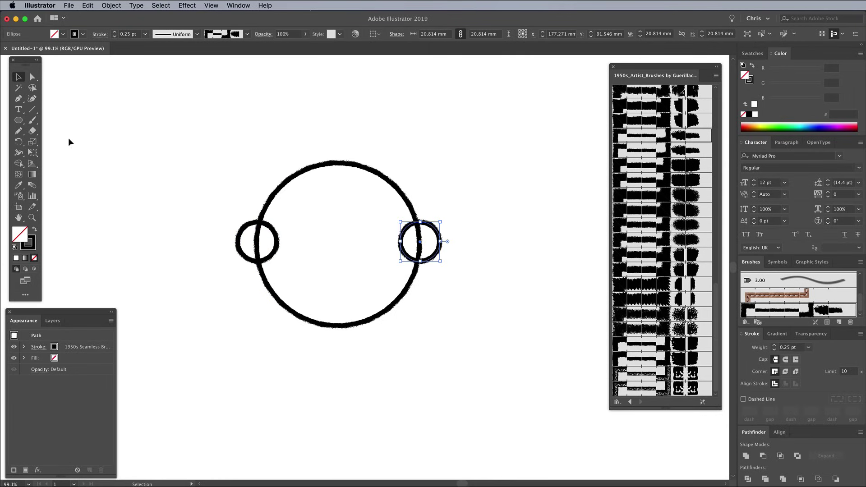
Cut the right ear circle where it crosses the head outline and delete its portion inside the head
click(32, 130)
click(54, 144)
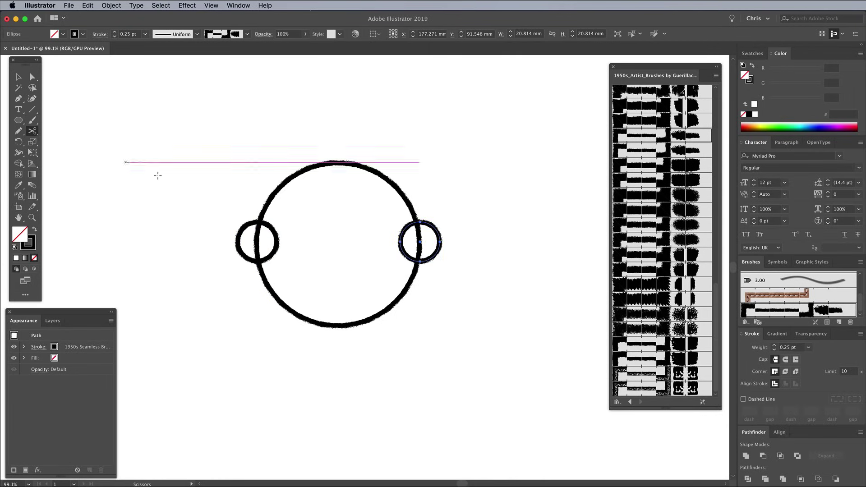
key(super+equal)
key(super+equal)
key(super+equal)
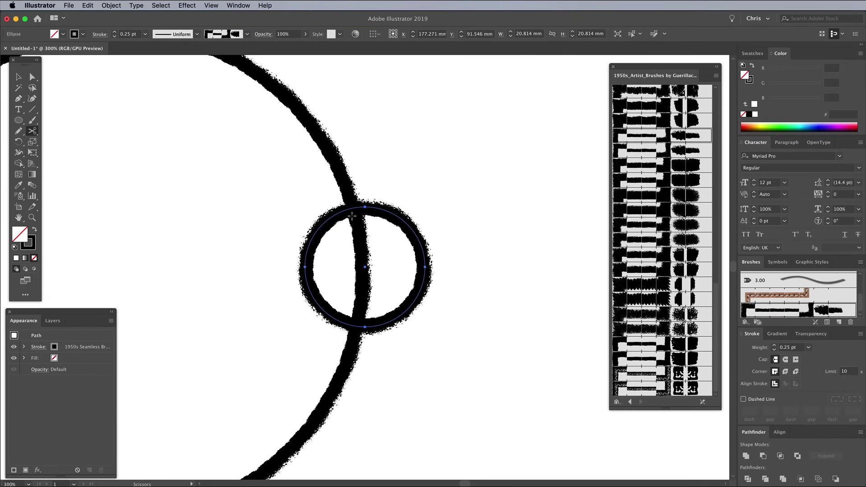
click(353, 209)
click(359, 327)
key(Delete)
key(Delete)
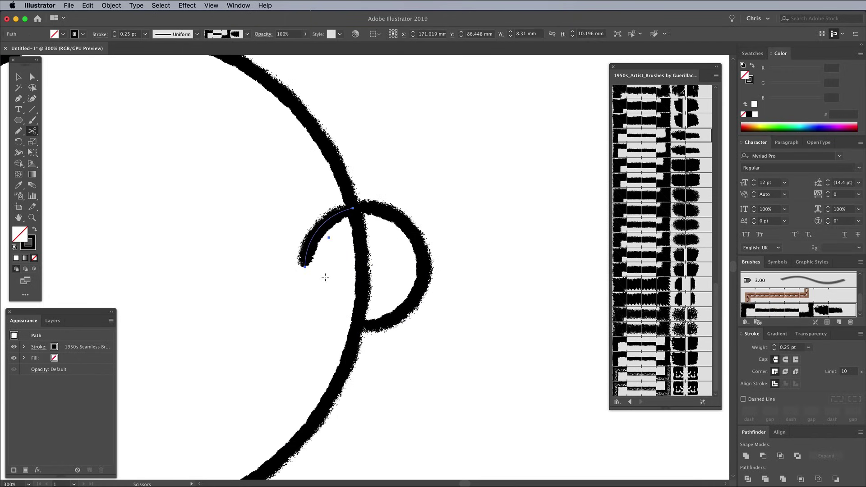
Split the left ear circle at both intersections with the head outline and delete the inner part
drag(121, 252, 444, 233)
super+click(183, 191)
click(201, 188)
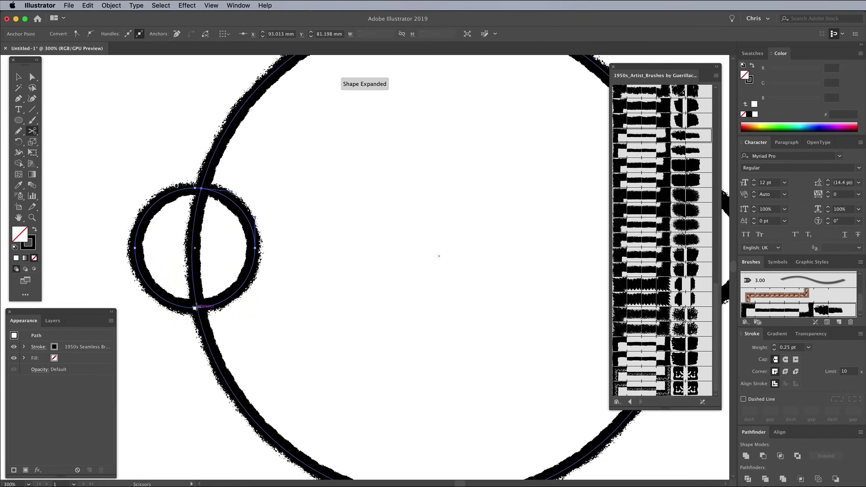
click(197, 308)
super+click(238, 290)
key(Delete)
key(super+minus)
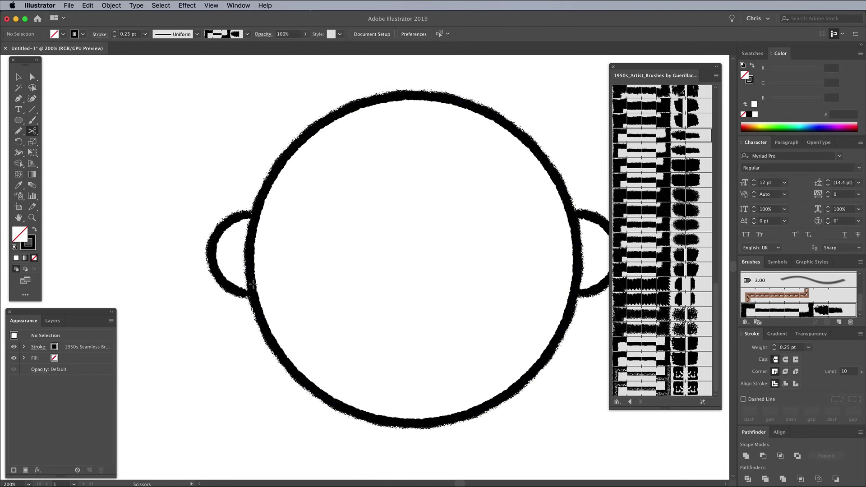
Draw a closed leaf-shaped hair section about 26 by 32 mm over the head's upper left with the Pencil tool
drag(372, 260, 292, 260)
click(18, 132)
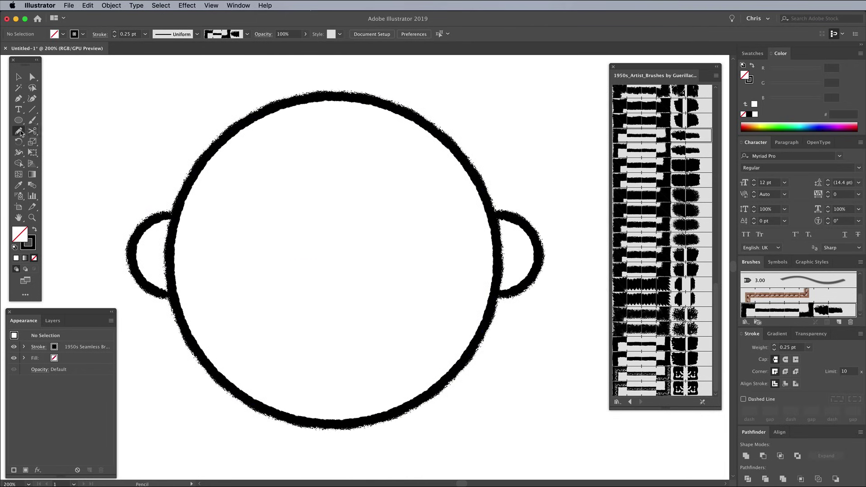
scroll(277, 173, up, 3)
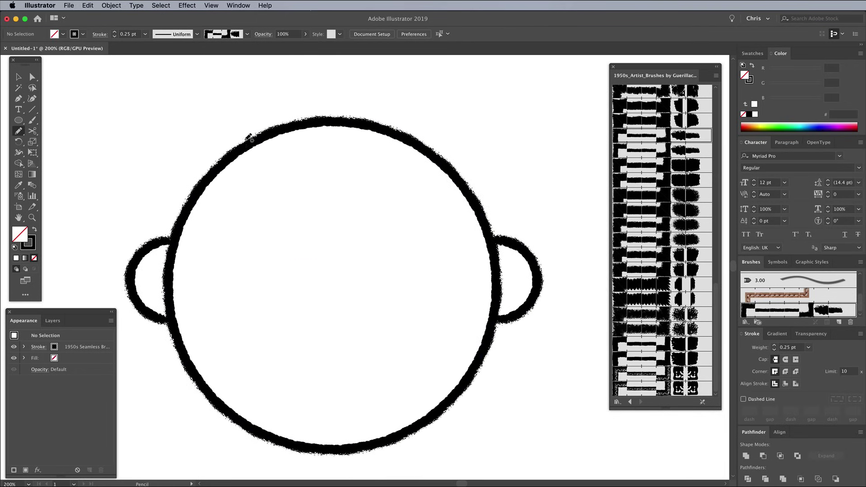
mouse_move(251, 142)
mouse_down()
mouse_move(158, 167)
mouse_move(175, 257)
mouse_move(256, 159)
mouse_move(247, 144)
mouse_up()
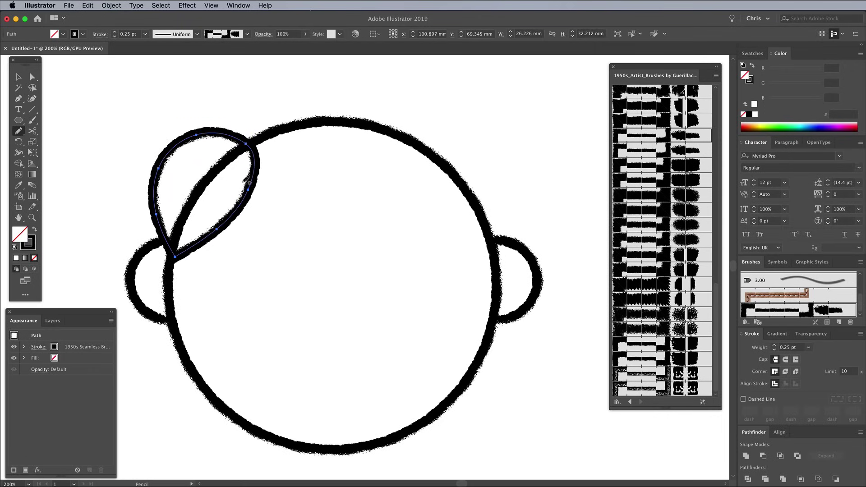
super+click(256, 108)
Draw a large closed fringe shape about 65 by 40 mm from the hair parting to above the right ear
mouse_move(255, 137)
mouse_down()
mouse_move(393, 247)
mouse_move(493, 224)
mouse_move(496, 200)
mouse_move(411, 103)
mouse_move(264, 112)
mouse_move(244, 131)
mouse_up()
drag(292, 97, 257, 162)
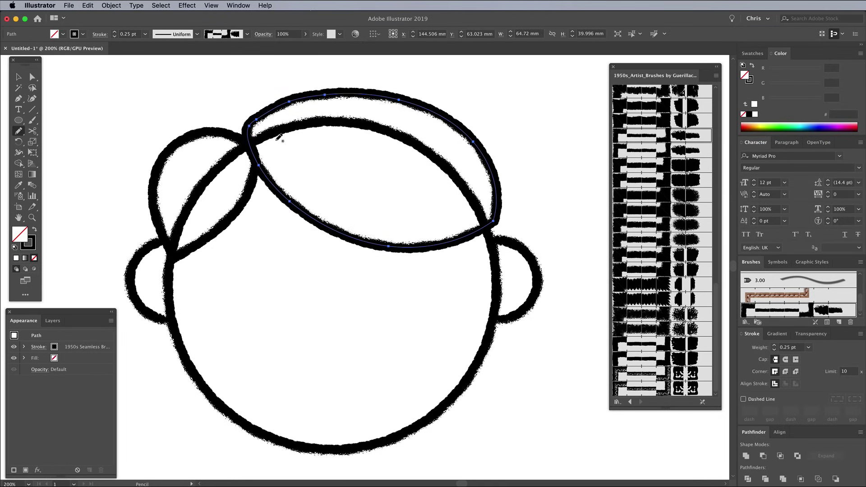
super+click(212, 102)
Draw two short stray hair strands rising from the parting, one curving left and one leaning right
mouse_move(261, 130)
mouse_down()
mouse_move(364, 232)
mouse_move(291, 201)
mouse_up()
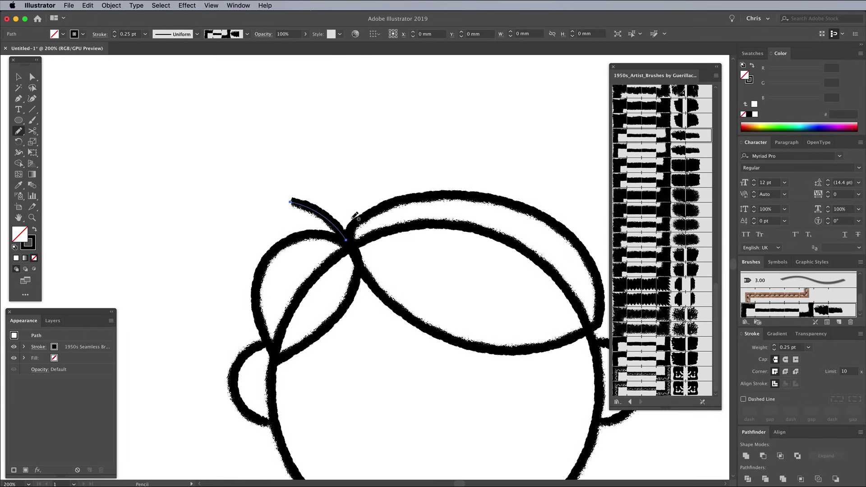
super+click(348, 209)
drag(345, 236, 361, 186)
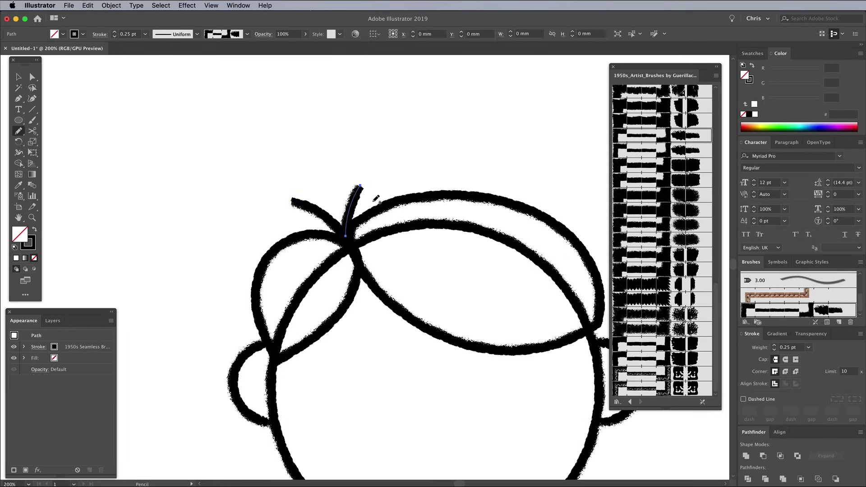
Cut the head circle where it meets the hair at both sides and delete the arc running behind the hair
drag(402, 237, 344, 158)
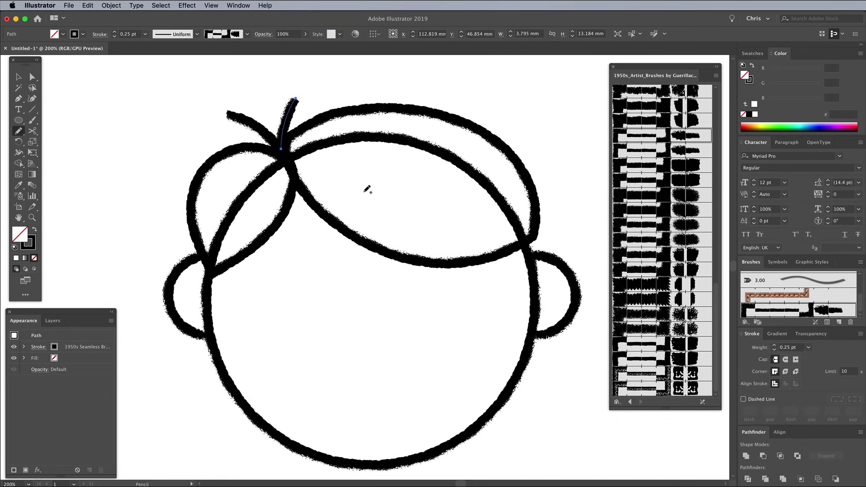
drag(367, 189, 370, 147)
click(19, 78)
click(243, 160)
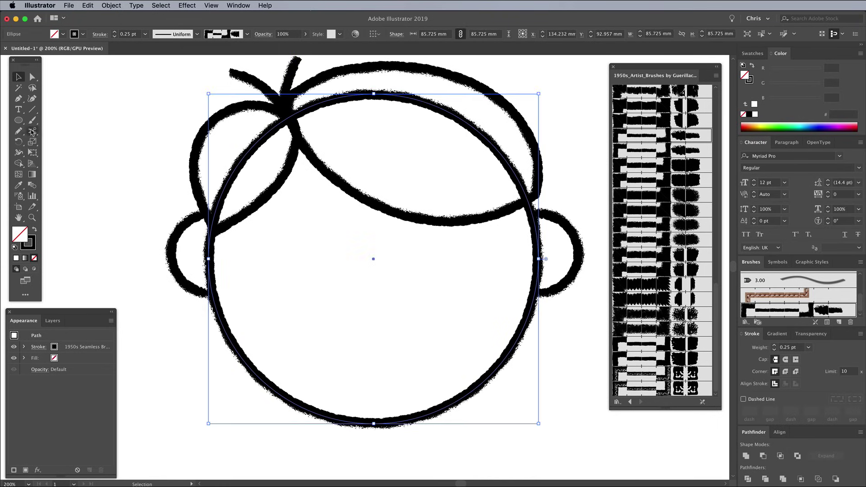
click(33, 131)
click(210, 231)
click(528, 199)
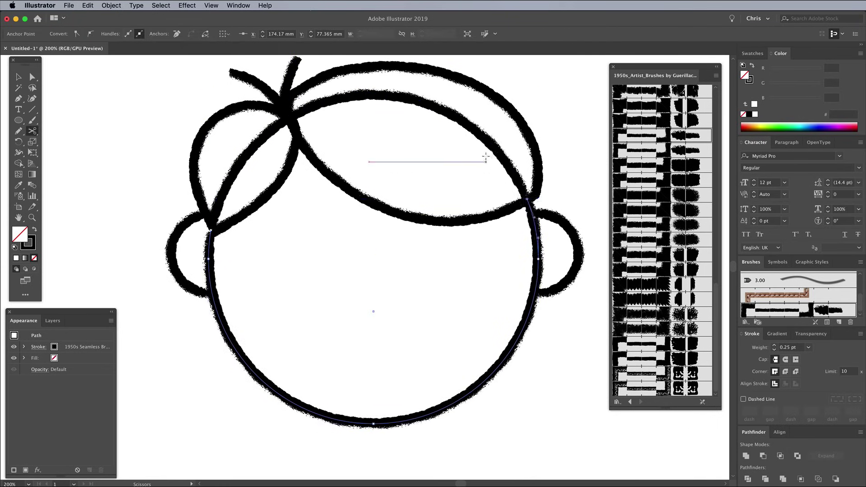
super+click(485, 156)
key(Delete)
Cut a short segment out of the face outline beside the left ear and delete it to leave a gap
super+click(211, 265)
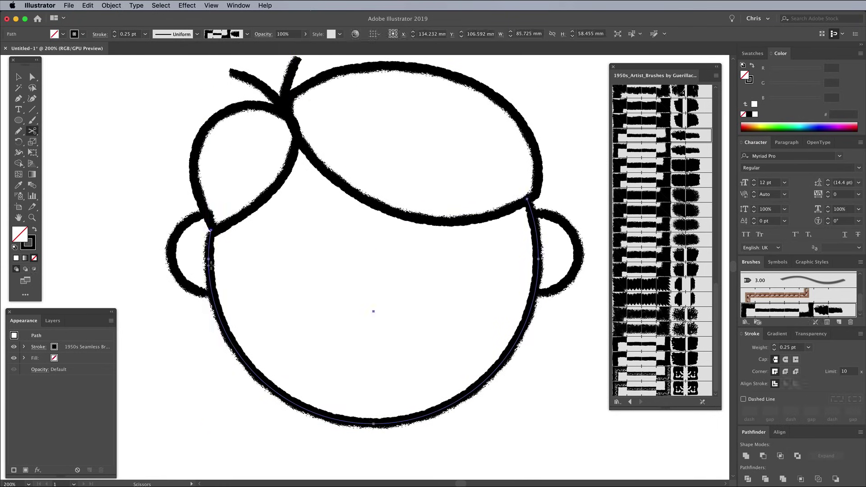
click(208, 273)
click(209, 248)
super+click(210, 263)
key(Delete)
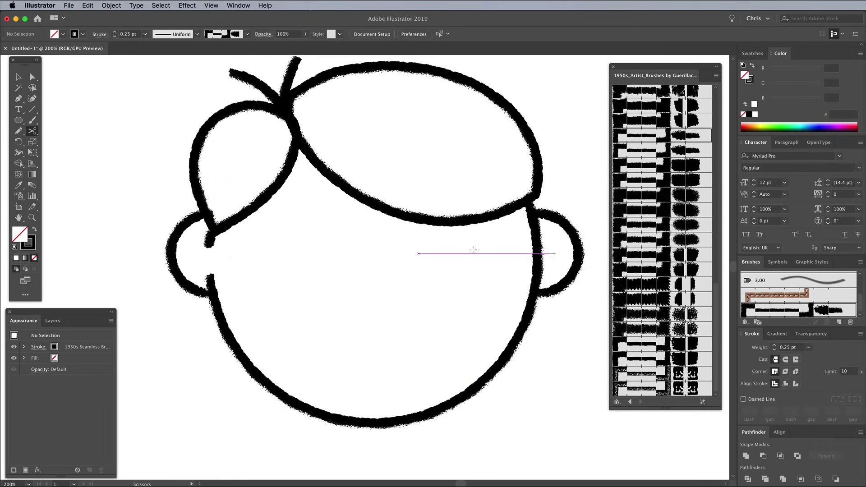
Open a matching gap in the face outline beside the right ear by cutting and deleting a short segment
super+click(538, 260)
click(539, 270)
click(537, 240)
super+click(538, 254)
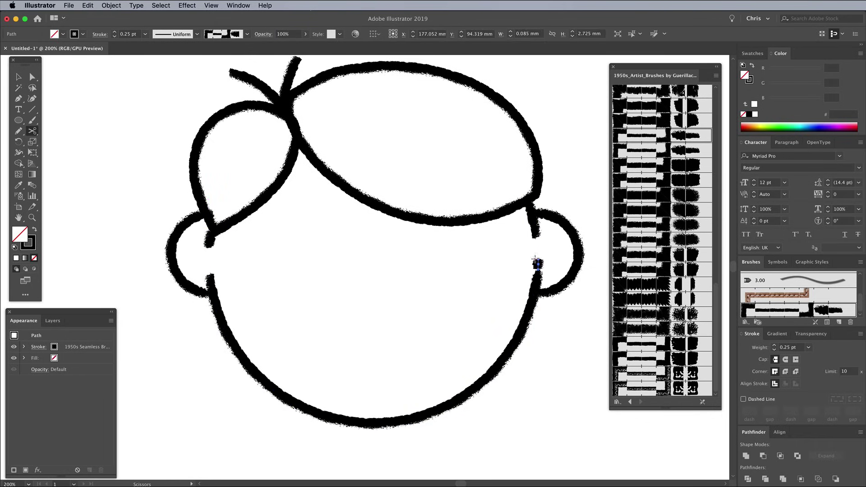
key(Delete)
Draw an arched nose about 13 mm wide and a curved smile about 47 mm wide below it with the Pencil tool
click(21, 131)
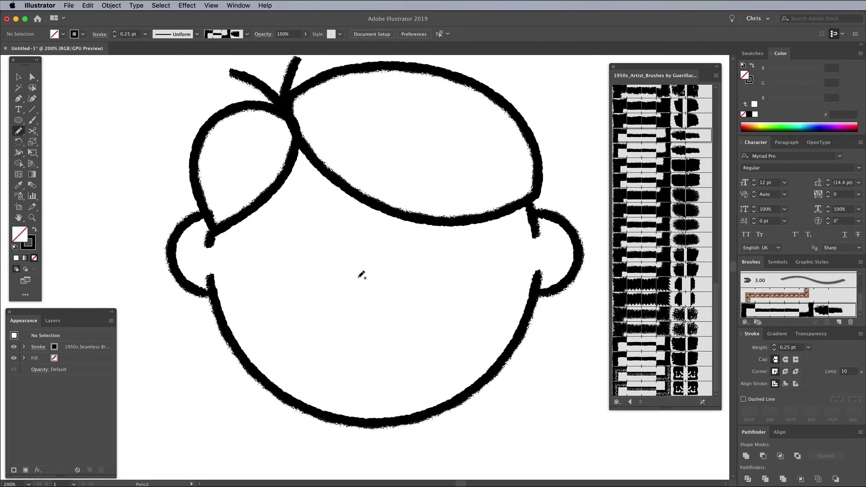
mouse_move(353, 296)
mouse_down()
mouse_move(369, 275)
mouse_move(406, 294)
mouse_up()
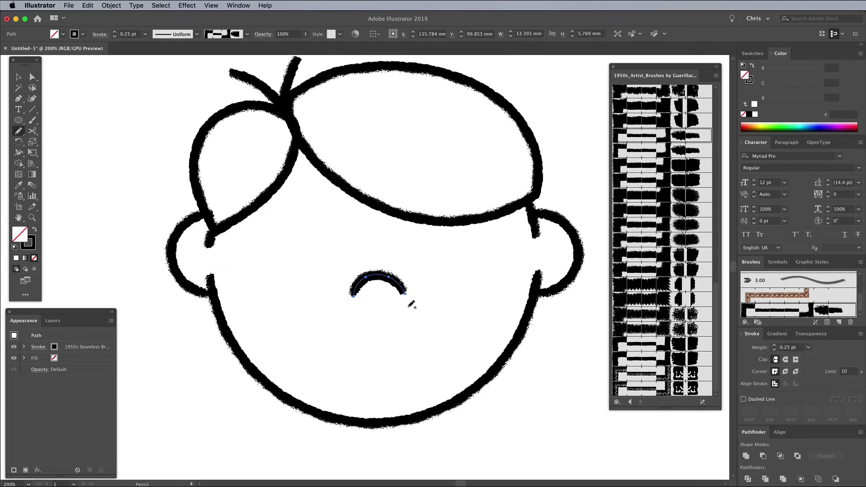
mouse_move(288, 310)
mouse_down()
mouse_move(377, 350)
mouse_move(469, 306)
mouse_up()
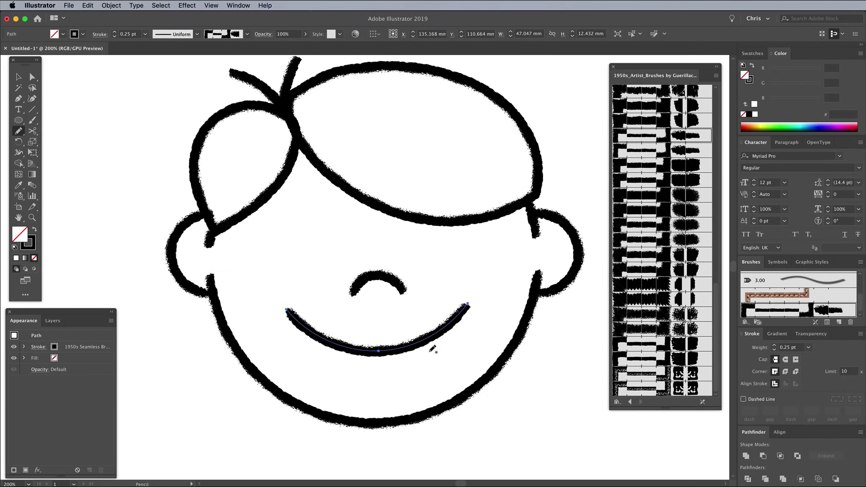
Draw a small tongue arch about 10 by 8 mm on the left part of the smile, undoing the first attempt
mouse_move(314, 332)
mouse_down()
mouse_move(342, 320)
mouse_move(354, 345)
mouse_move(330, 317)
mouse_move(346, 322)
mouse_move(351, 348)
mouse_up()
key(super+z)
super+click(295, 352)
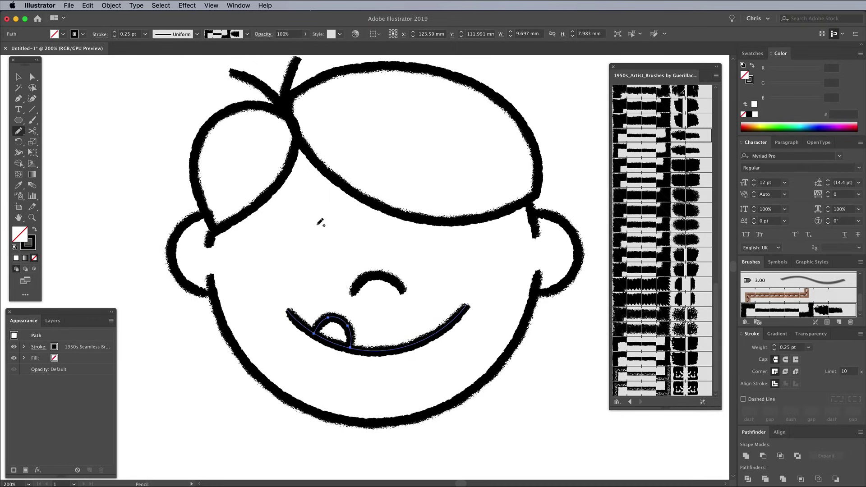
Draw a slanted oval left eye about 10 mm wide and 12 mm high, undoing the unwanted attempts
mouse_move(320, 222)
mouse_down()
mouse_move(325, 264)
mouse_move(318, 221)
mouse_move(299, 237)
mouse_up()
key(super+z)
key(super+z)
key(super+z)
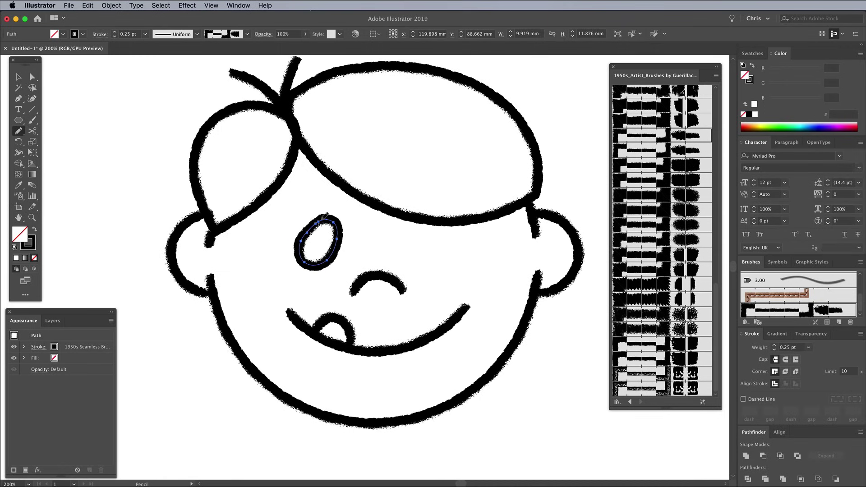
Make the left eye solid black by pasting a copy in place and swapping the copy's stroke and fill
key(super+z)
key(v)
key(super+z)
click(87, 5)
click(97, 47)
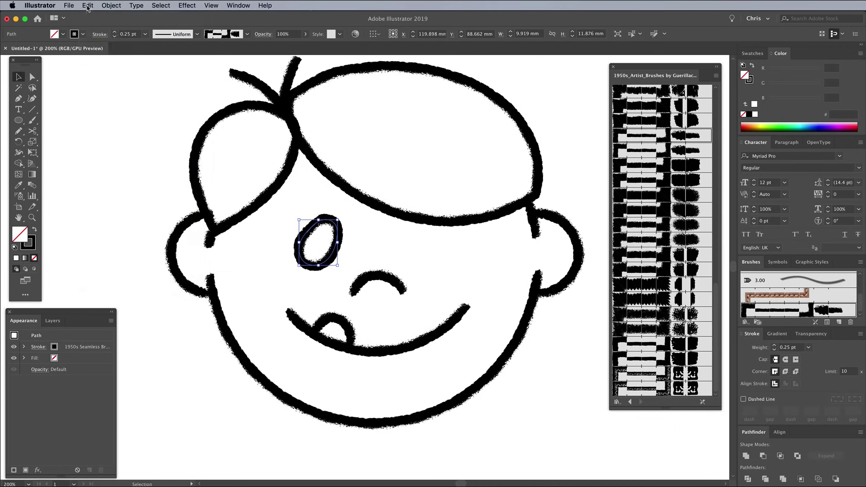
click(88, 6)
click(102, 74)
click(35, 232)
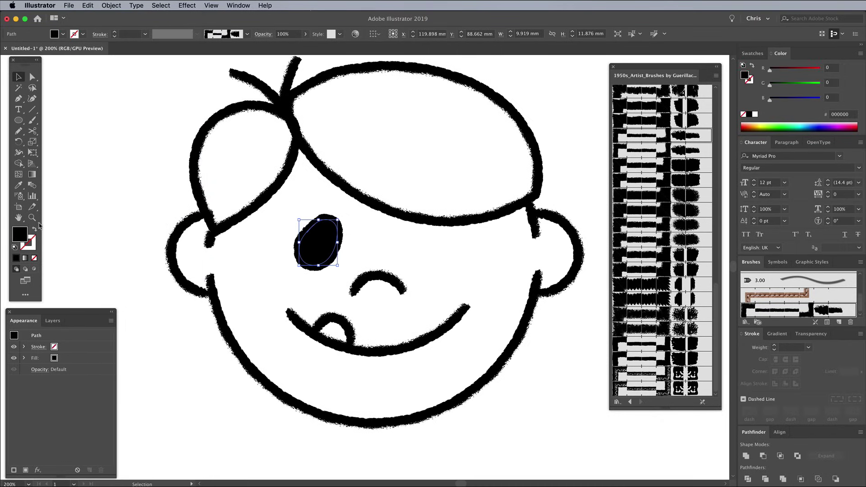
Duplicate the filled eye about 26 mm to the right, reflect the copy across the vertical axis and nudge it slightly outward
drag(300, 233, 417, 246)
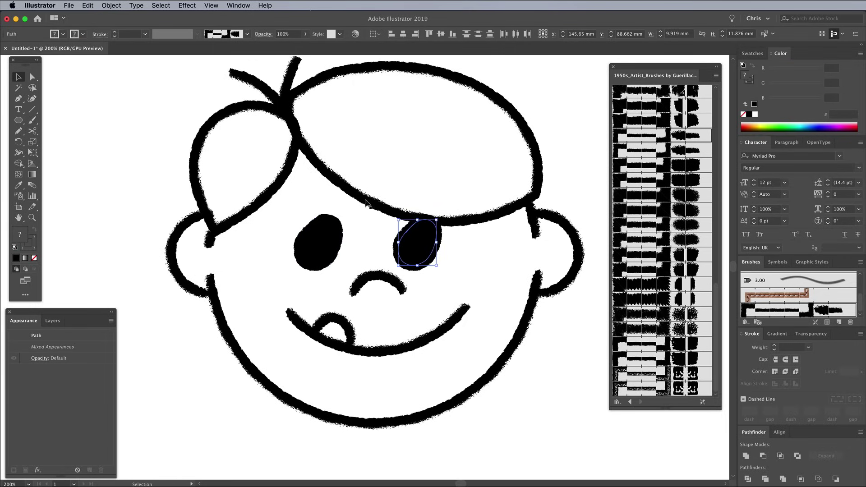
click(120, 8)
mouse_move(121, 17)
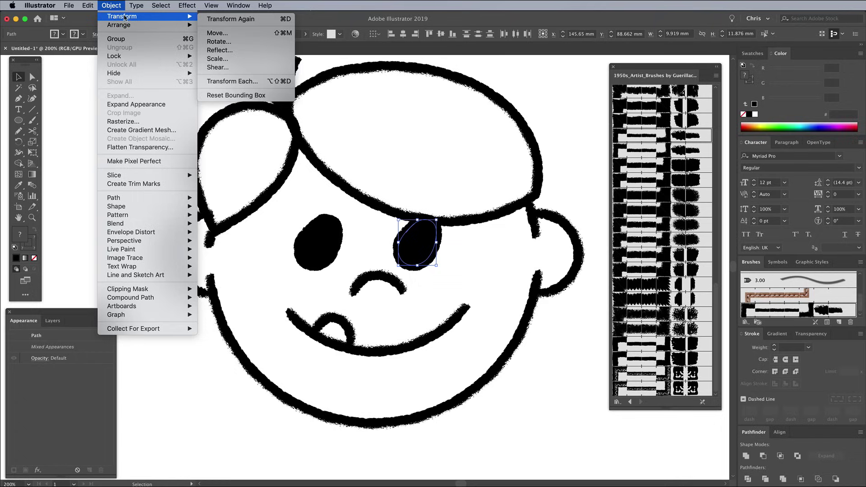
click(218, 50)
drag(130, 57, 294, 136)
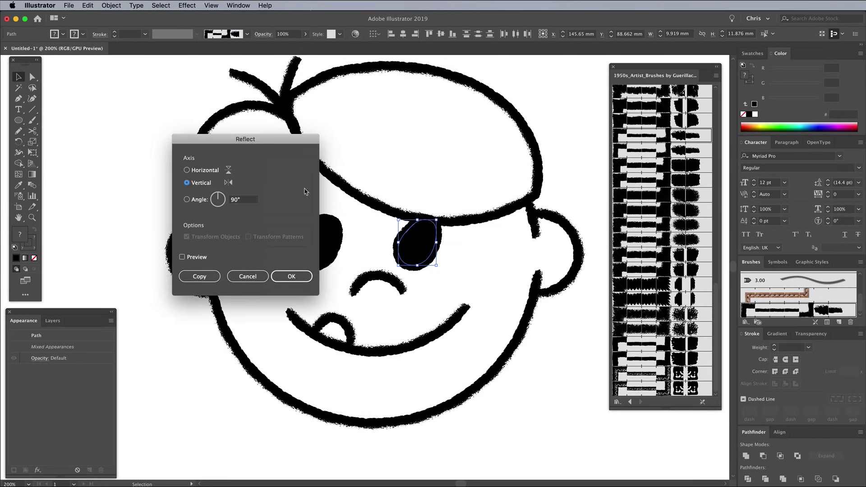
click(289, 274)
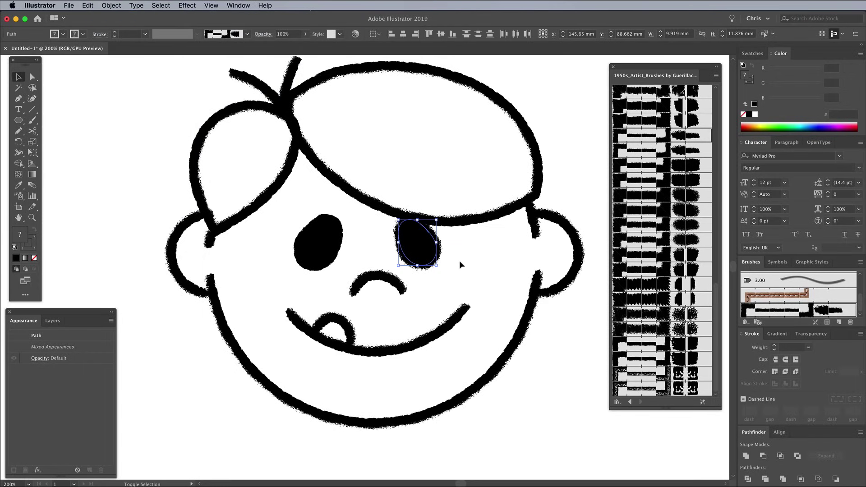
key(shift+Right)
Move the eyes, nose, smile and tongue down about 4 mm together, leaving the face outline out of the selection
drag(436, 437, 288, 245)
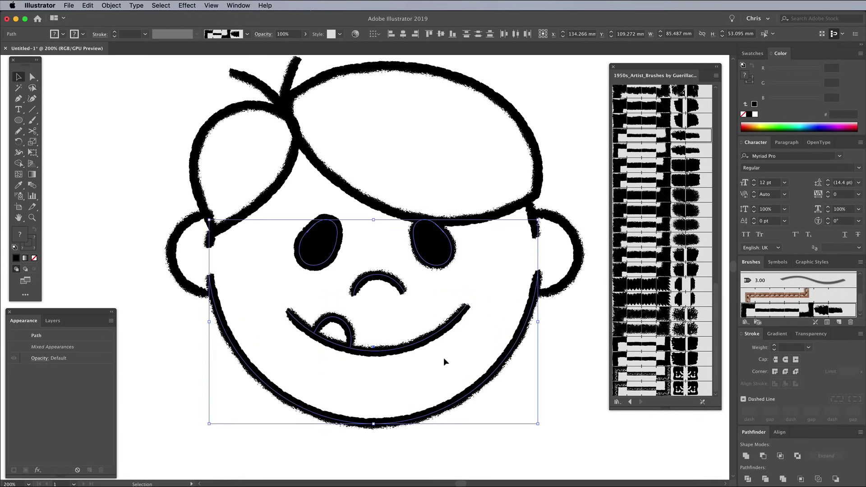
shift+click(494, 364)
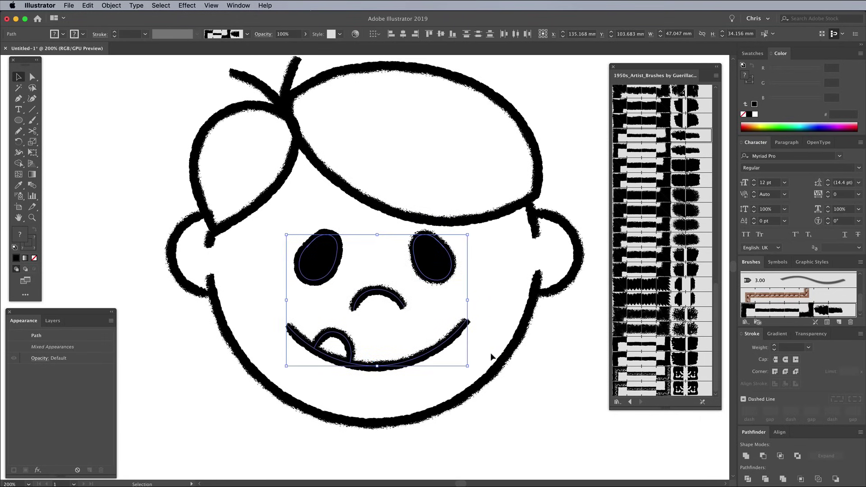
click(492, 357)
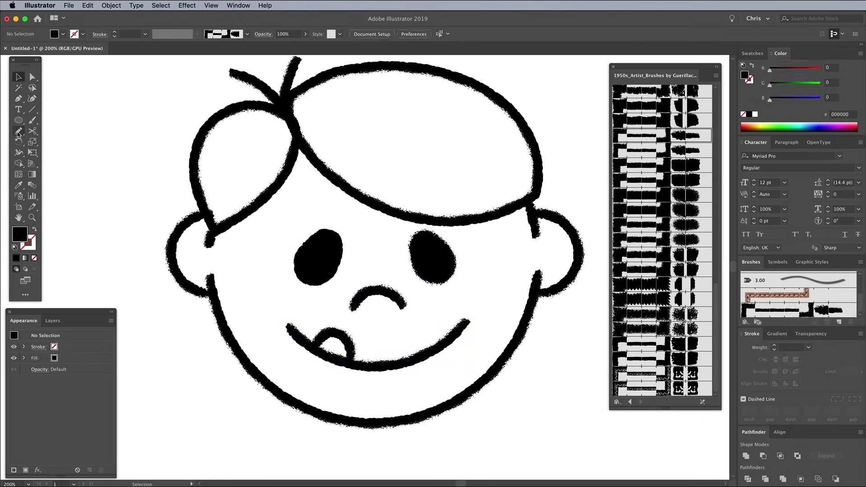
Draw a short eyebrow about 9 mm wide above the left eye and a curved mark about 7 mm high inside each ear
key(n)
drag(303, 209, 335, 202)
key(super+z)
super+click(373, 290)
key(super+z)
super+click(540, 383)
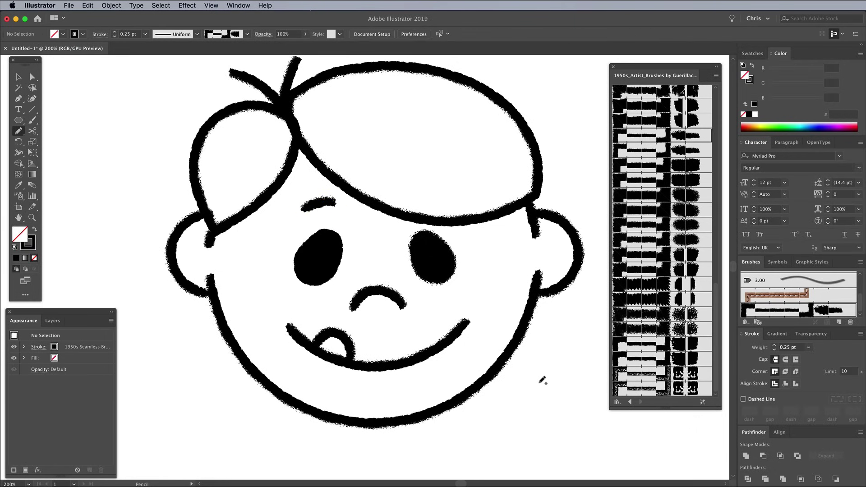
drag(192, 244, 190, 268)
drag(553, 239, 555, 266)
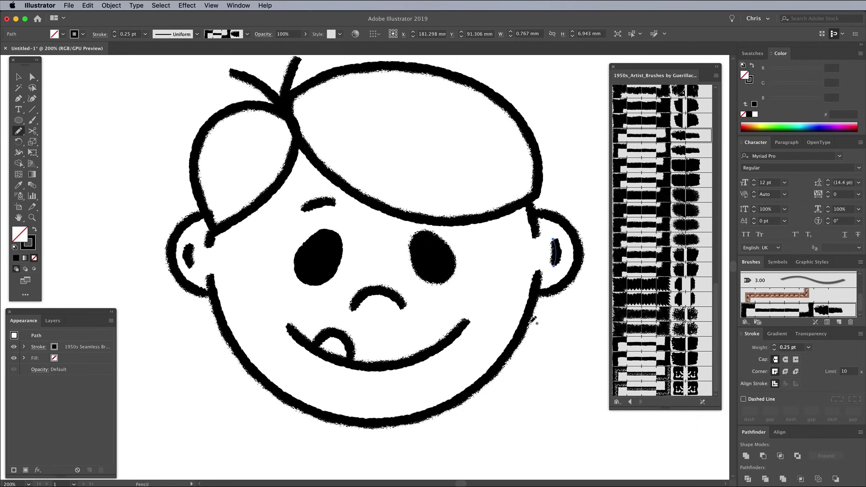
Draw the upper body below the head with a rounded two-part collar, a sloping left shoulder line and two short torso lines
key(super+minus)
scroll(524, 318, down, 4)
mouse_move(322, 281)
mouse_down()
mouse_move(377, 293)
mouse_move(448, 278)
mouse_move(229, 418)
mouse_up()
drag(277, 366, 272, 438)
drag(481, 366, 477, 442)
Draw the upper and lower edges of the boy's outstretched arm rising to the right of the body
key(super+minus)
drag(292, 321, 401, 295)
mouse_move(315, 388)
mouse_down()
mouse_move(414, 313)
mouse_move(412, 274)
mouse_up()
Draw a fist with curled fingers at the end of the raised arm, gripping a spoon with a rounded bowl
super+click(417, 289)
drag(432, 282, 429, 300)
drag(450, 276, 453, 278)
super+click(406, 283)
drag(401, 293, 445, 257)
drag(444, 276, 452, 269)
drag(476, 234, 463, 253)
super+click(451, 245)
Join the selected spoon outline paths and draw a short curved detail line inside the spoon's bowl
key(super+equal)
key(super+equal)
key(super+equal)
shift+super+click(269, 317)
key(super+j)
drag(381, 251, 347, 297)
Set the stroke colour of the whole drawing except the two eyes to dark navy #171723
key(super+minus)
key(super+minus)
key(super+minus)
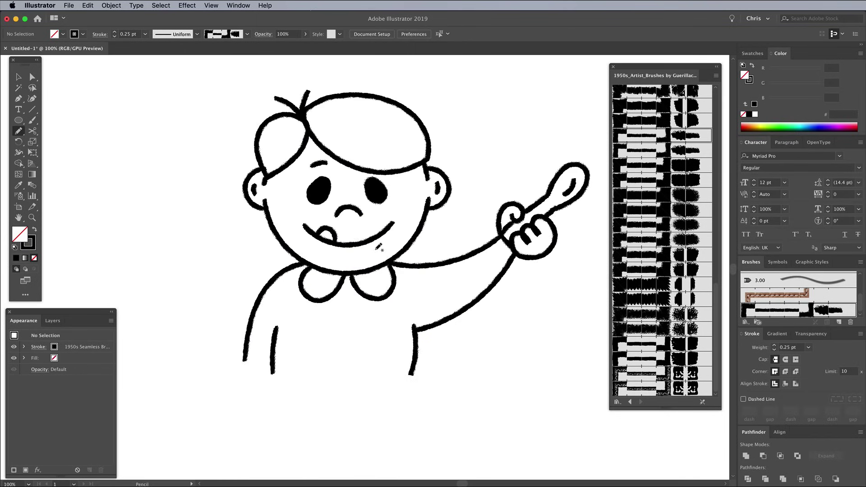
drag(359, 235, 365, 257)
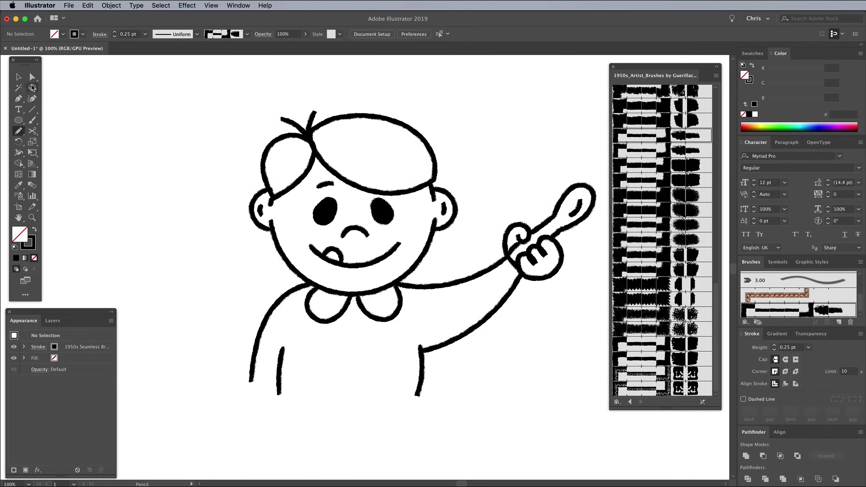
click(19, 77)
drag(301, 202, 239, 206)
mouse_move(145, 106)
mouse_down()
mouse_move(205, 136)
mouse_move(556, 420)
mouse_up()
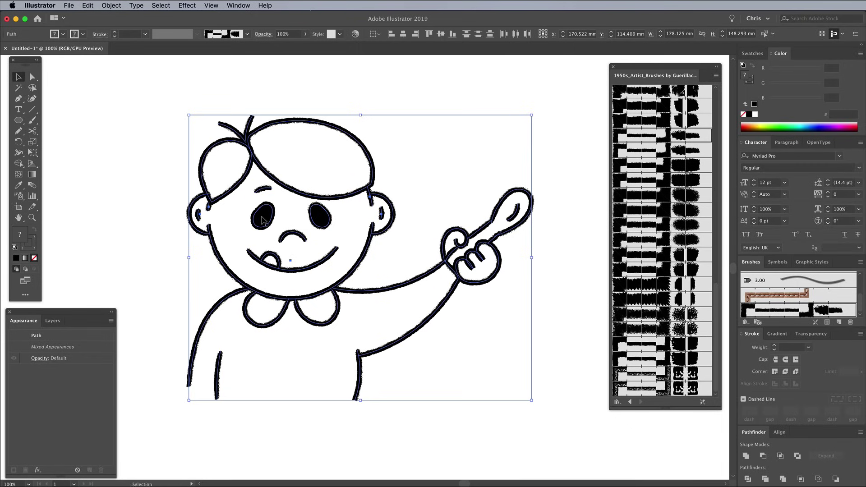
shift+click(320, 220)
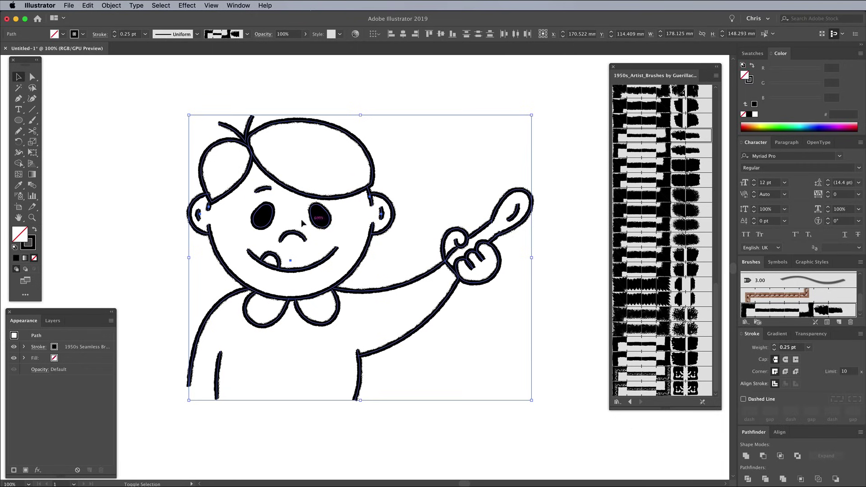
double_click(35, 248)
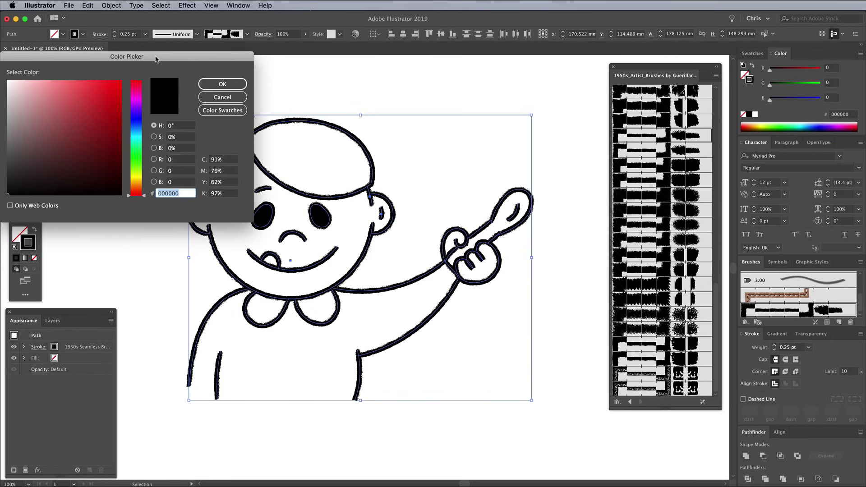
drag(156, 59, 374, 143)
drag(357, 216, 356, 205)
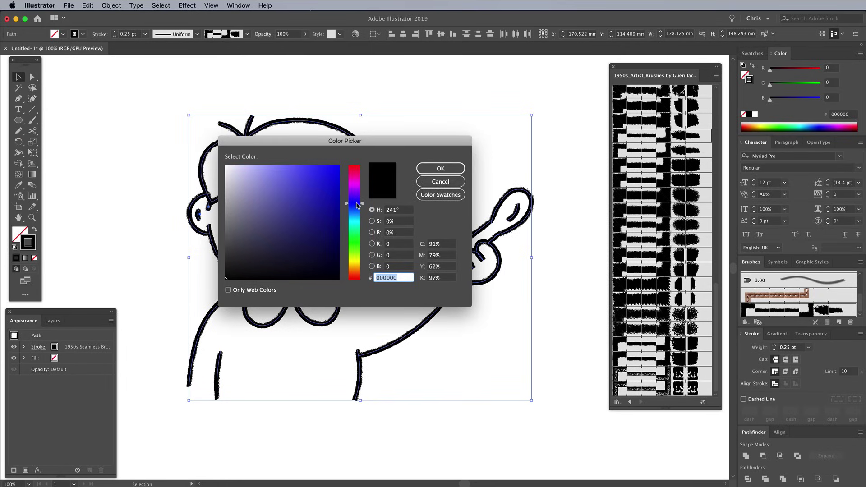
mouse_move(322, 231)
mouse_down()
mouse_move(265, 270)
mouse_move(269, 263)
mouse_up()
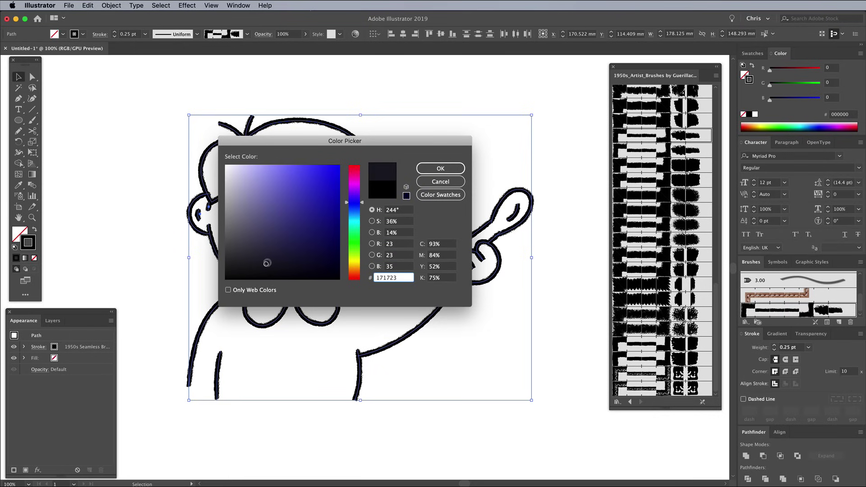
click(440, 169)
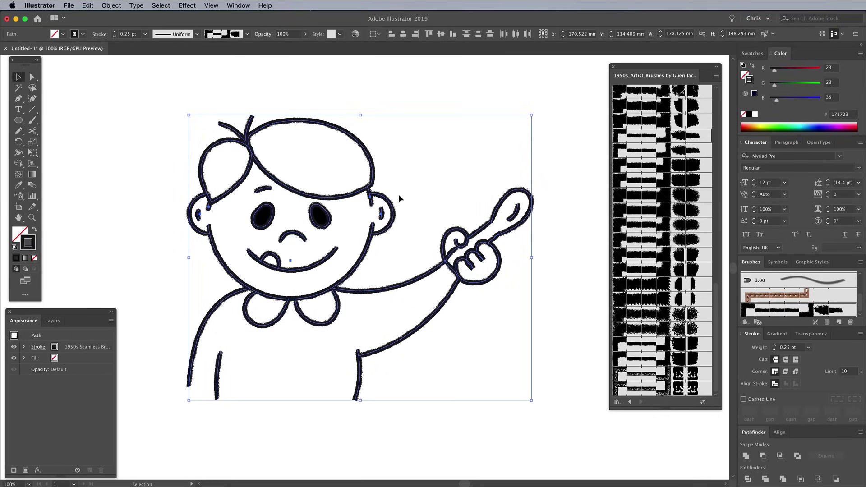
click(163, 203)
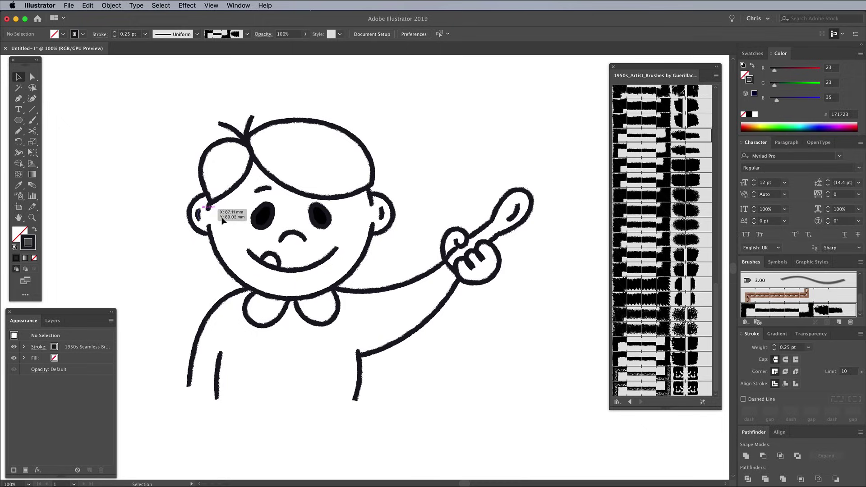
Fill both eyes with the outline's dark navy #171723 using the Eyedropper, and clear the selection
click(270, 221)
shift+click(326, 219)
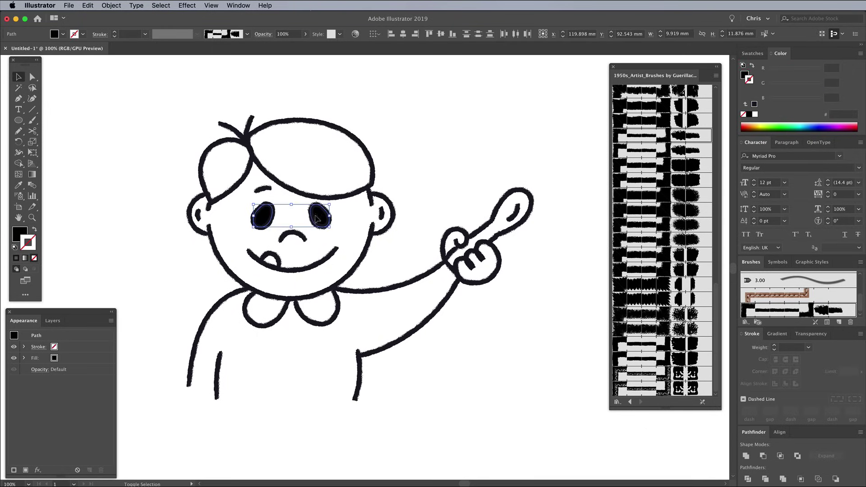
click(18, 232)
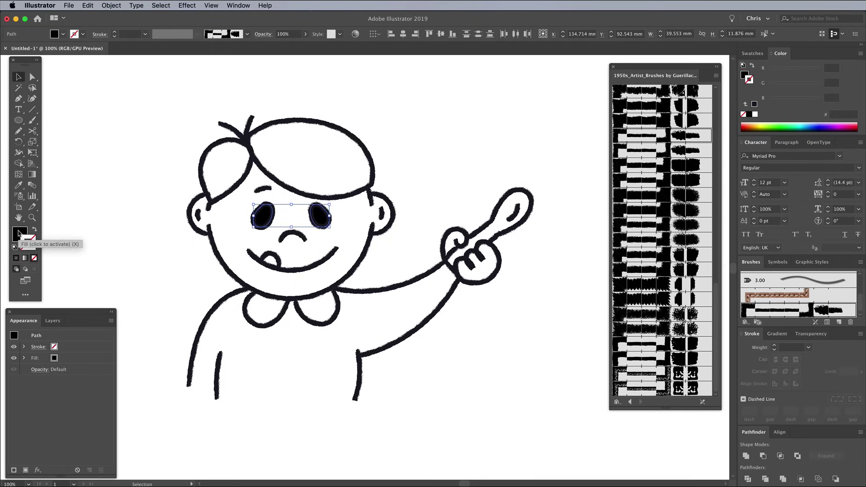
click(18, 185)
click(249, 132)
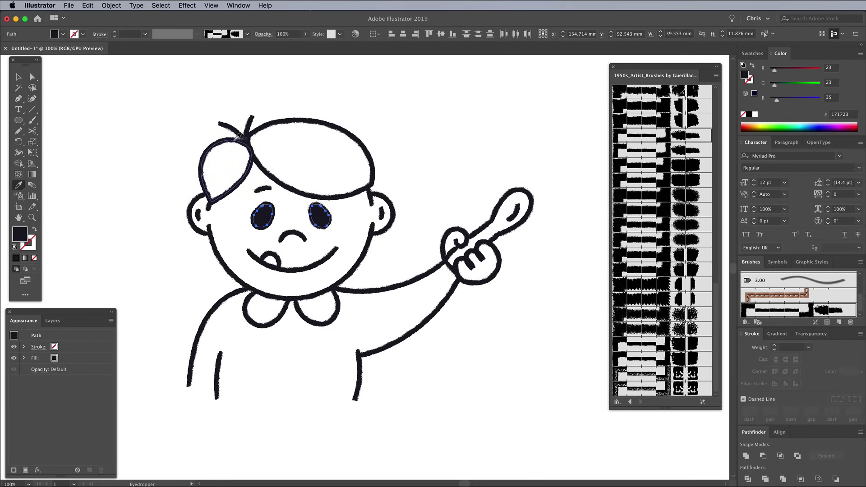
click(18, 77)
key(super+equal)
key(super+equal)
key(super+equal)
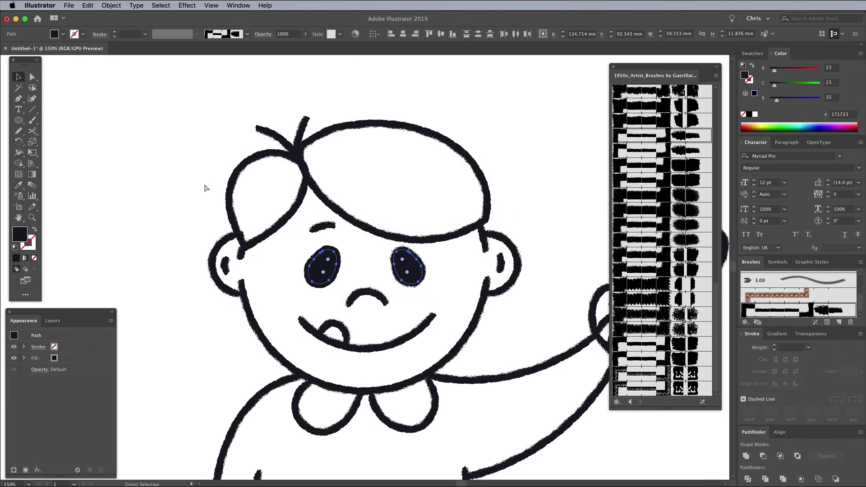
key(super+minus)
key(super+minus)
click(187, 228)
Paint both hair shapes solid dark navy with the Blob Brush tool
drag(266, 256, 232, 183)
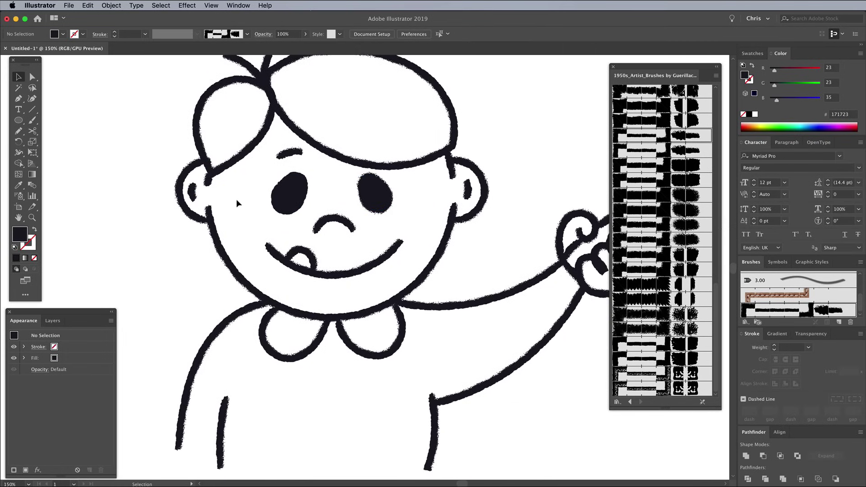
drag(289, 195, 248, 230)
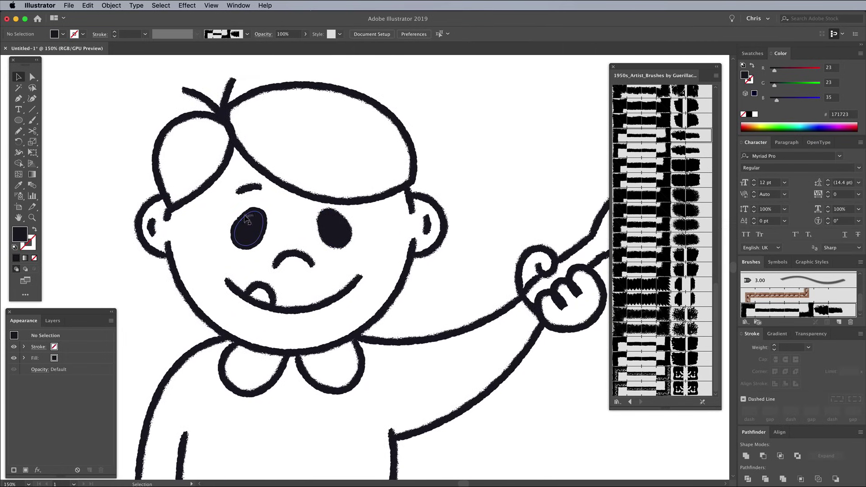
click(35, 121)
click(80, 132)
mouse_move(215, 120)
mouse_down()
mouse_move(171, 199)
mouse_move(183, 137)
mouse_move(194, 158)
mouse_up()
mouse_move(229, 118)
mouse_down()
mouse_move(352, 194)
mouse_move(336, 90)
mouse_move(389, 129)
mouse_move(294, 110)
mouse_move(348, 141)
mouse_move(299, 150)
mouse_up()
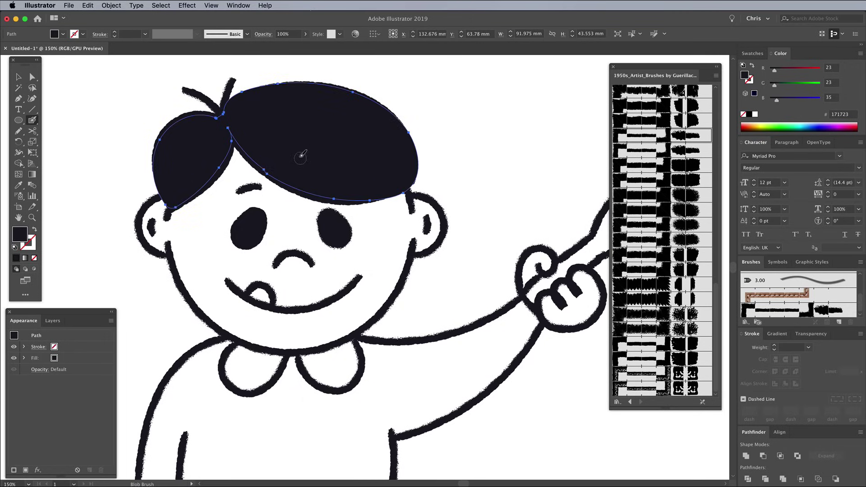
Send the painted hair fill to the back of the drawing
right_click(309, 144)
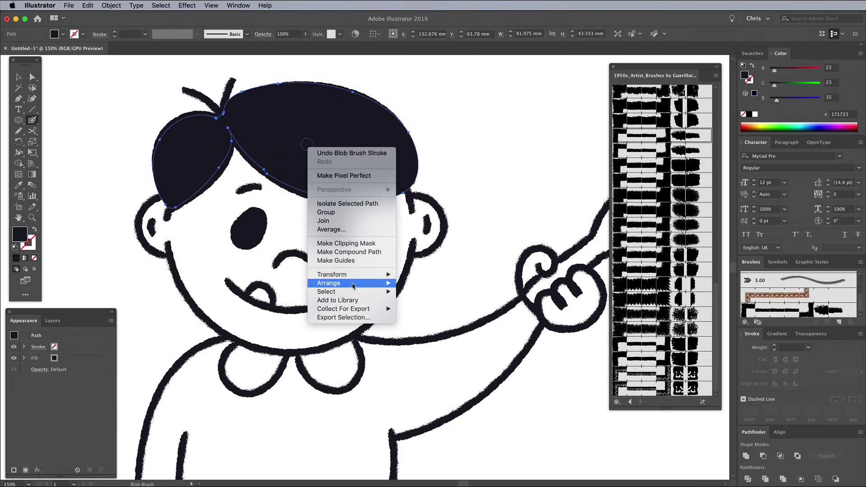
mouse_move(351, 284)
click(419, 310)
Set the eyebrow's textured stroke to white and draw two curved white lines, about 30 and 26 mm high, across the left hair section
key(n)
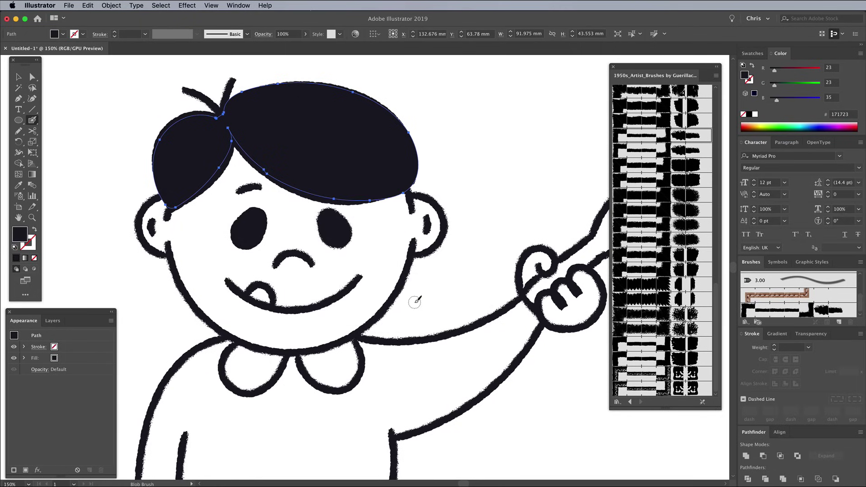
super+click(415, 302)
super+click(249, 187)
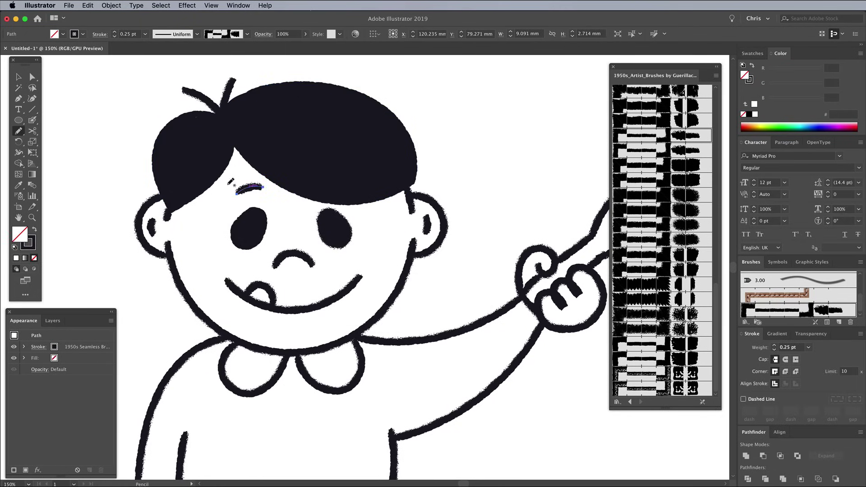
click(34, 247)
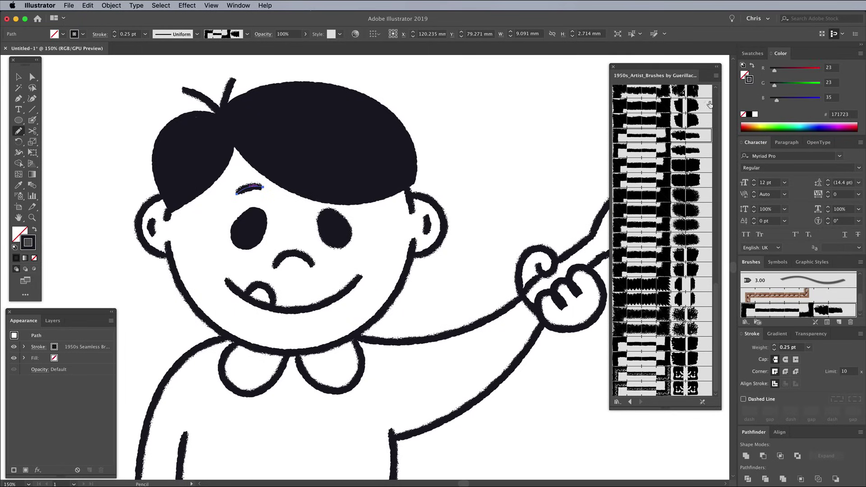
click(755, 114)
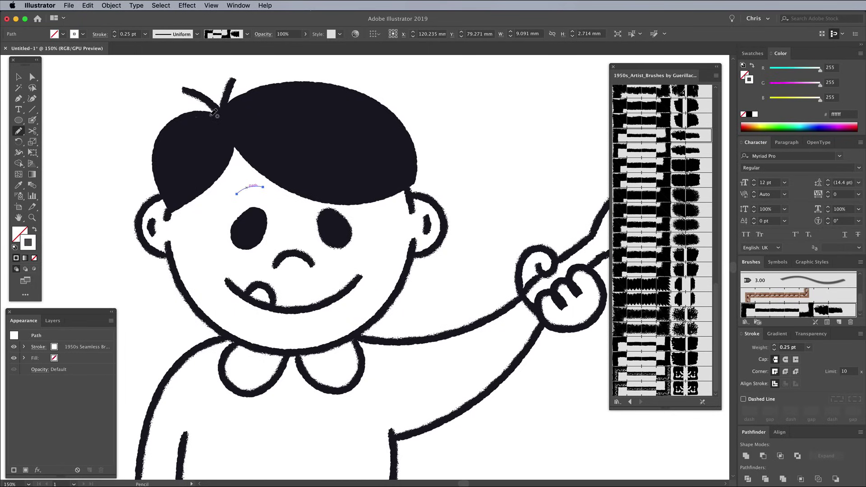
mouse_move(212, 115)
mouse_down()
mouse_move(180, 135)
mouse_move(165, 203)
mouse_up()
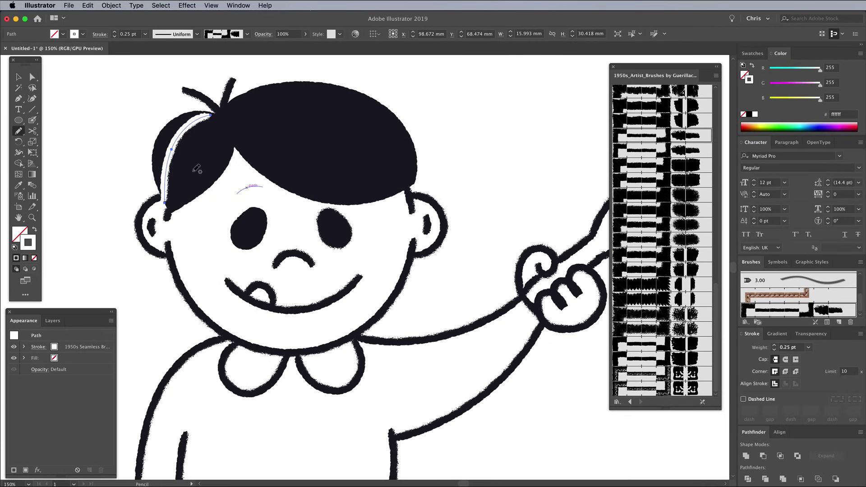
drag(223, 121, 194, 196)
Select both white hair lines and send them to the back
shift+super+click(170, 152)
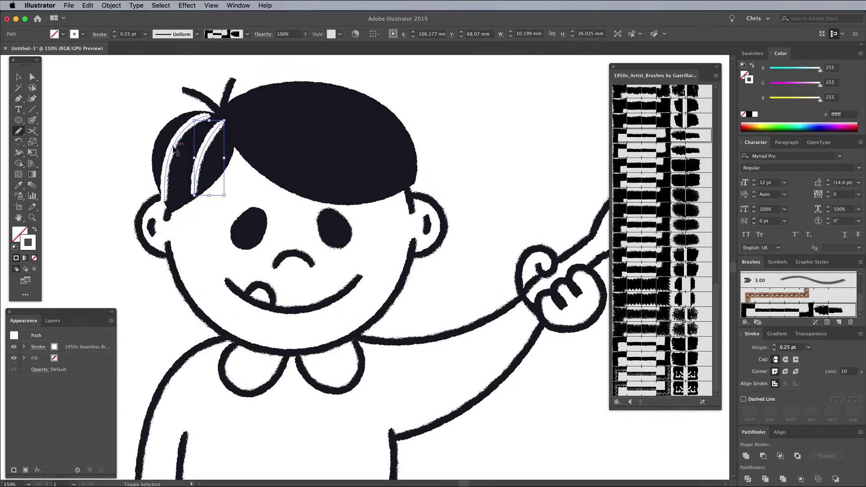
right_click(200, 149)
mouse_move(235, 278)
click(316, 304)
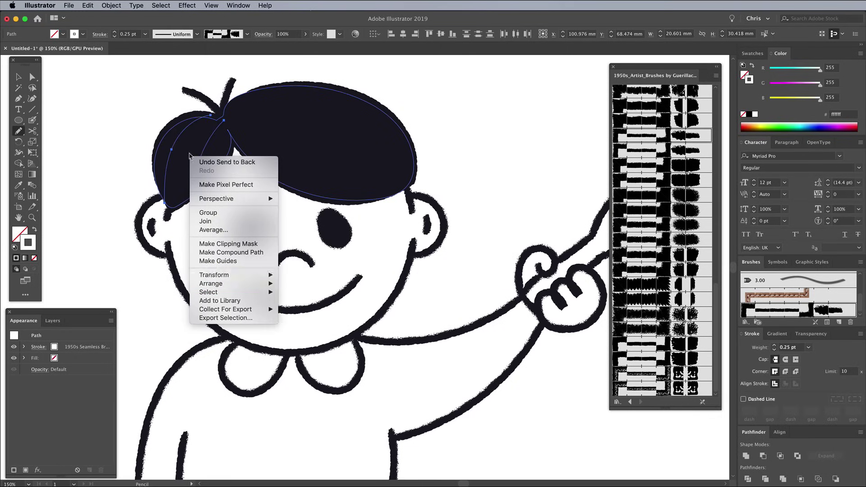
Draw two curved white lines across the large hair section with the Pencil tool, the lower one about 66 mm wide
super+click(120, 129)
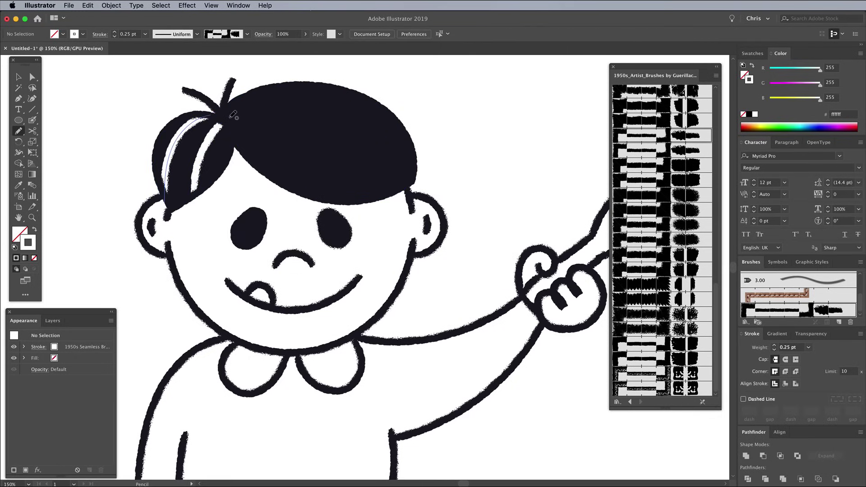
drag(224, 116, 413, 170)
drag(252, 96, 399, 131)
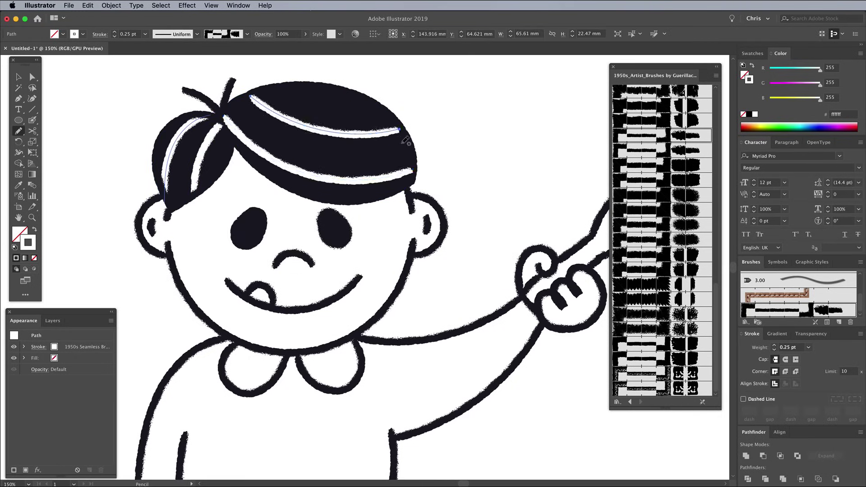
shift+super+click(326, 165)
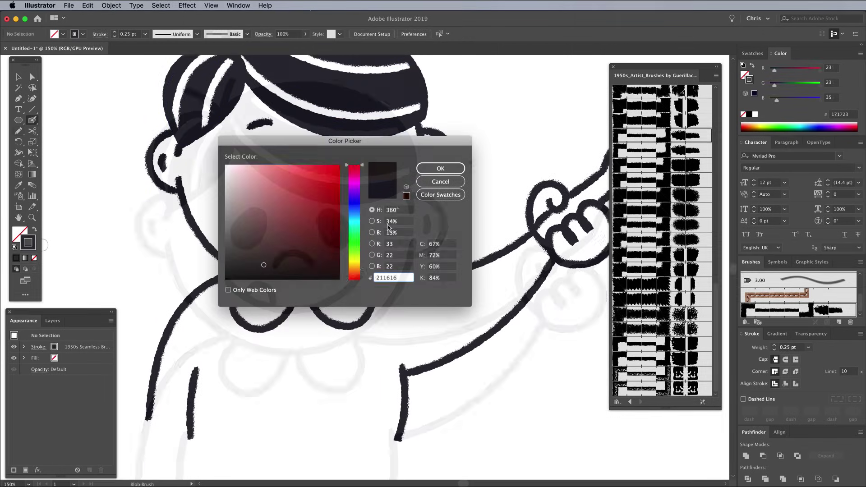
Paint the boy's jumper solid red (#d13333) with the Blob Brush, leaving the collar white, and send the fill to the back
key(Return)
click(234, 282)
mouse_move(234, 281)
mouse_down()
mouse_move(159, 430)
mouse_move(400, 371)
mouse_move(313, 317)
mouse_move(235, 327)
mouse_move(219, 295)
mouse_move(366, 426)
mouse_move(302, 417)
mouse_move(370, 408)
mouse_move(248, 338)
mouse_move(342, 346)
mouse_move(211, 400)
mouse_move(375, 379)
mouse_up()
mouse_move(381, 316)
mouse_down()
mouse_move(432, 283)
mouse_move(548, 246)
mouse_move(397, 343)
mouse_move(492, 289)
mouse_move(412, 328)
mouse_up()
key(super+shift+bracketleft)
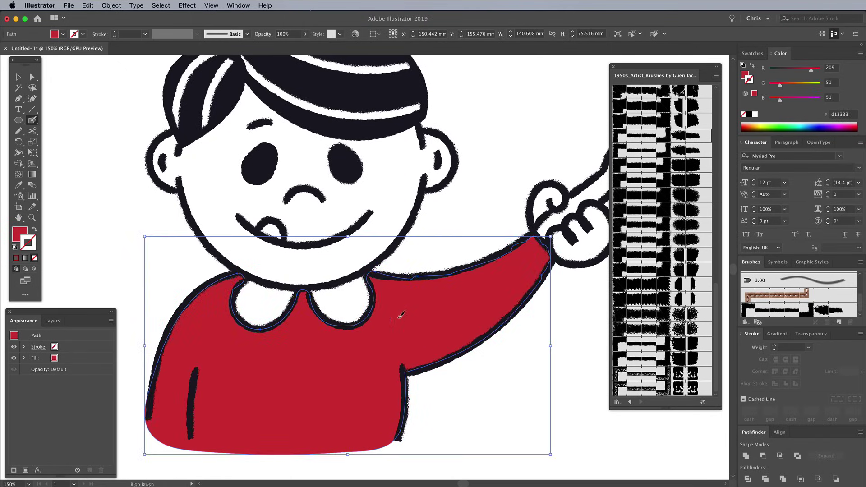
Paint a round red blush on each cheek with the Paintbrush tool and a coarse speckled 1950s brush
drag(31, 121, 68, 120)
key(super+shift+a)
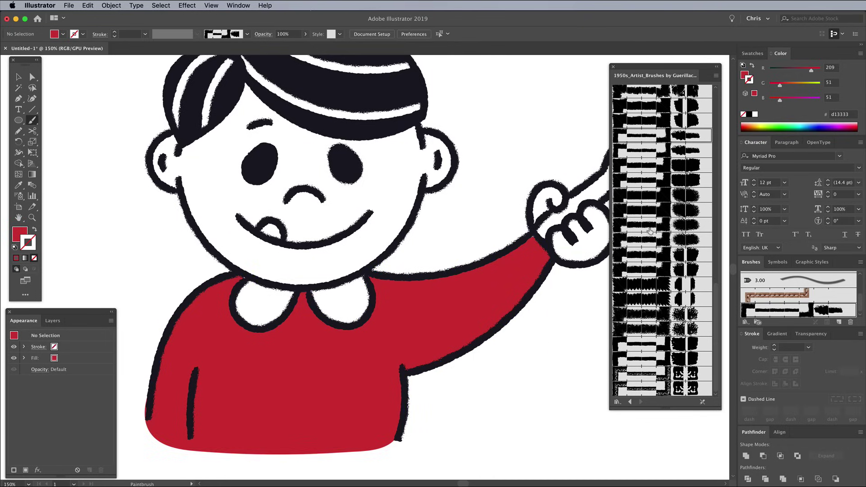
click(680, 315)
mouse_move(218, 198)
mouse_down()
mouse_move(237, 192)
mouse_move(374, 205)
mouse_up()
key(v)
Fill the tongue with red using the Blob Brush and send the fill behind the outlines
drag(32, 120, 68, 132)
drag(265, 228, 278, 237)
key(v)
click(272, 232)
key(super+shift+[)
click(65, 145)
key(super+minus)
key(super+minus)
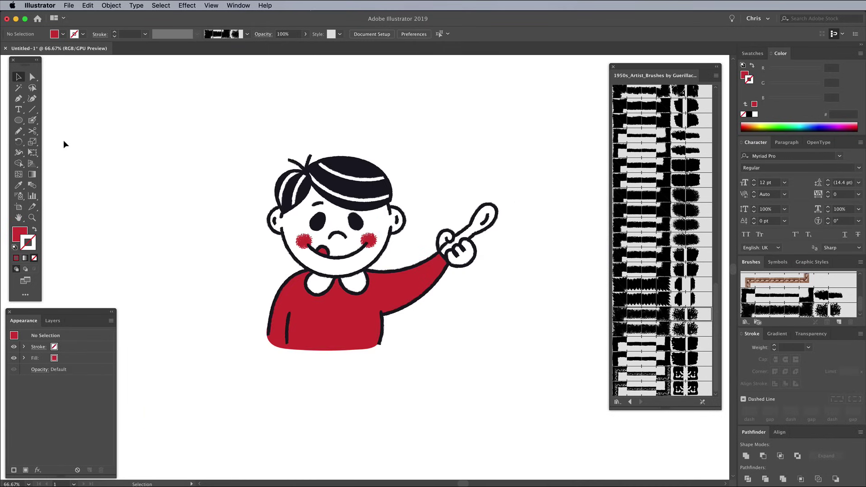
Draw a solid red ellipse about 328 mm wide and 199 mm high just below the boy
scroll(187, 172, down, 4)
key(l)
scroll(203, 181, down, 2)
drag(176, 221, 598, 476)
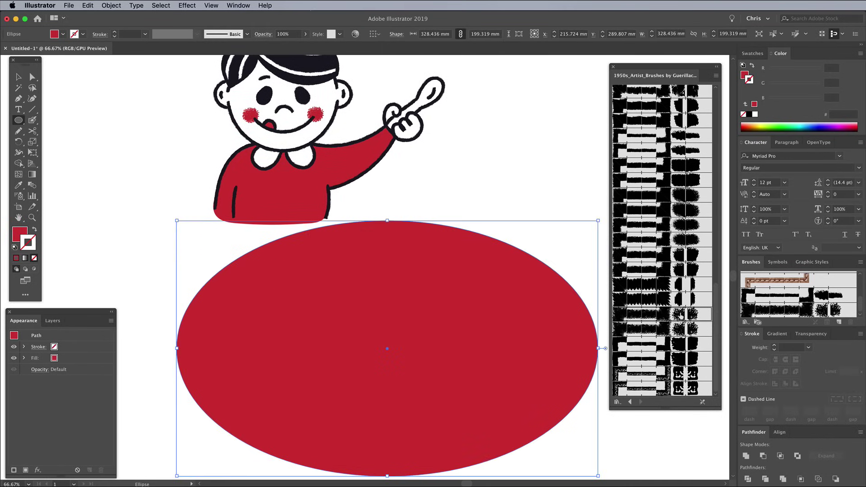
Apply the coarse speckled brush to the ellipse's outline and enlarge the ellipse to about 530 by 297 mm
click(680, 315)
key(super+minus)
key(super+minus)
key(v)
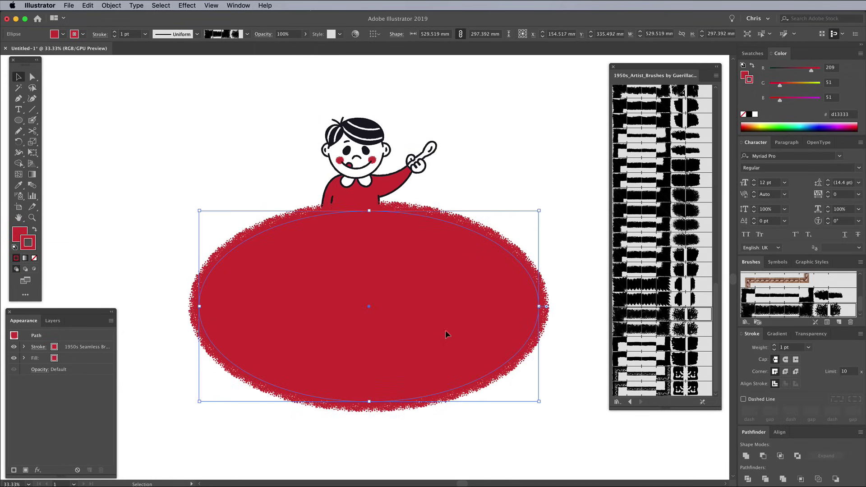
key(super+shift+a)
key(super+equal)
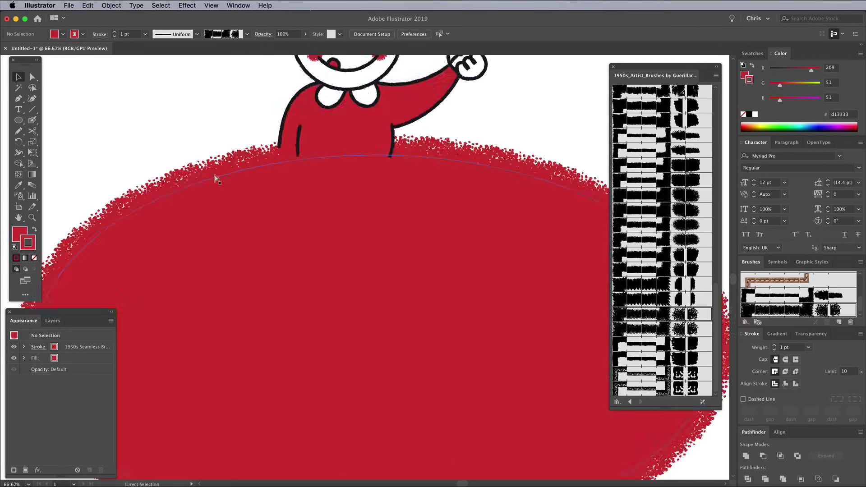
key(super+1)
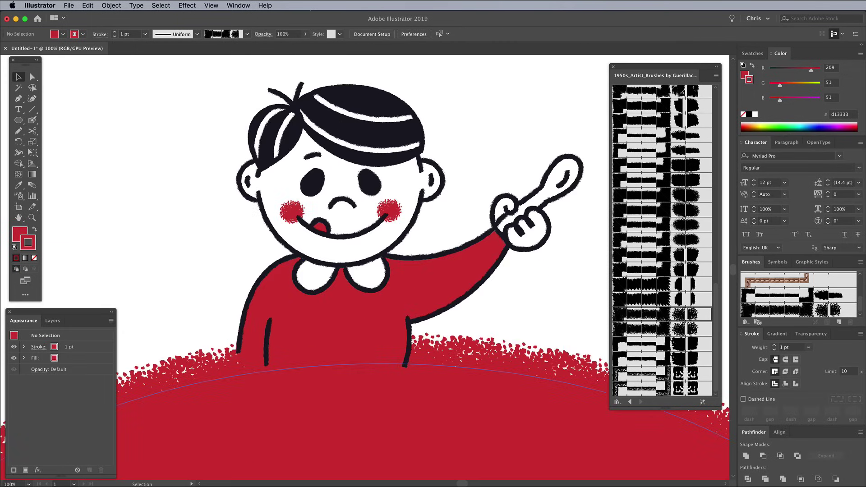
Switch to Photoshop and open the paper texture shutterstock_553870348.jpg from the desktop
key(super+Tab)
key(F11)
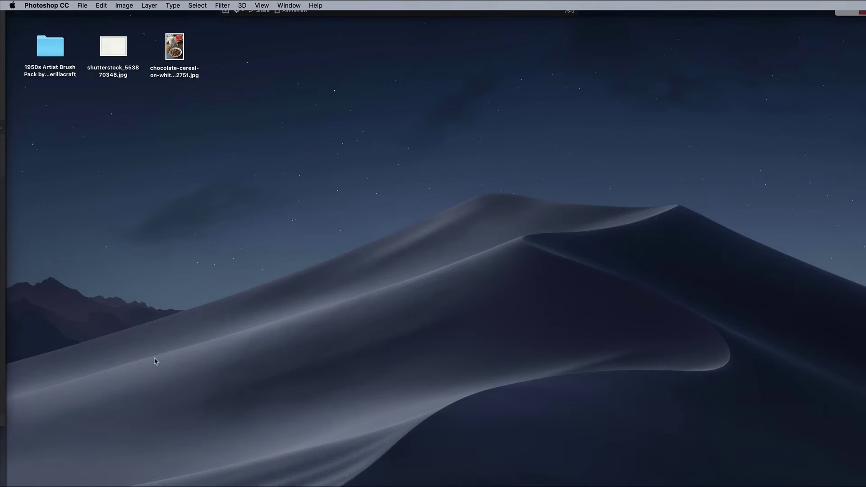
double_click(114, 47)
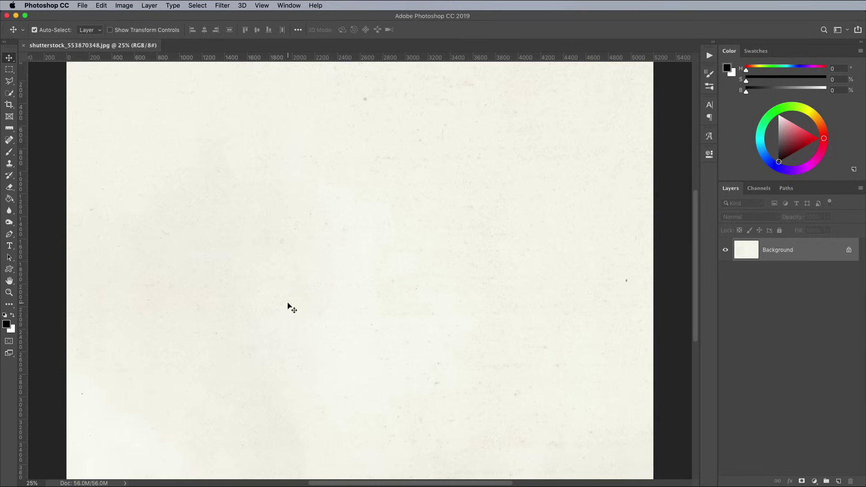
Rotate the paper texture image 90° clockwise into portrait format
key(super+minus)
key(super+minus)
click(124, 5)
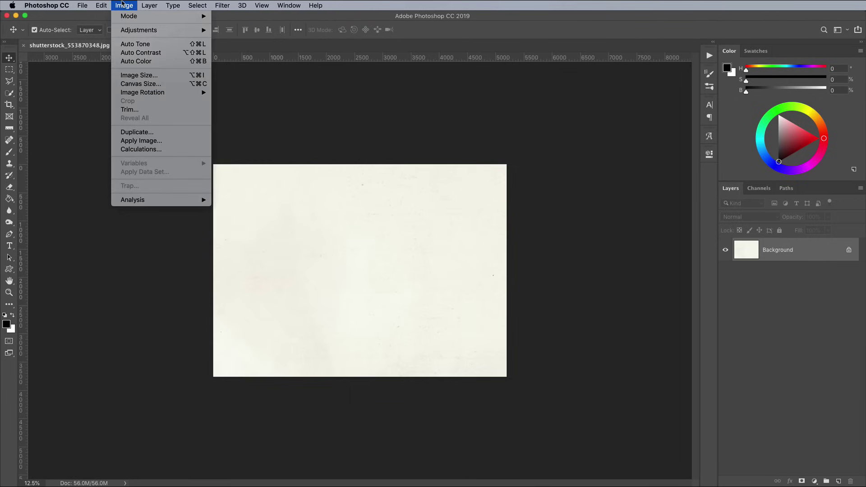
mouse_move(144, 94)
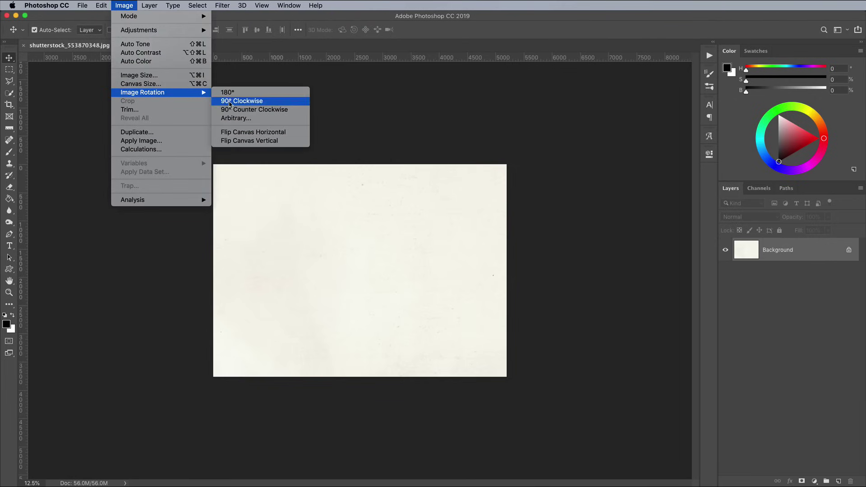
click(232, 102)
key(super+plus)
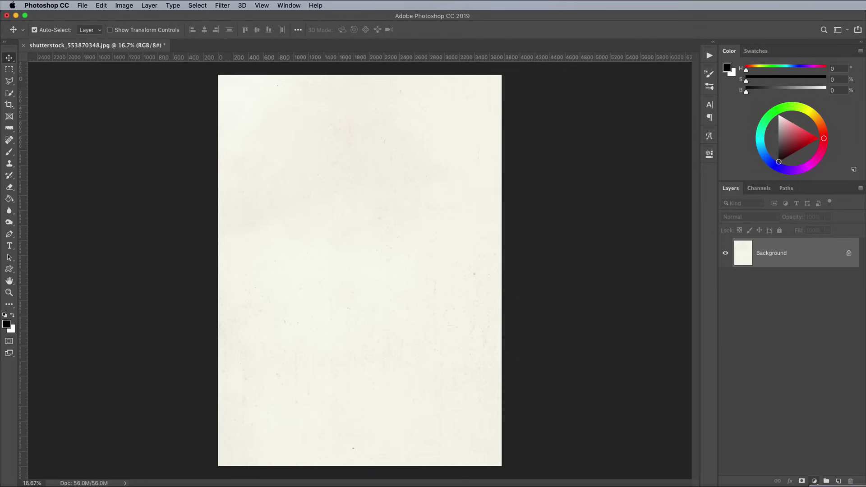
Add a Solid Color fill layer above the paper texture in a warm yellow with a hue of about 48°
click(815, 481)
click(741, 237)
click(301, 286)
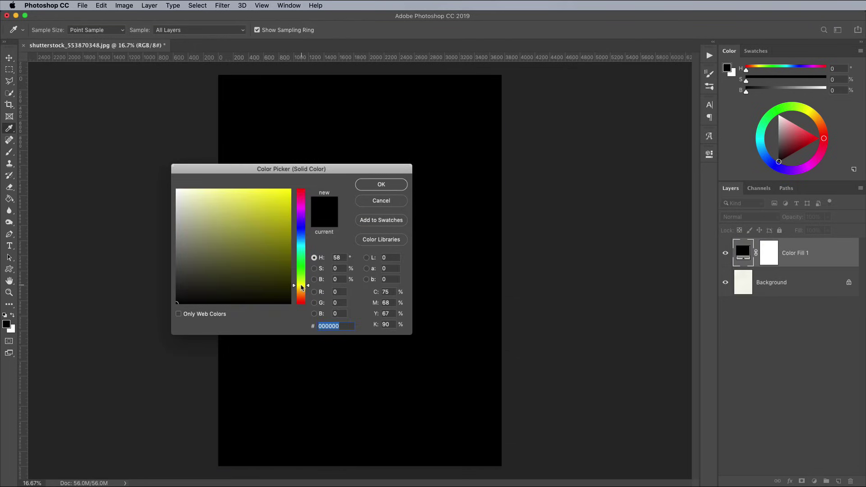
drag(301, 286, 301, 289)
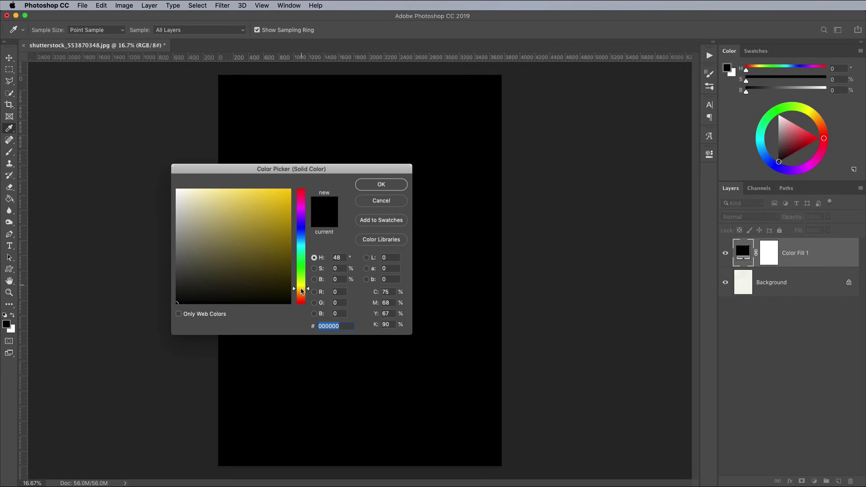
click(251, 204)
drag(250, 203, 263, 198)
click(378, 187)
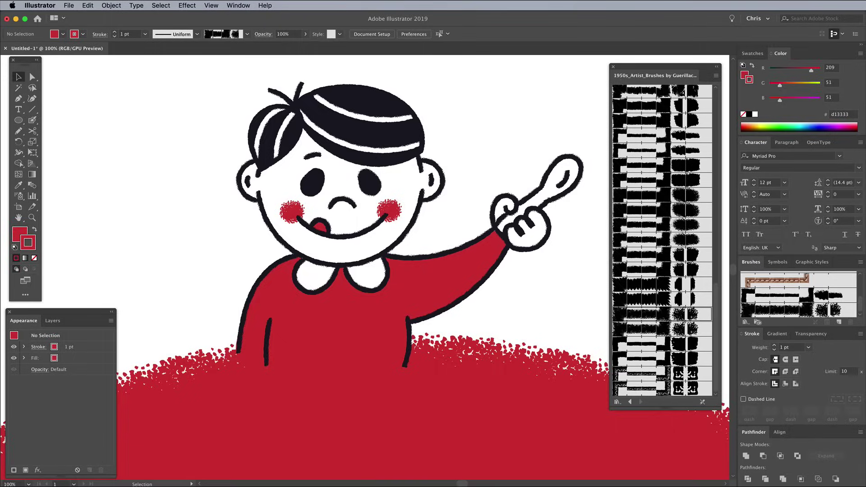
Switch to Illustrator, copy the whole boy and ellipse artwork, and paste it into the Photoshop document as pixels
click(353, 363)
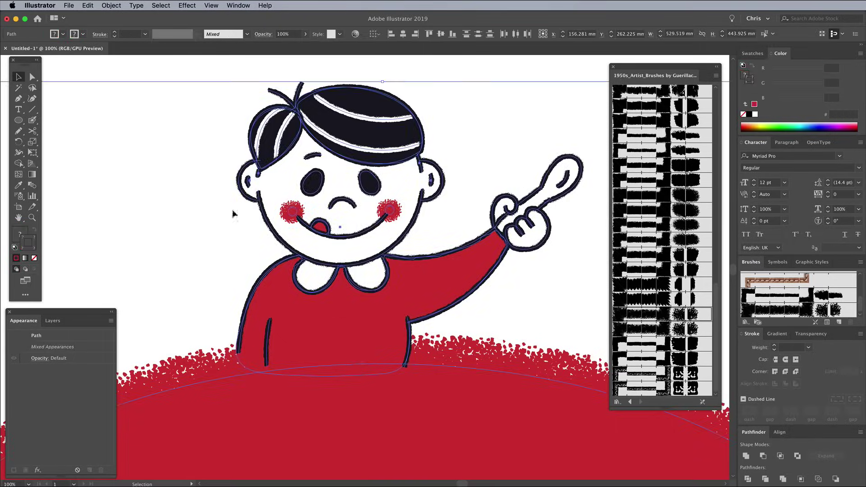
key(a)
key(v)
click(15, 19)
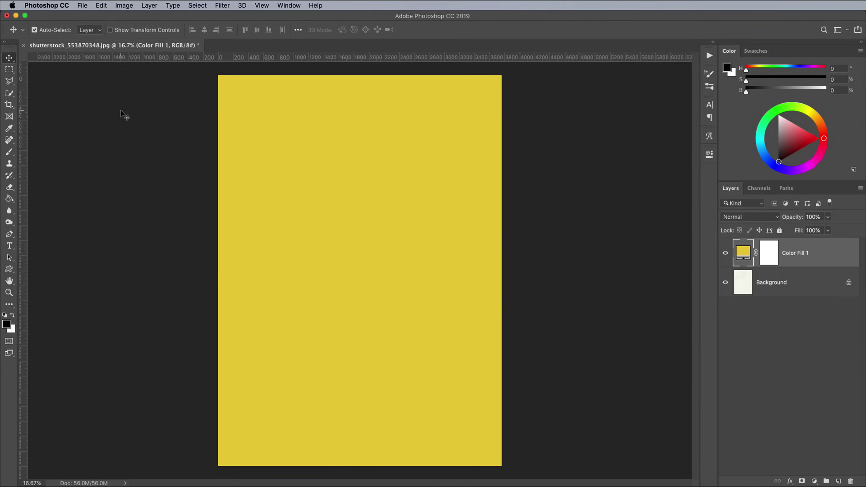
key(super+v)
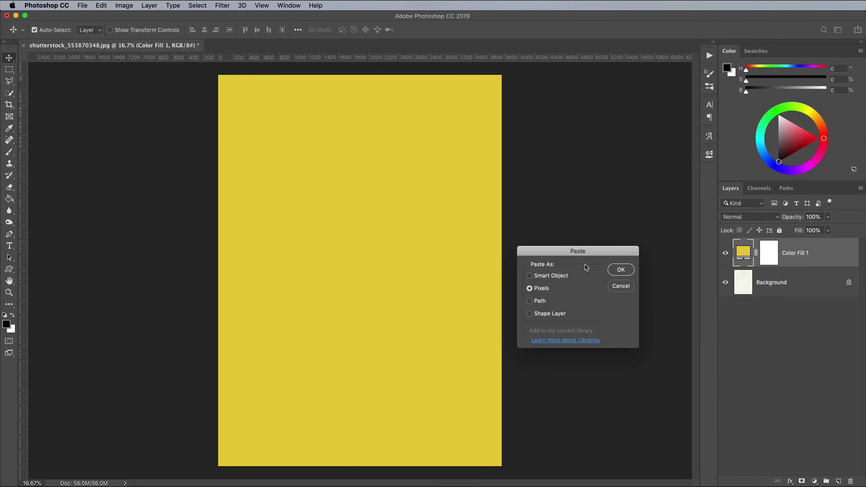
key(Return)
Enlarge and slightly tilt the pasted artwork, placing the boy mid-page with the red ellipse filling the lower part
drag(219, 154, 107, 64)
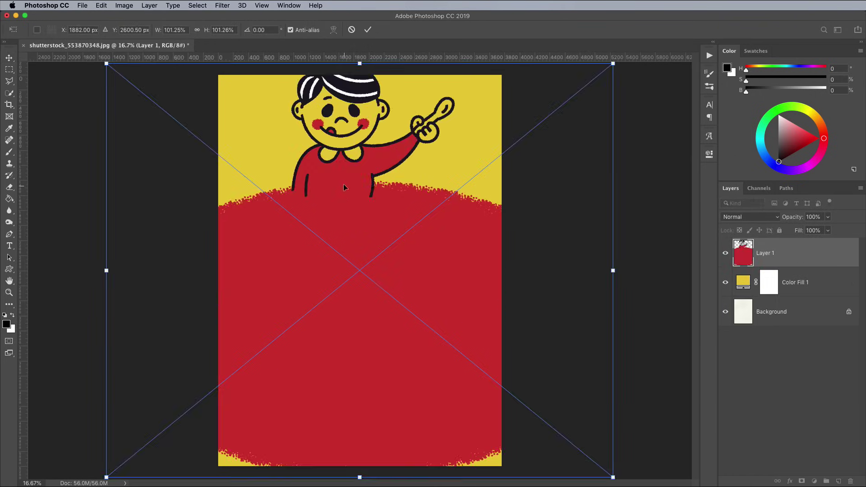
drag(344, 187, 336, 340)
drag(99, 215, 16, 146)
drag(294, 262, 307, 270)
drag(365, 143, 337, 143)
drag(675, 122, 695, 112)
drag(373, 268, 372, 283)
key(Return)
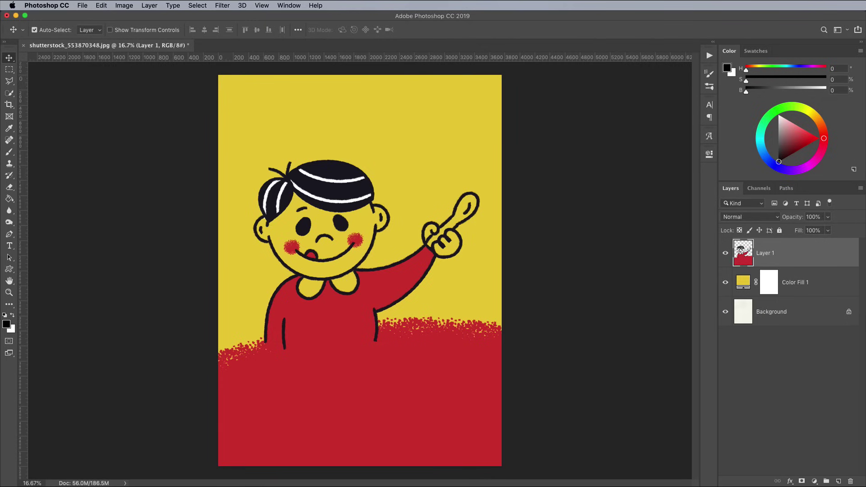
Open the chocolate cereal photo and select the whole bowl of cereal with the Quick Selection tool
double_click(174, 51)
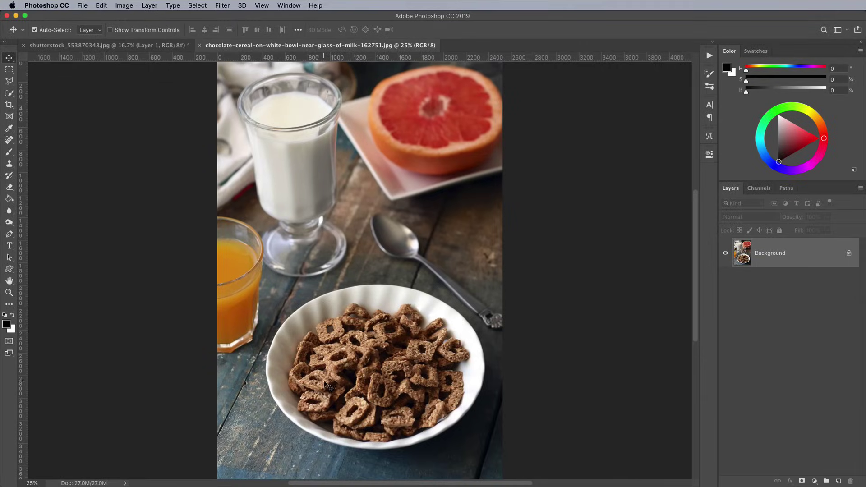
key(super+plus)
key(super+plus)
key(super+plus)
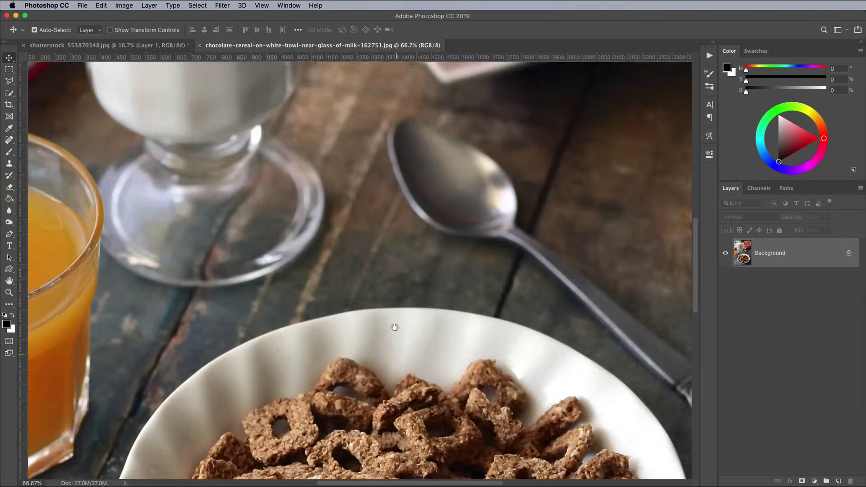
drag(395, 328, 396, 111)
key(super+minus)
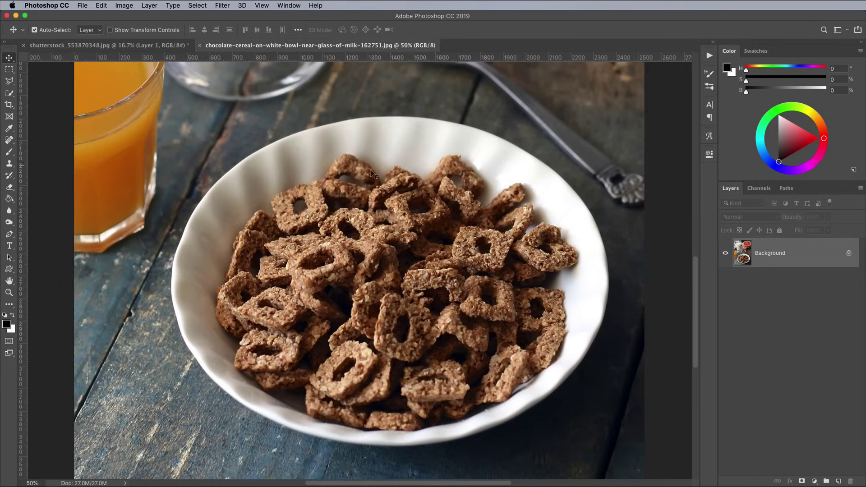
click(9, 93)
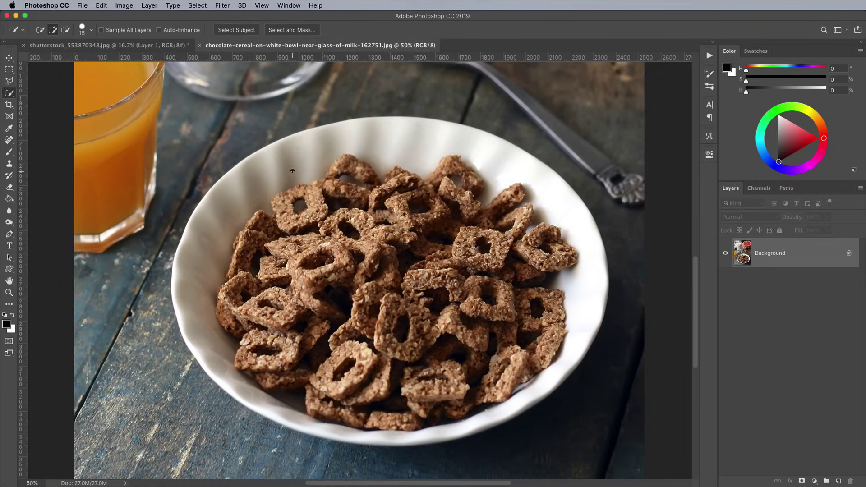
mouse_move(293, 171)
mouse_down()
mouse_move(226, 287)
mouse_move(368, 364)
mouse_move(435, 298)
mouse_move(438, 244)
mouse_move(471, 197)
mouse_up()
Paste the cereal bowl into the poster, then enlarge, tilt and place it in front of the boy on the red area
click(141, 46)
key(super+v)
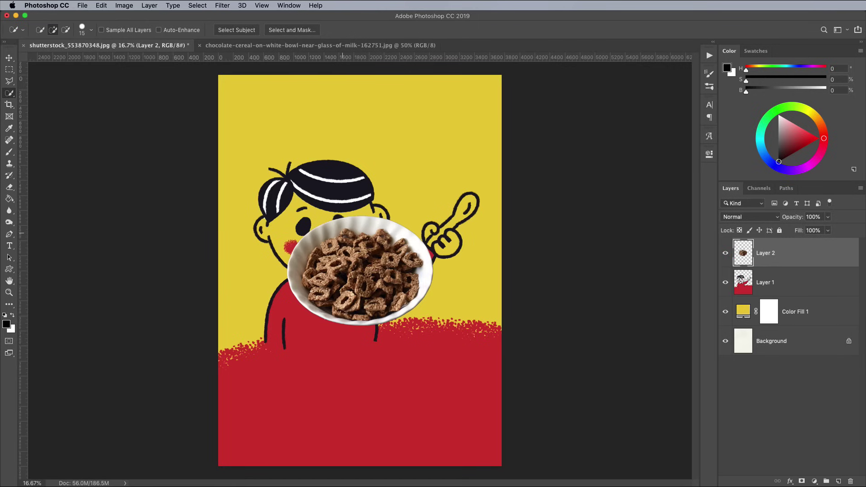
key(super+t)
drag(286, 206, 233, 191)
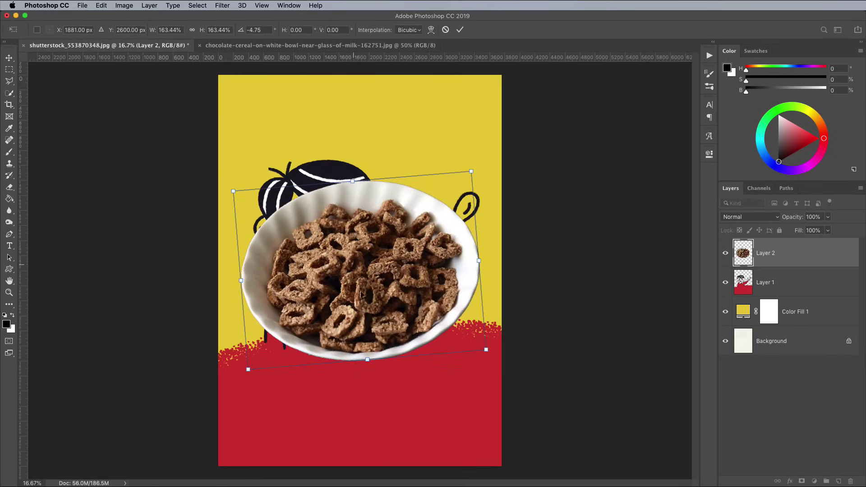
drag(354, 264, 369, 363)
drag(487, 270, 471, 283)
drag(391, 359, 404, 356)
key(Return)
Rotate the boy artwork layer slightly further counter-clockwise and reposition it behind the bowl
click(766, 282)
key(super+t)
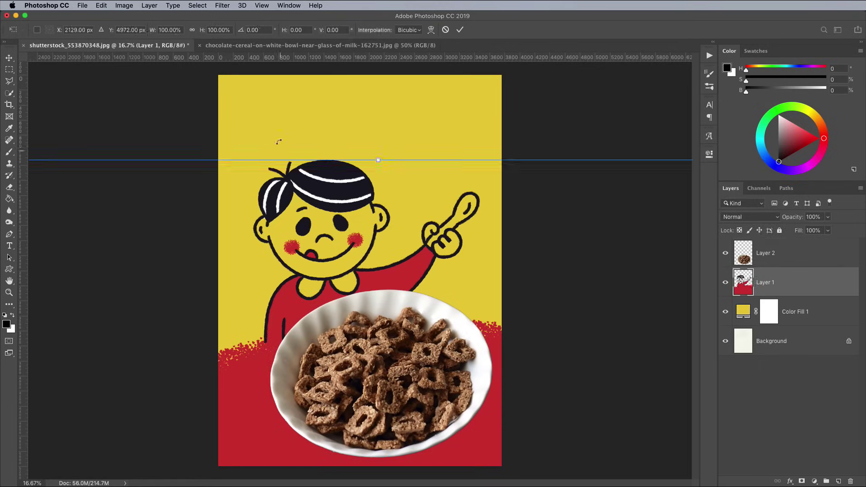
key(super+minus)
drag(252, 159, 216, 181)
drag(552, 217, 549, 214)
key(Return)
key(super+equal)
Convert the cereal bowl layer to a smart object
key(v)
click(458, 345)
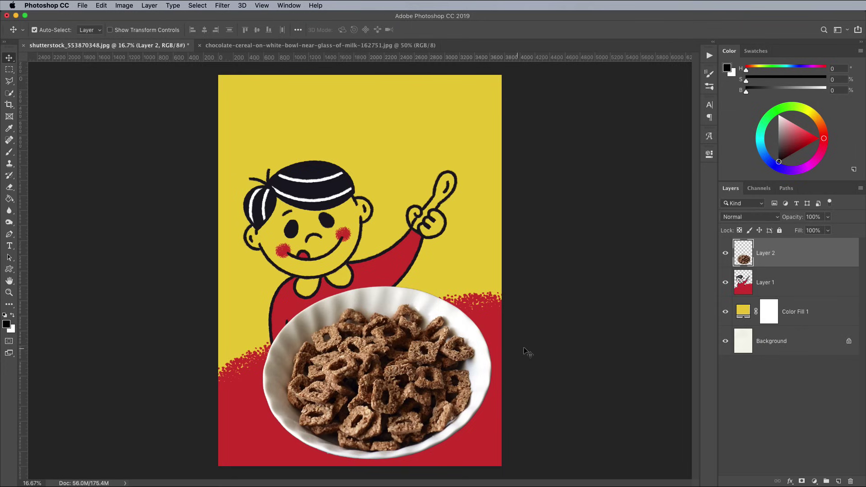
right_click(802, 257)
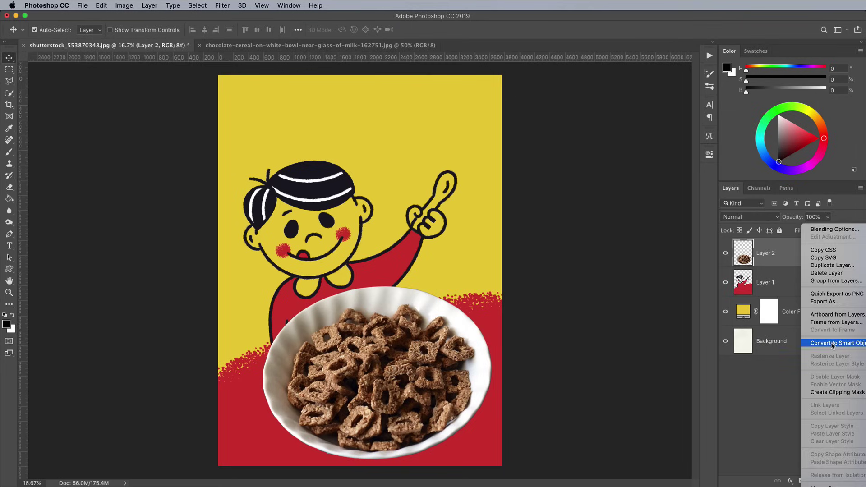
click(827, 345)
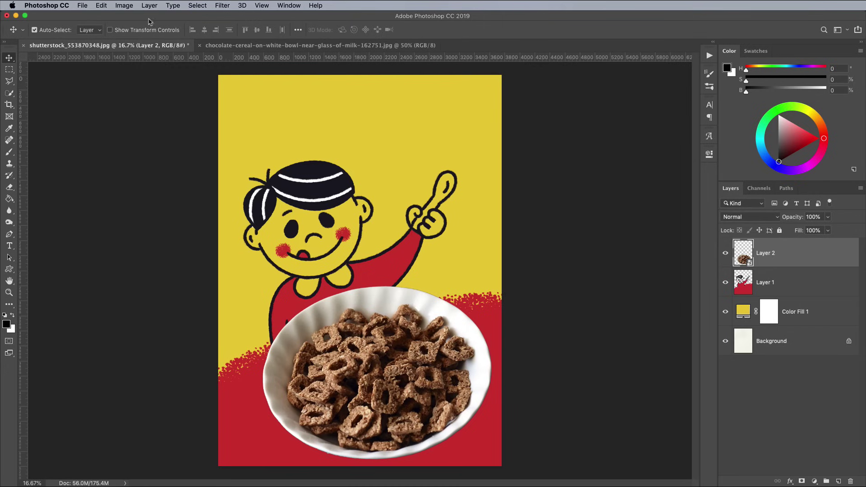
Apply a Shadows/Highlights adjustment to the cereal bowl with shadows at 45% and highlights at 0%
click(130, 5)
mouse_move(139, 30)
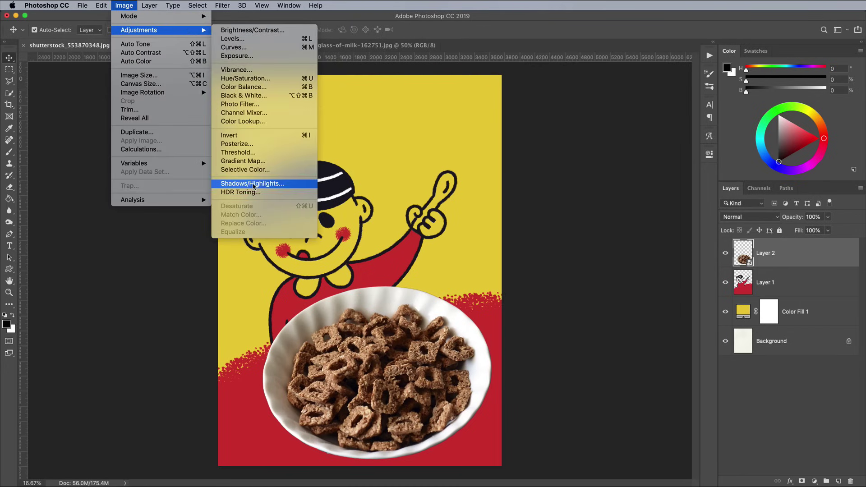
click(253, 184)
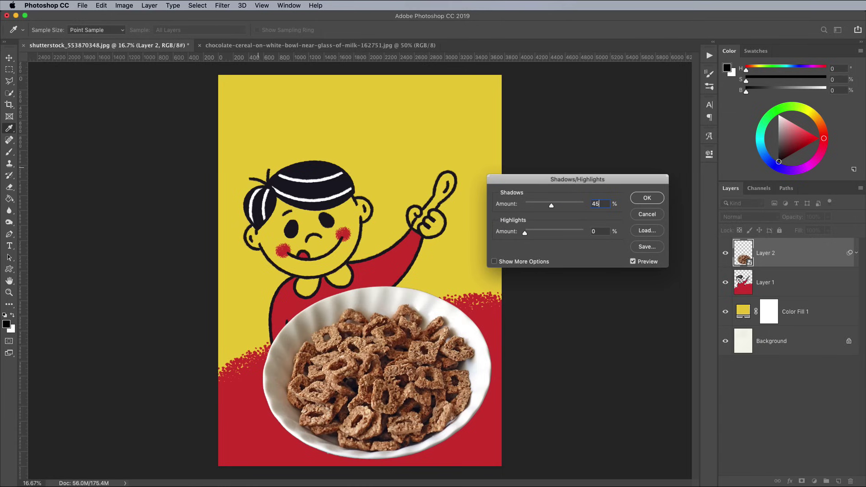
key(Return)
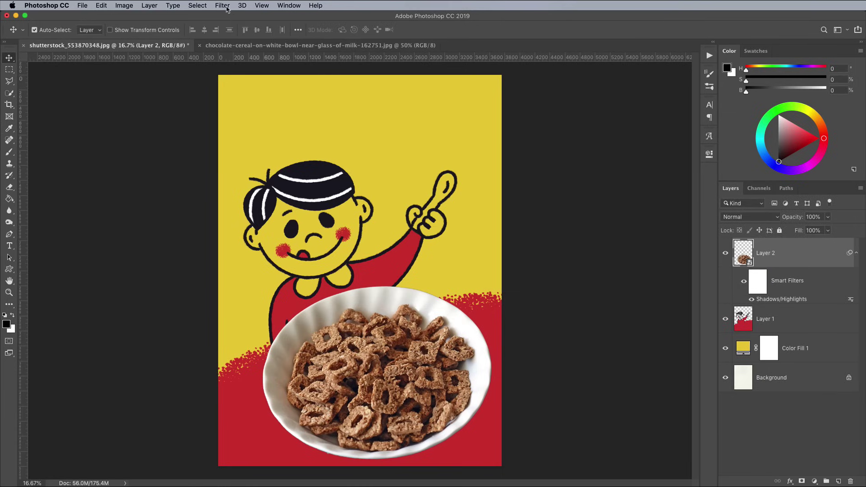
Sharpen the cereal bowl with Unsharp Mask at 70% amount, 4.0 pixels radius and threshold 0
click(227, 7)
mouse_move(273, 164)
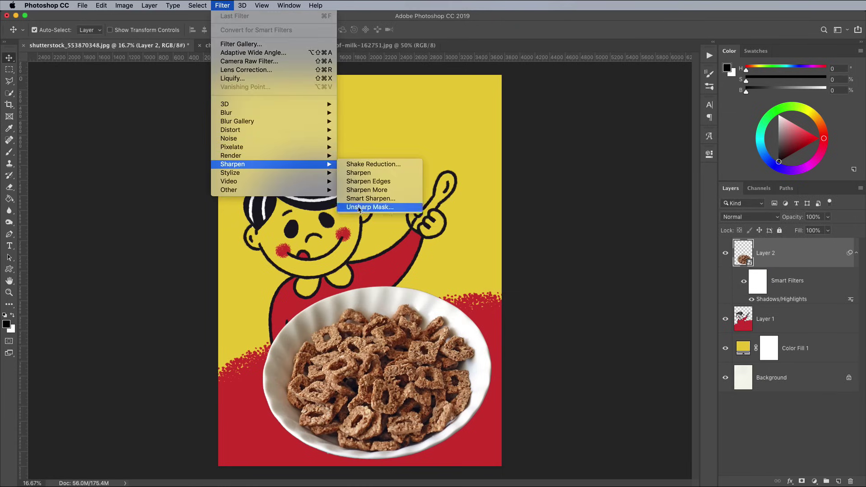
click(359, 208)
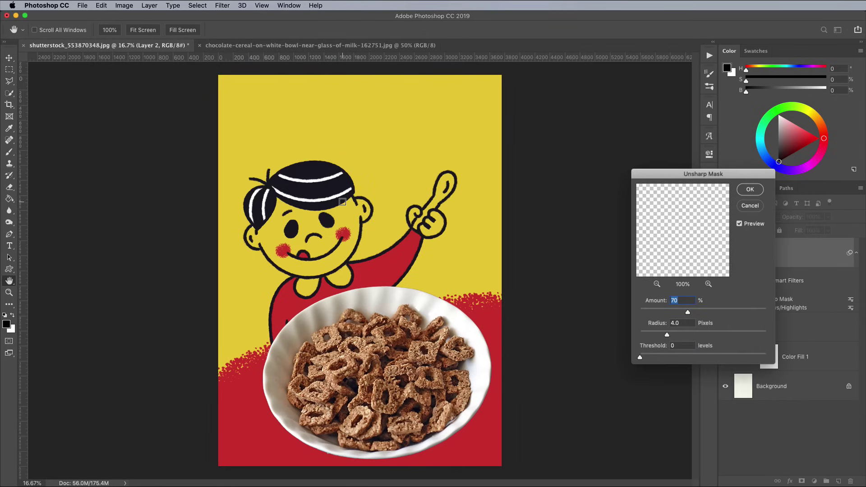
key(Return)
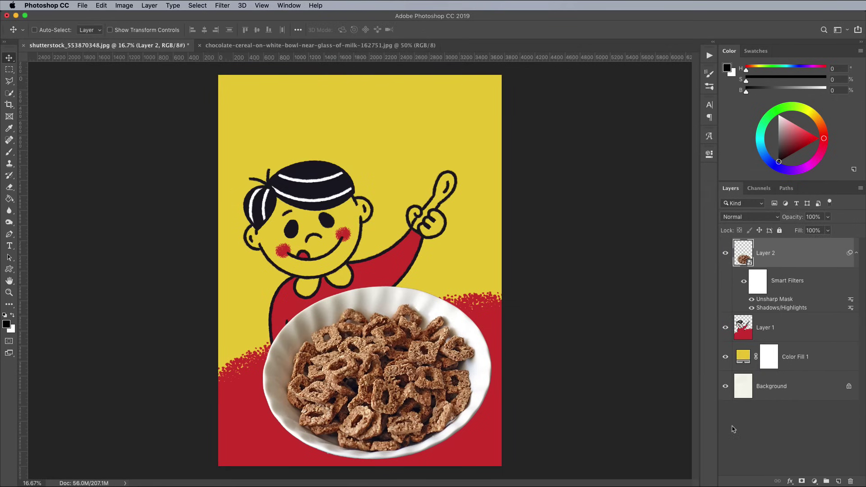
Add a Gradient Map adjustment layer above the cereal bowl and clip it to the bowl layer
key(super+equal)
scroll(519, 358, down, 5)
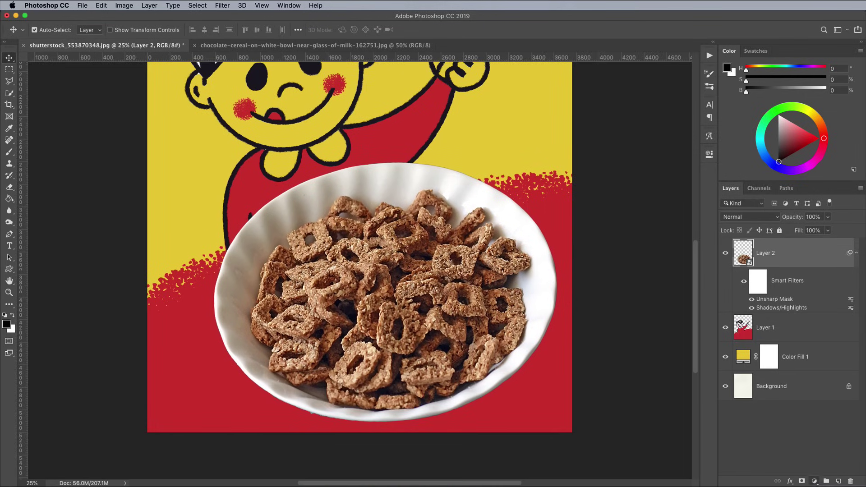
click(815, 482)
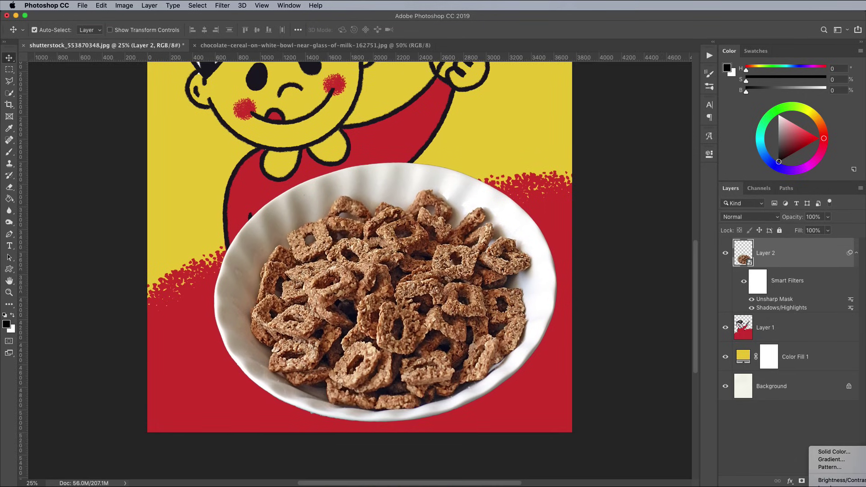
click(833, 486)
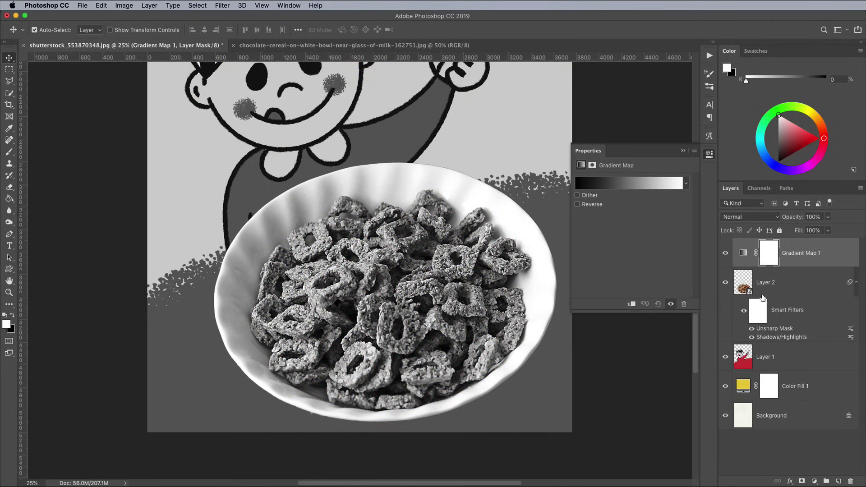
click(744, 253)
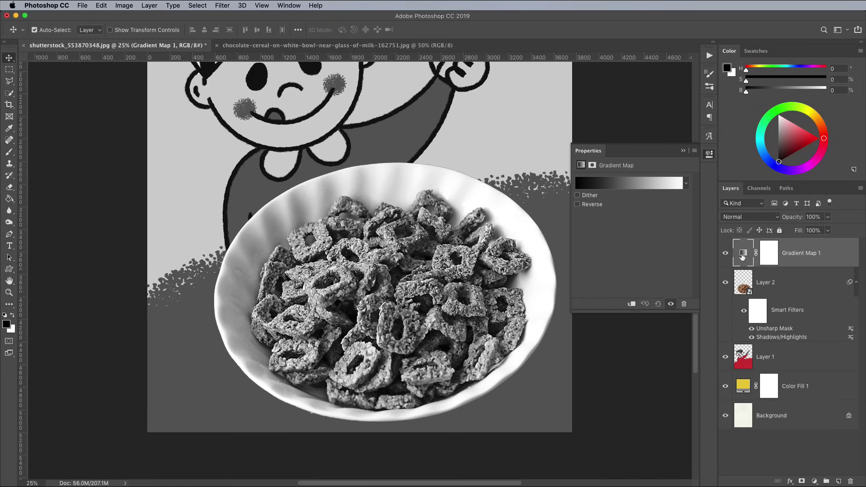
alt+click(797, 265)
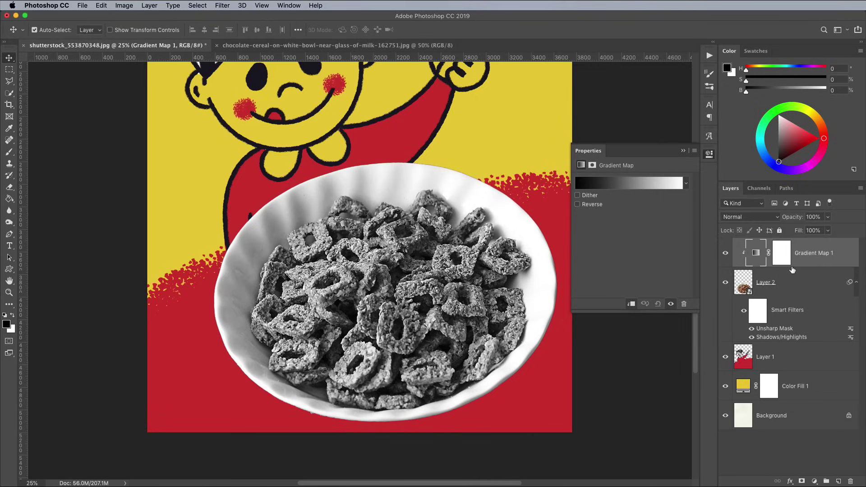
Set the gradient map's darkest stop to the near-black 171723 sampled from the boy's artwork
click(625, 185)
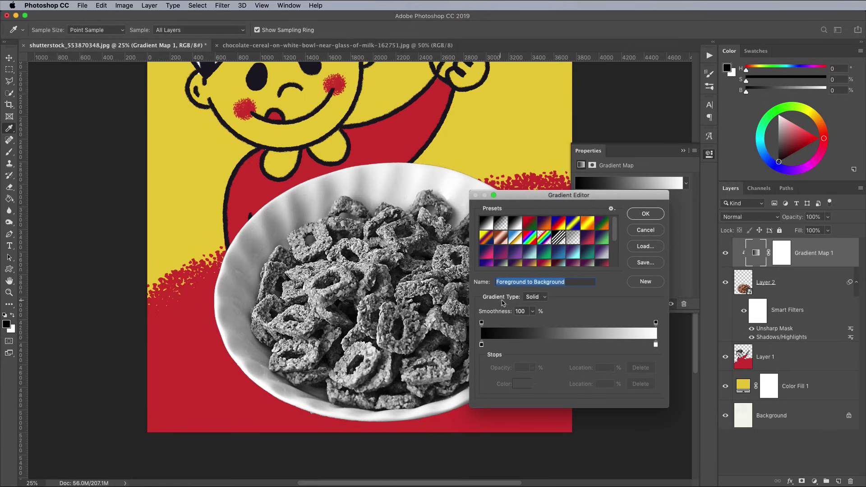
click(482, 345)
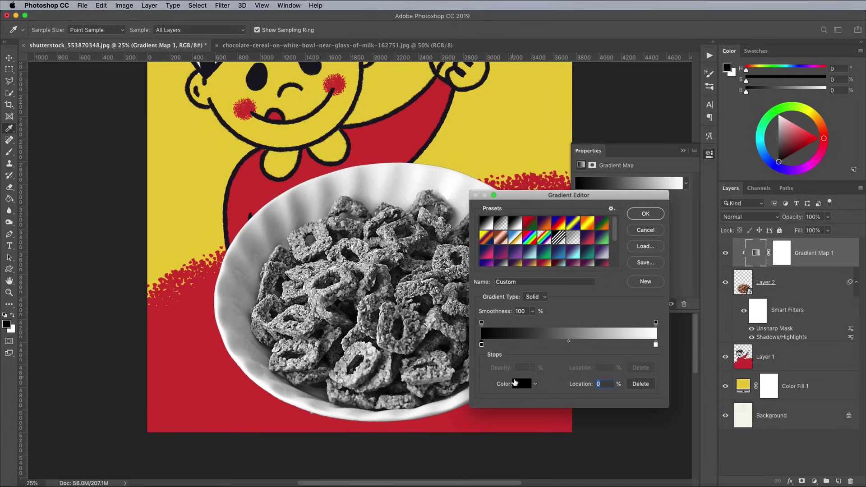
click(519, 384)
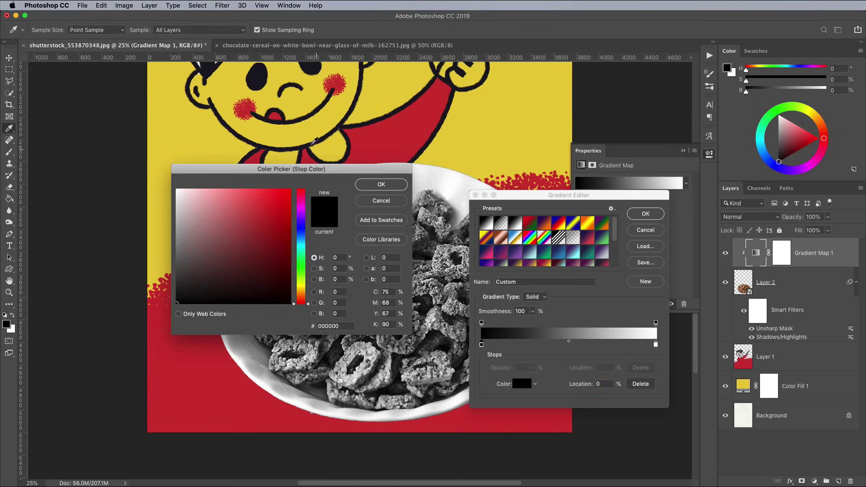
click(261, 81)
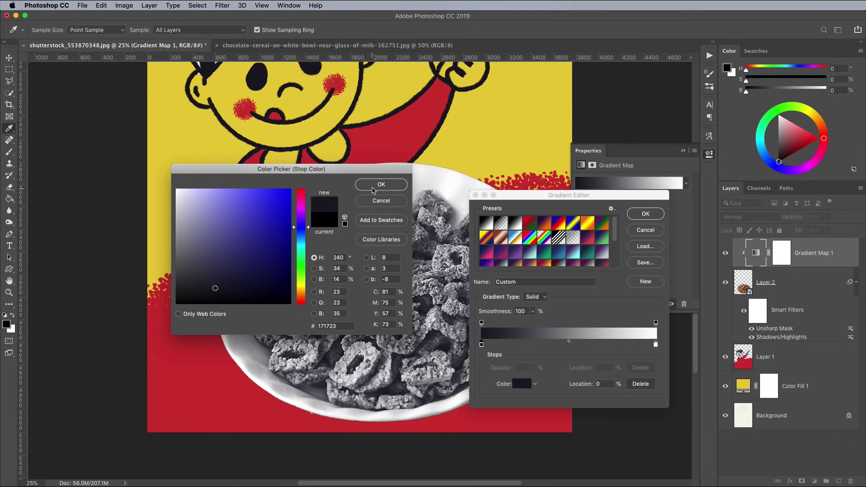
click(382, 185)
Add two middle gradient stops sampled from the poster: its red at 36% and its yellow (ebcc3a) at 69%
click(546, 345)
click(519, 384)
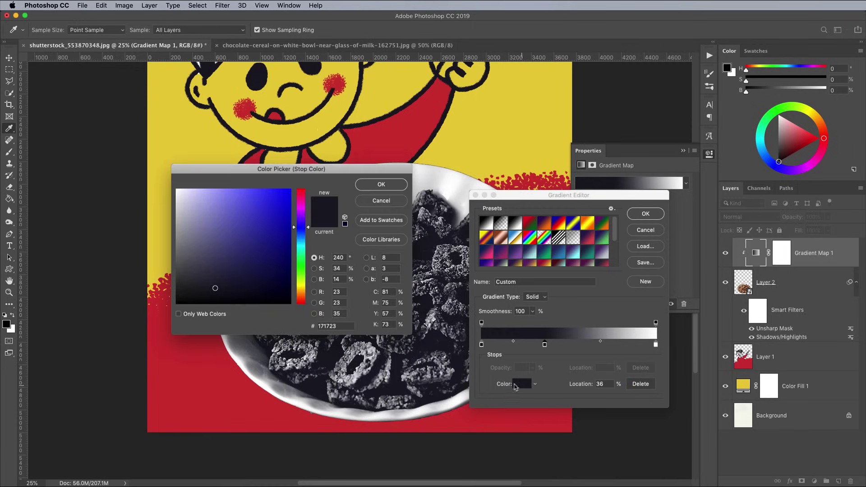
click(203, 367)
click(376, 185)
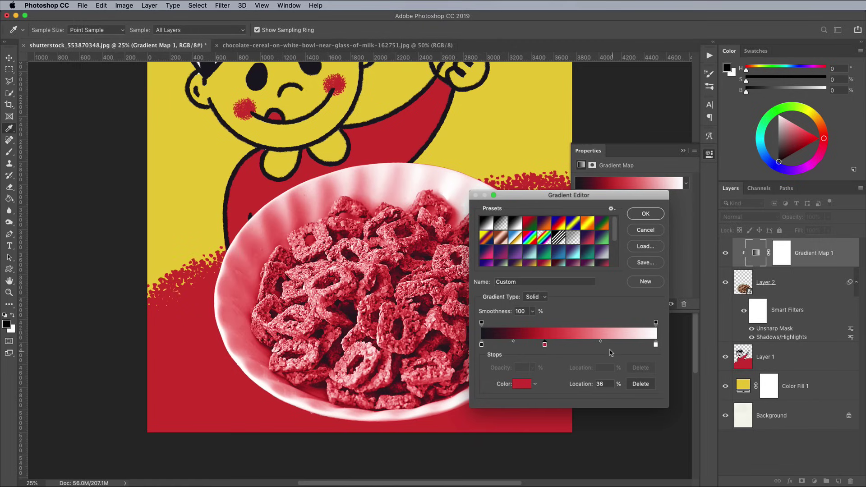
click(602, 344)
click(522, 384)
click(503, 152)
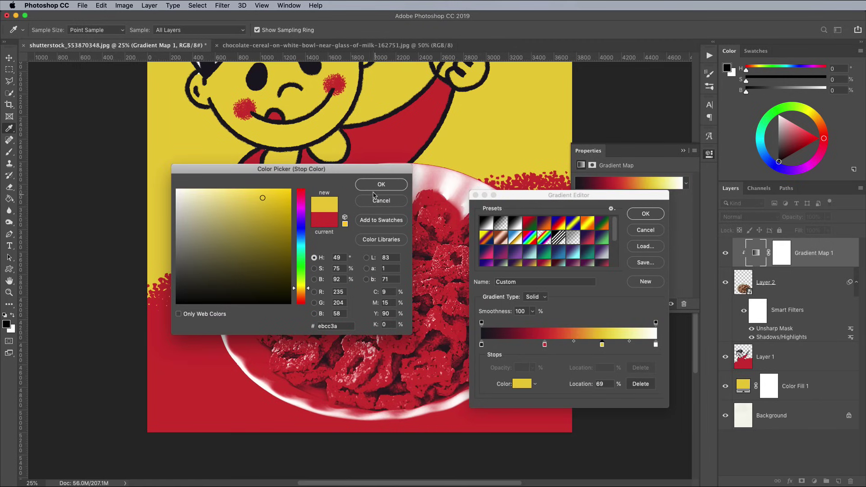
click(379, 186)
Move the red stop to about 40% and the dark stop inward, adjust the yellow stop, and apply the gradient map
drag(544, 347, 553, 348)
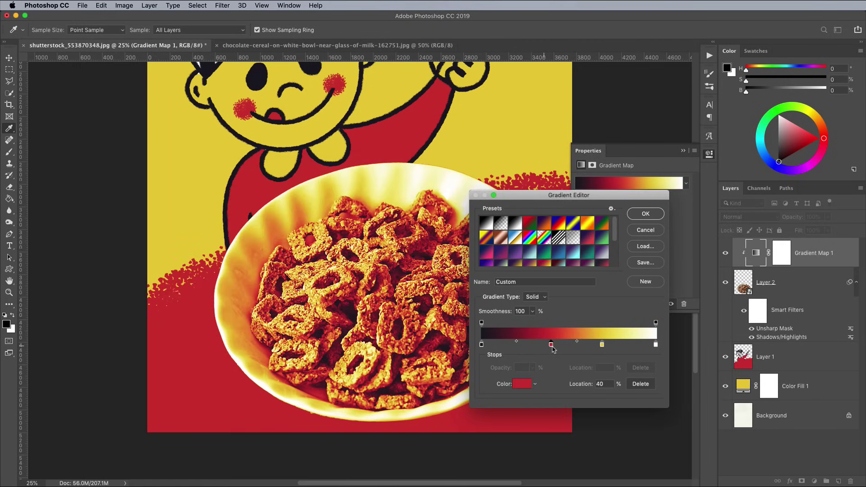
drag(482, 346, 502, 346)
drag(603, 347, 552, 346)
click(645, 215)
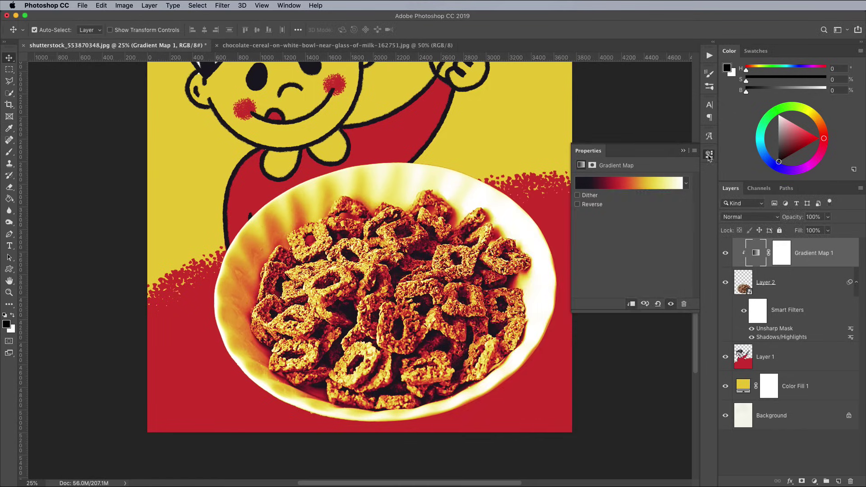
key(v)
key(super+0)
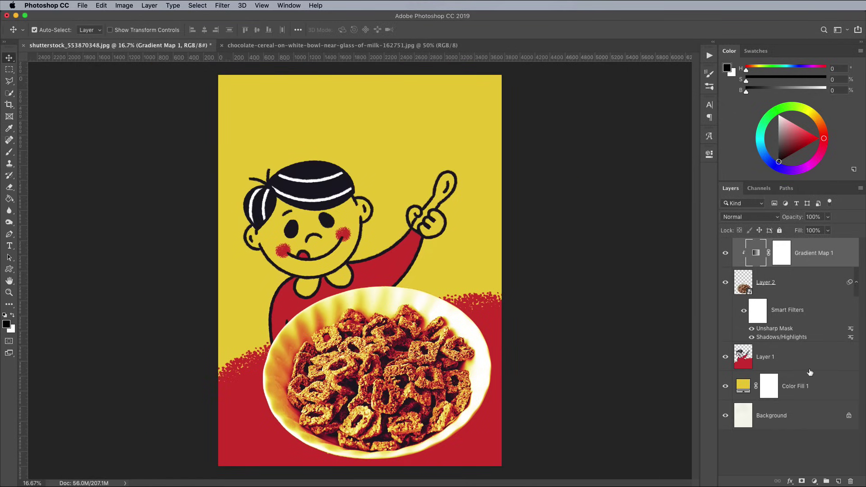
Create a new layer below the boy artwork and fill the artwork's outline on it with black
click(838, 482)
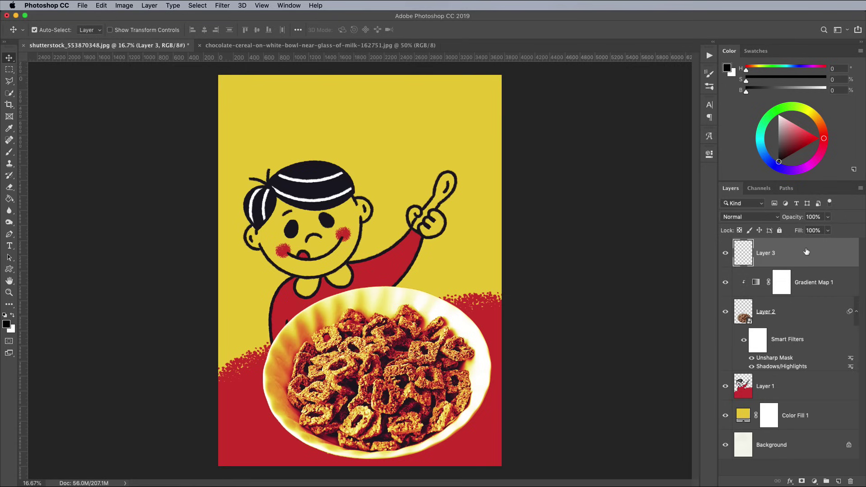
drag(807, 251, 781, 399)
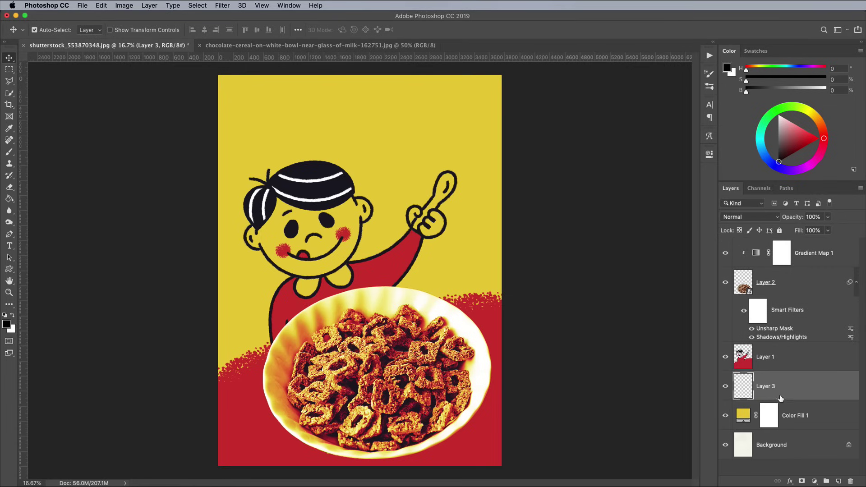
super+click(743, 357)
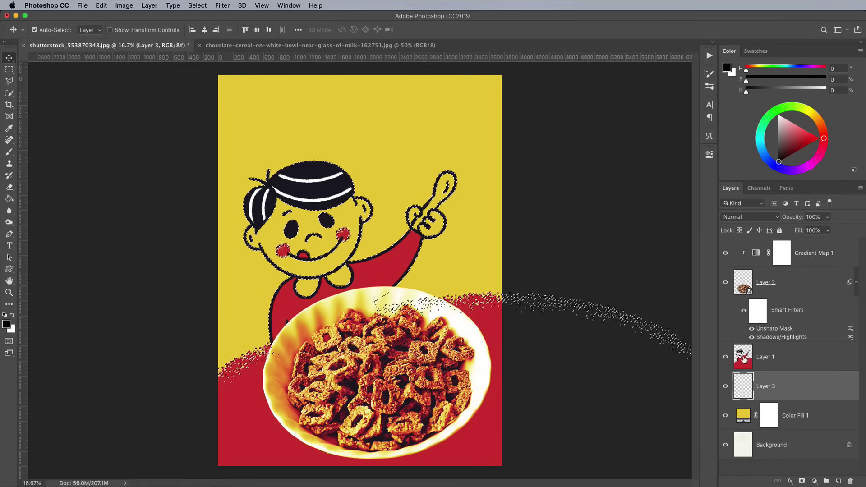
key(alt+BackSpace)
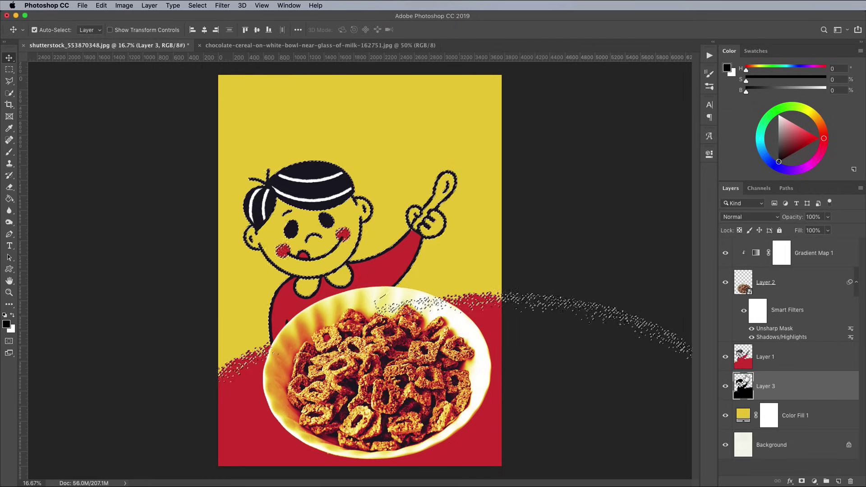
key(super+d)
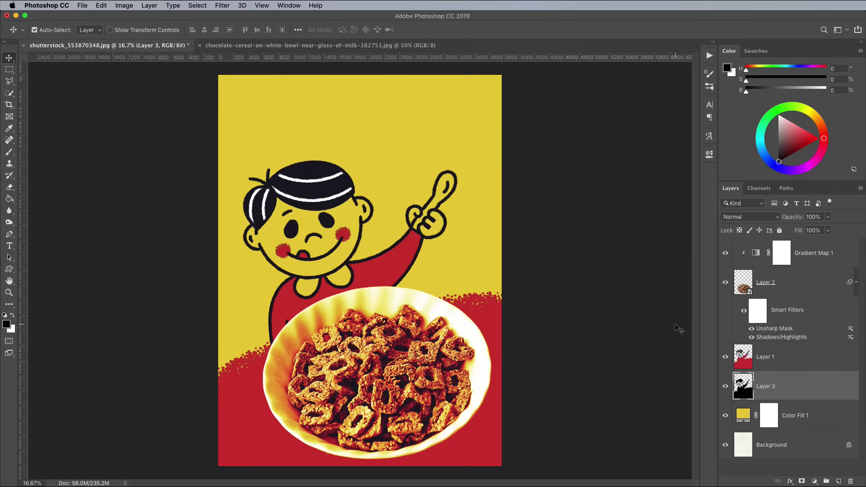
Hide the boy artwork and paint the silhouette's face, ears, hand and spoon solid black with a brush
click(726, 358)
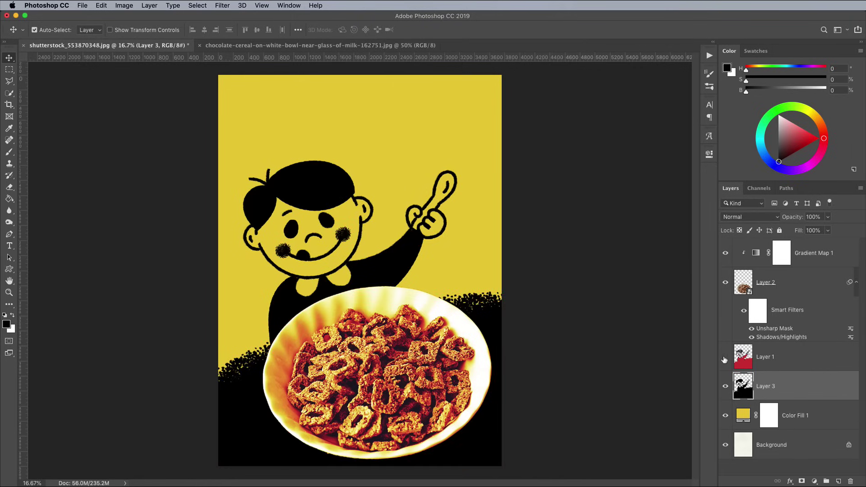
click(10, 152)
key(super+equal)
key(super+equal)
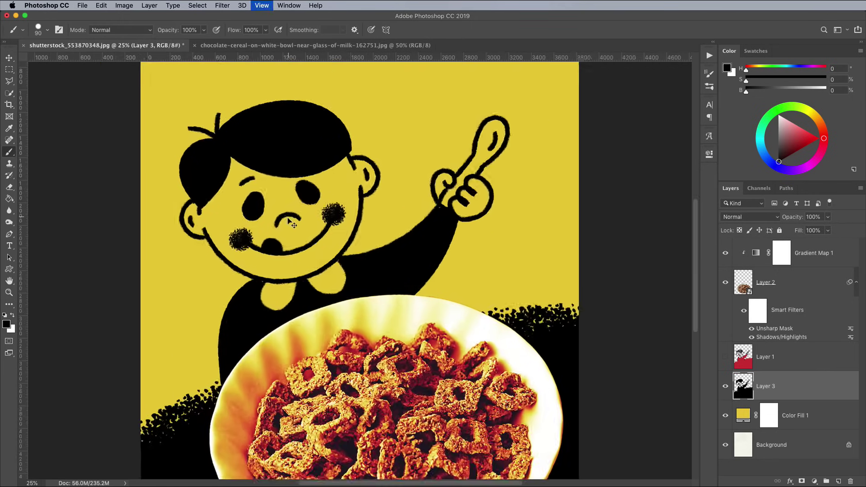
mouse_move(163, 191)
mouse_down()
mouse_move(144, 190)
mouse_move(140, 204)
mouse_move(159, 221)
mouse_move(193, 137)
mouse_move(339, 135)
mouse_move(374, 146)
mouse_move(351, 205)
mouse_move(287, 272)
mouse_move(209, 264)
mouse_move(299, 254)
mouse_move(171, 195)
mouse_move(224, 147)
mouse_move(310, 225)
mouse_move(357, 151)
mouse_move(271, 194)
mouse_up()
key(bracketright)
key(bracketright)
key(bracketleft)
key(bracketleft)
mouse_move(497, 175)
mouse_down()
mouse_move(463, 155)
mouse_move(495, 195)
mouse_move(511, 157)
mouse_move(498, 145)
mouse_move(540, 83)
mouse_move(509, 134)
mouse_up()
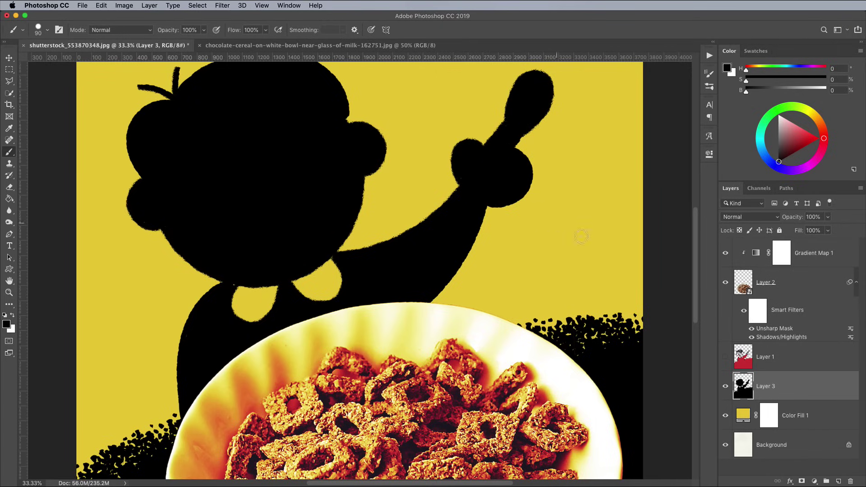
Set the black silhouette layer's knockout to Shallow and its fill to 0% to reveal the paper texture
double_click(806, 388)
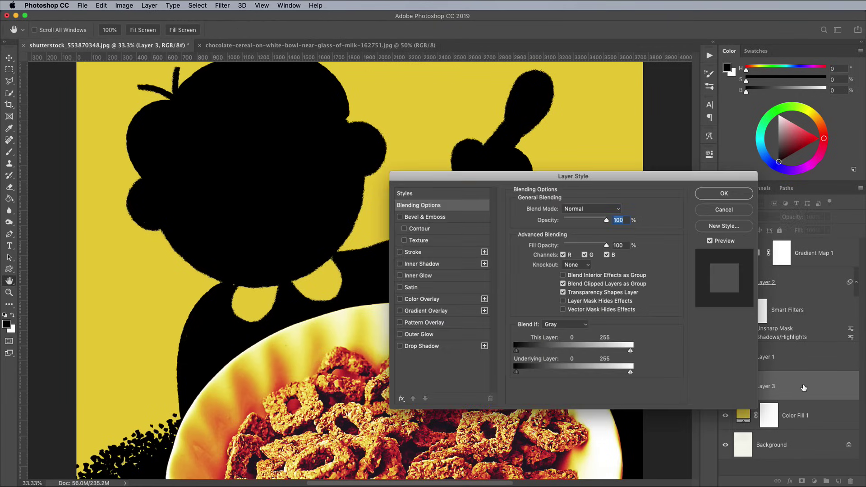
click(581, 266)
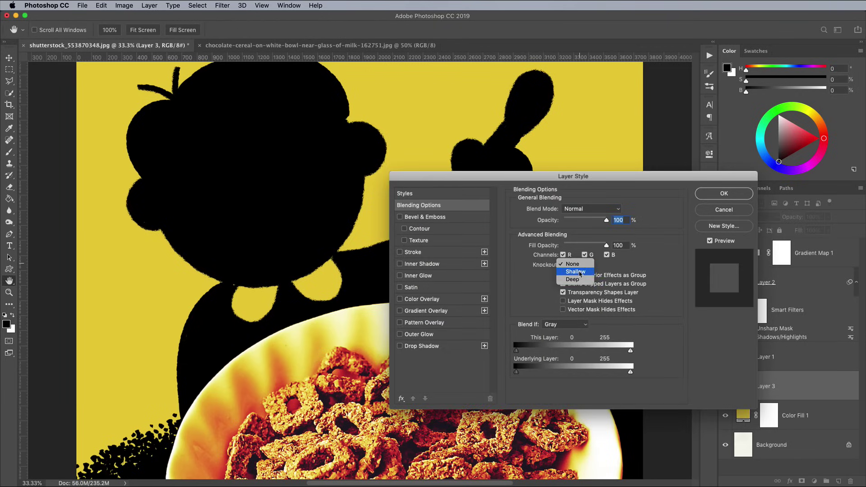
click(581, 273)
click(709, 195)
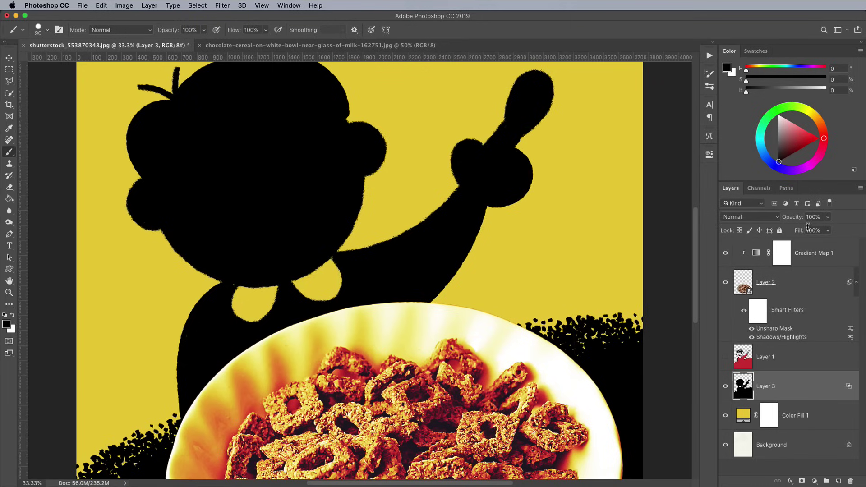
click(829, 232)
drag(828, 242, 771, 244)
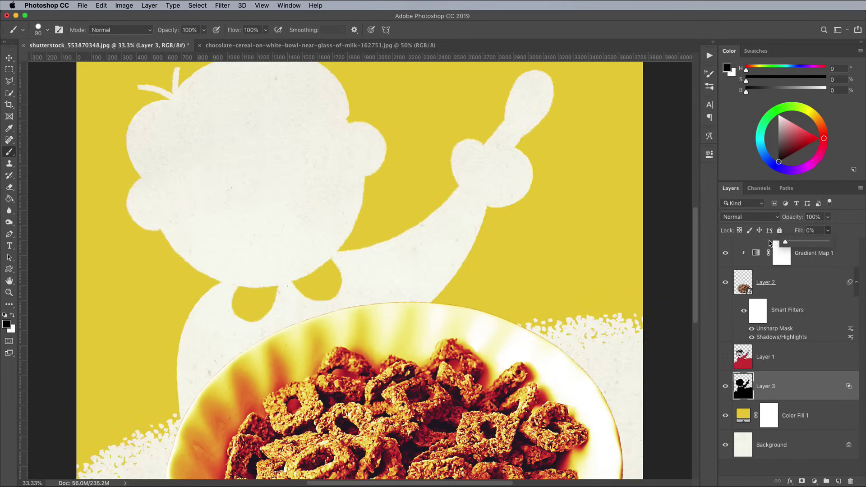
Show the boy artwork layer again over the knocked-out paper silhouette
drag(354, 270, 357, 313)
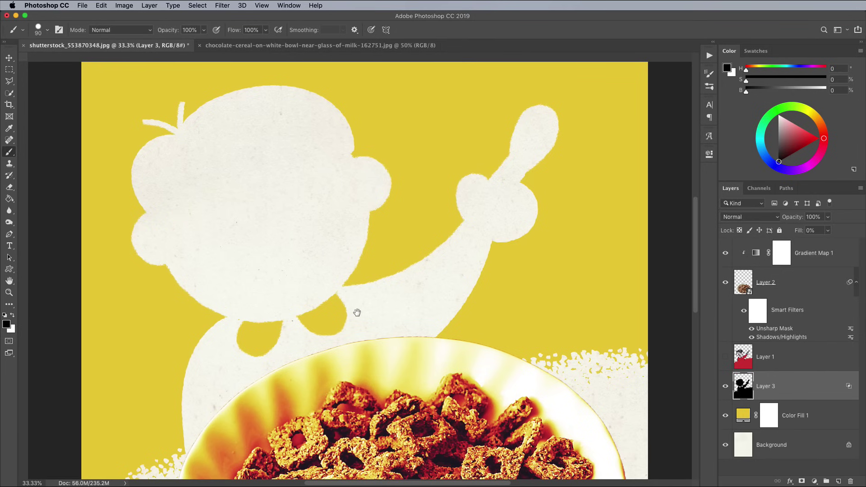
key(super+r)
click(727, 358)
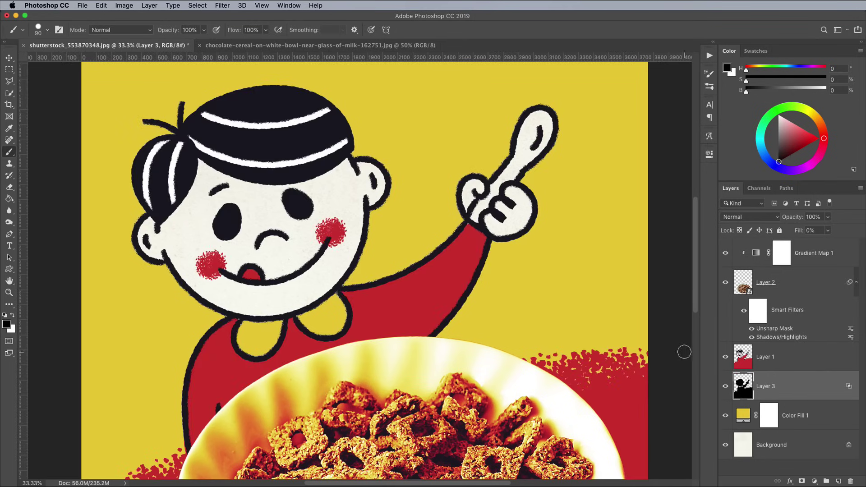
Create a new layer above the boy artwork and fill the cereal bowl's outline on it with black
key(super+minus)
drag(494, 251, 495, 238)
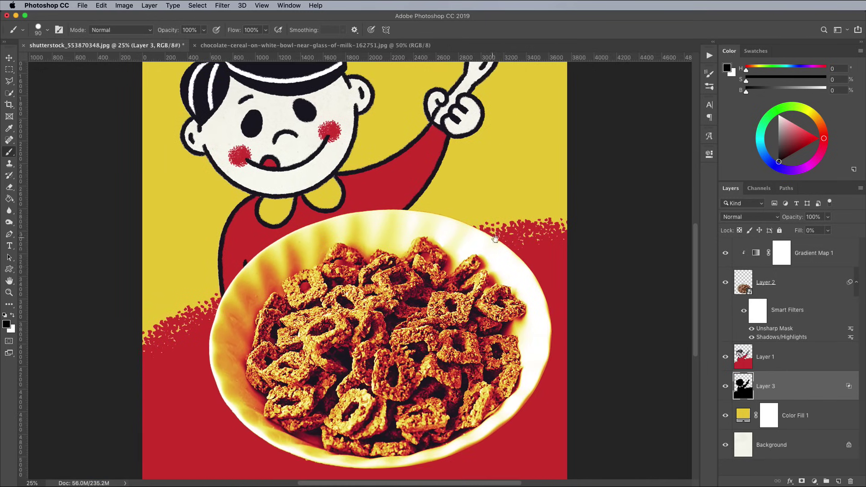
click(803, 354)
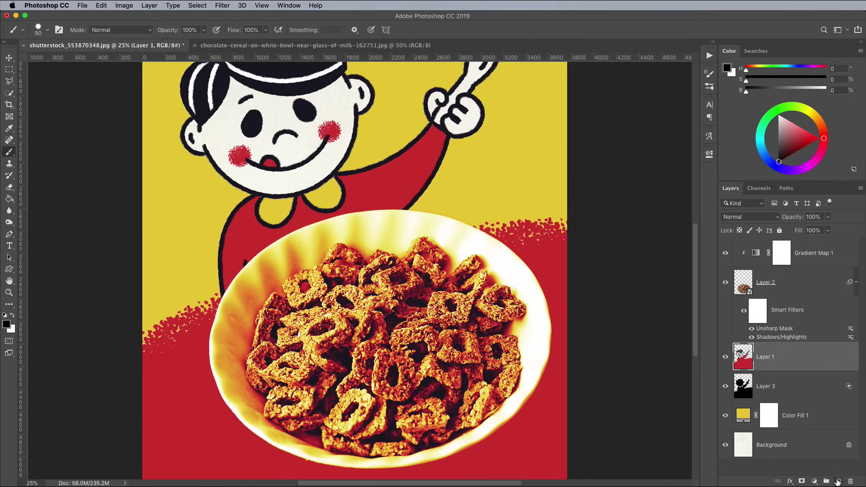
click(839, 481)
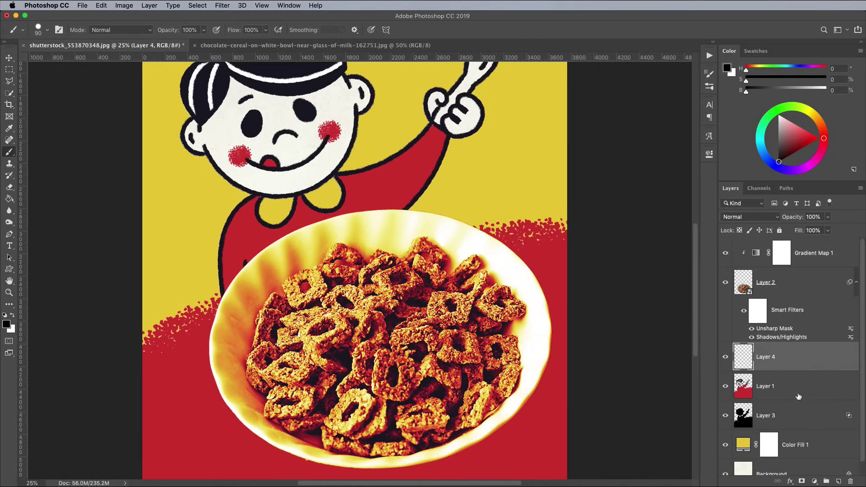
super+click(745, 285)
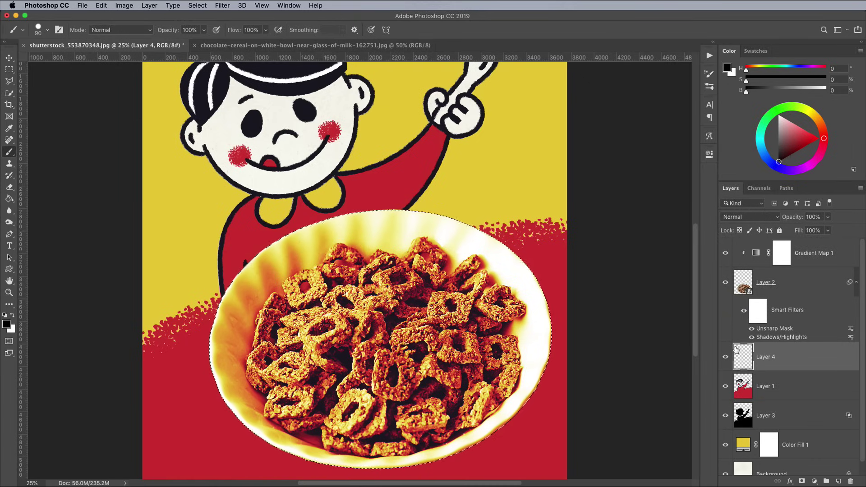
key(alt+BackSpace)
key(super+d)
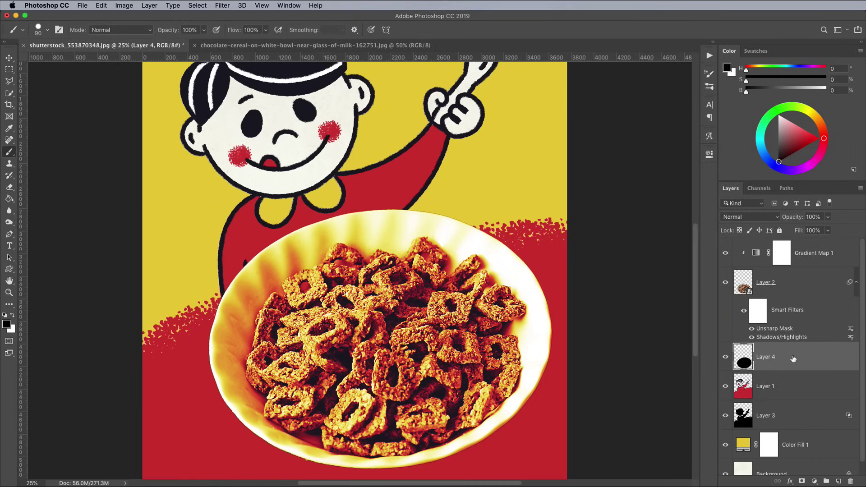
Set the black bowl silhouette layer's knockout to Shallow and its fill to 0%
double_click(793, 359)
click(577, 265)
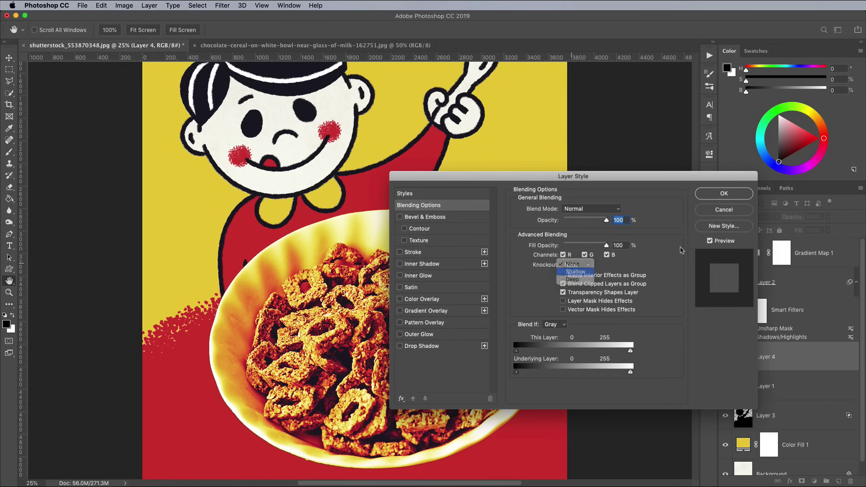
click(572, 281)
click(724, 193)
click(829, 231)
drag(776, 244, 773, 244)
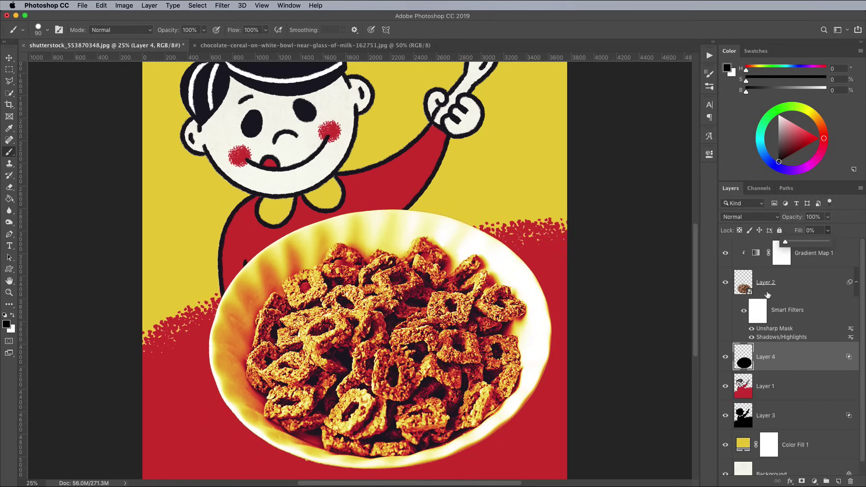
Shift the bowl and boy knockout silhouettes together slightly right and up so an offset paper edge shows around the artwork
super+click(796, 420)
key(super+t)
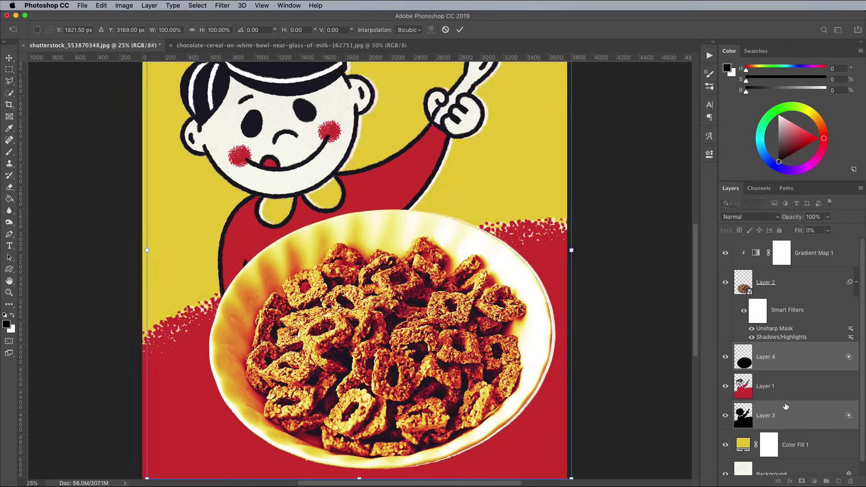
key(Down)
key(Down)
key(Down)
key(Down)
key(Down)
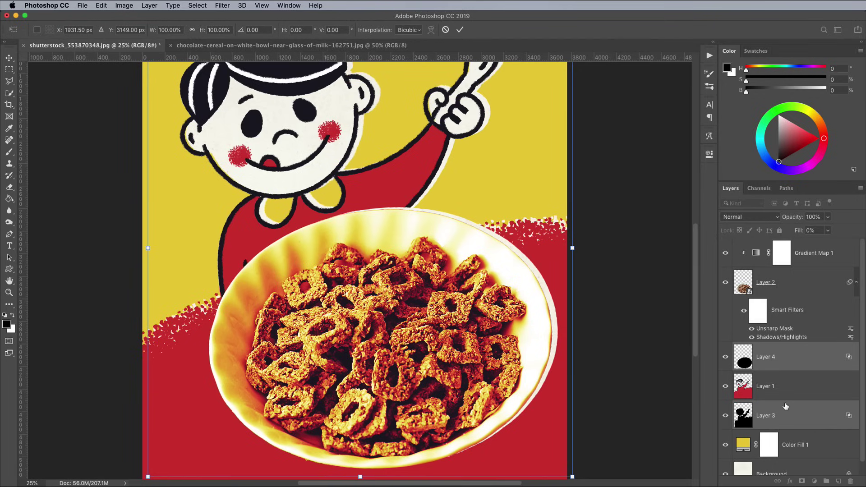
drag(418, 241, 427, 315)
key(Return)
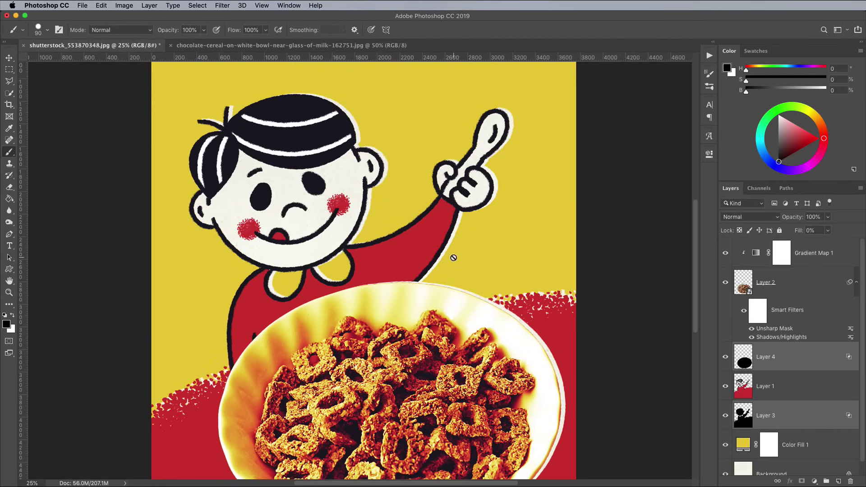
On a new top layer, draw a slanted four-sided lasso shape across the poster's upper area and fill it with black
click(819, 254)
click(838, 481)
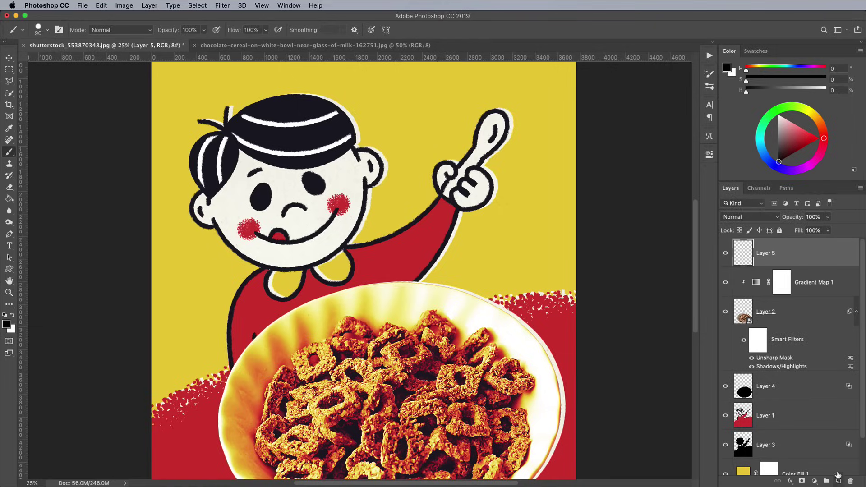
key(super+minus)
key(l)
click(235, 95)
click(251, 204)
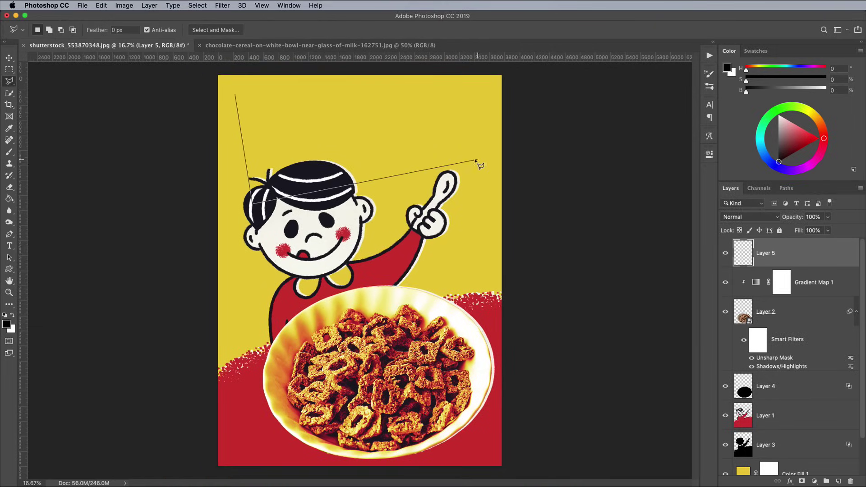
click(477, 159)
click(479, 103)
click(235, 94)
key(alt+BackSpace)
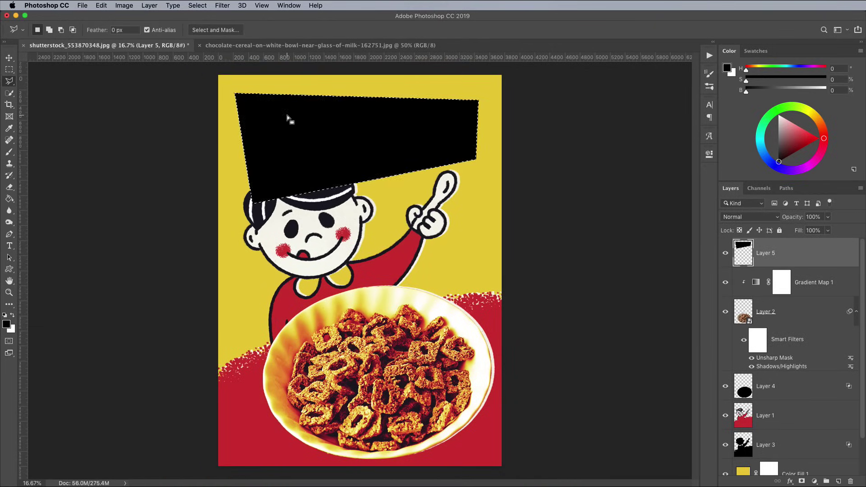
Turn the black panel into a Shallow knockout with 0% fill and place its layer just above the yellow color fill
key(super+d)
double_click(794, 264)
click(583, 265)
click(581, 272)
click(724, 194)
click(828, 230)
drag(828, 242, 790, 458)
click(800, 264)
Add the title text "RETRO's" over the paper panel in the Chaloops Bold font
click(267, 141)
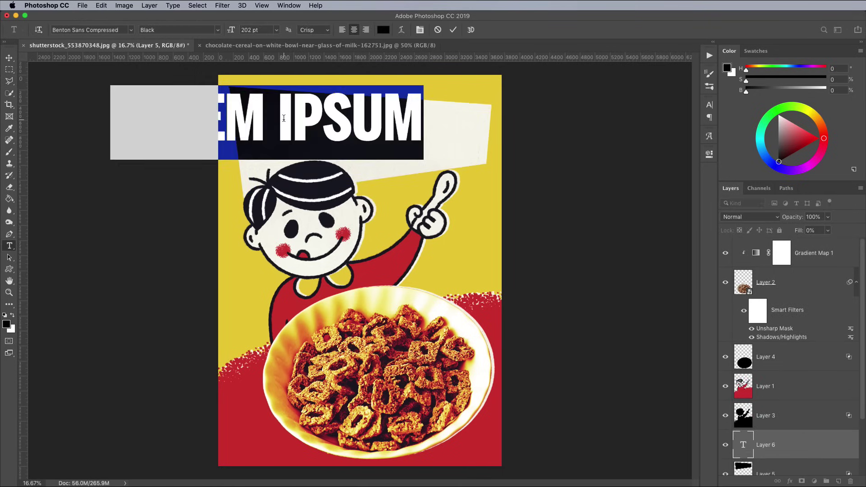
text(RETRO)
text('S)
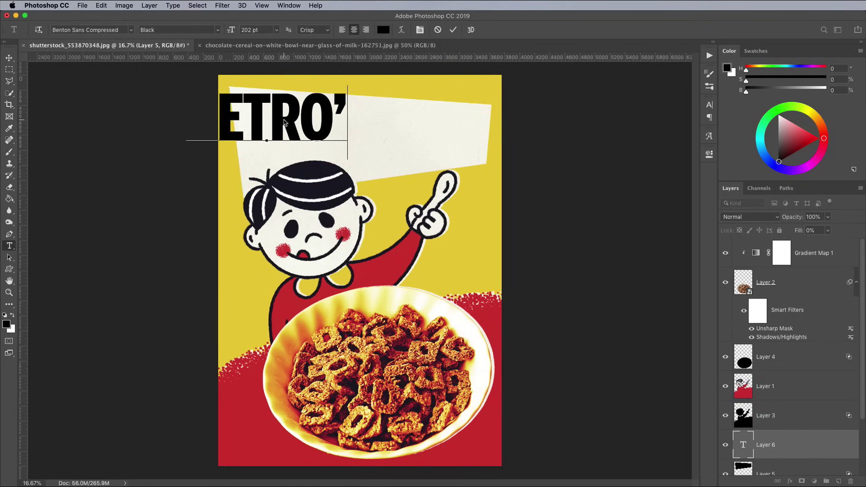
key(super+a)
click(90, 30)
text(chal)
click(96, 128)
key(super+Return)
key(v)
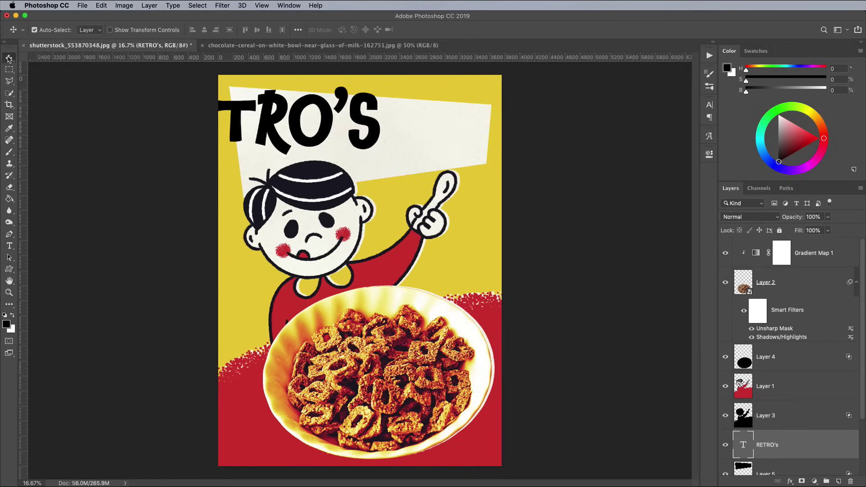
Move the title onto the paper panel, enlarge it to about 107% and tilt it about -2.8 degrees
drag(289, 123, 384, 135)
key(super+t)
drag(488, 192, 487, 181)
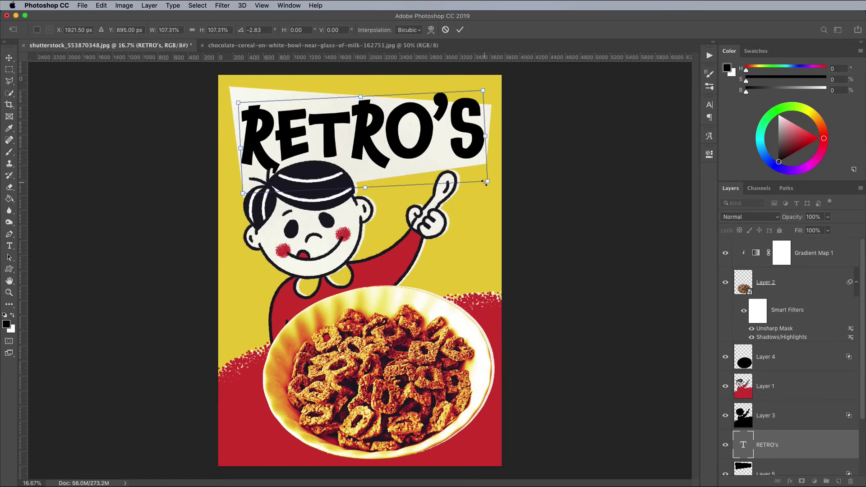
key(Return)
Change the second R of the title to a lowercase r so it reads "RETrO's"
key(t)
drag(386, 137, 368, 139)
text(r)
click(710, 105)
key(super+a)
click(637, 174)
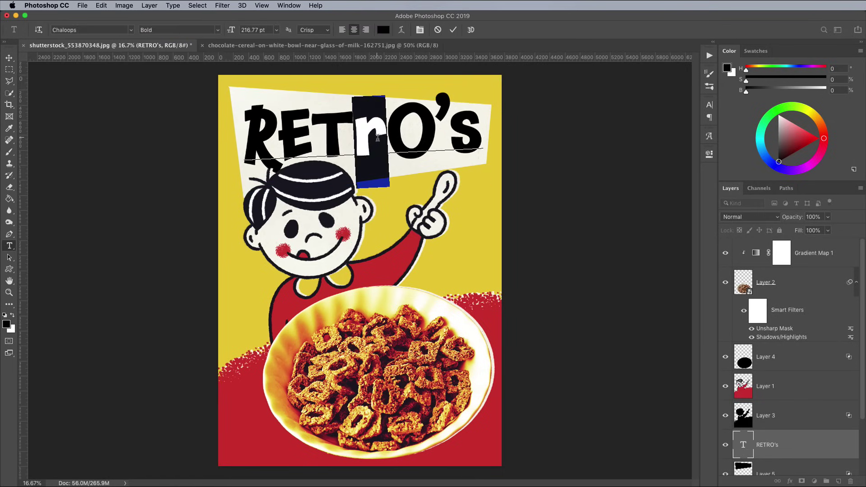
text(r)
Enlarge the title to about 101%, tilt it further upward, and nudge the paper panel behind it slightly up
click(9, 58)
key(super+t)
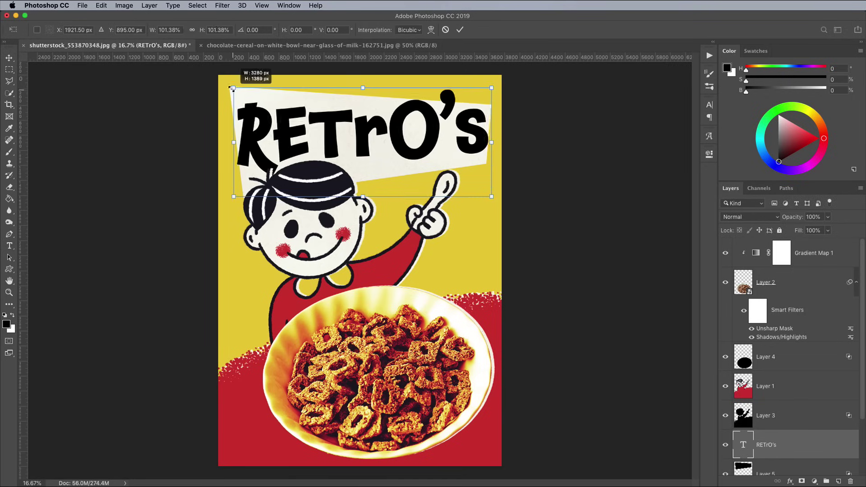
drag(241, 91, 235, 87)
drag(283, 106, 281, 99)
key(Return)
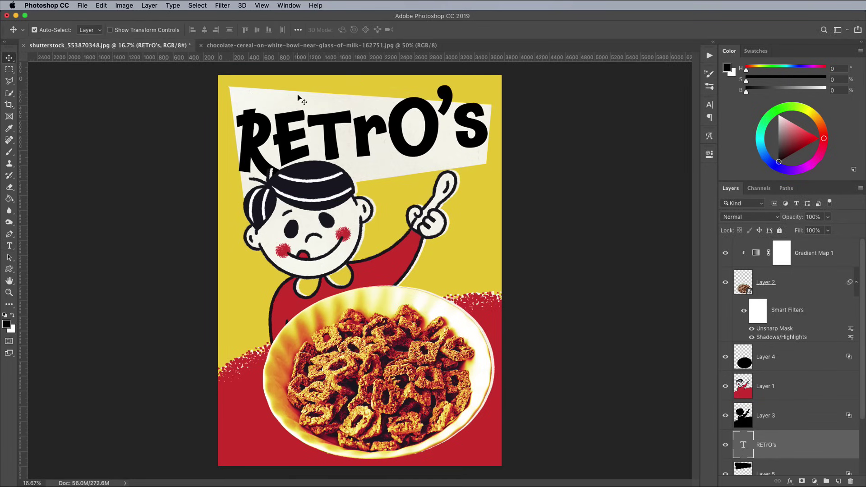
click(805, 462)
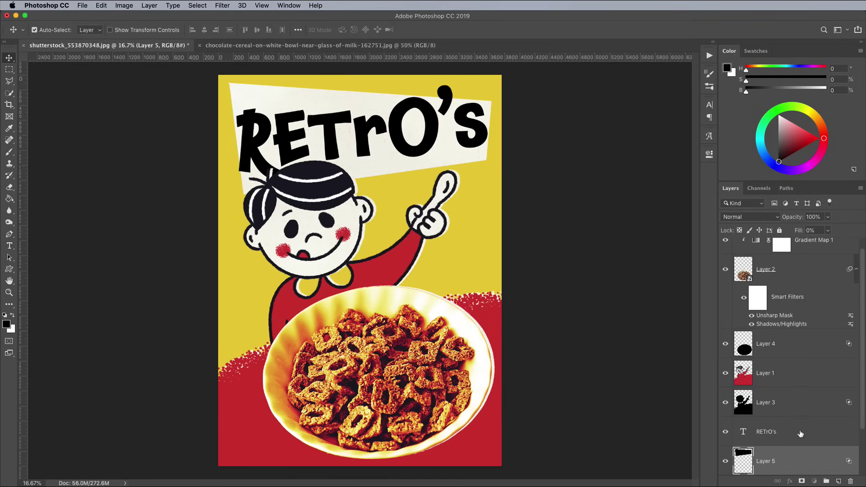
Recolor the title with the boy's dark outline color and its letter O with the artwork's red
click(801, 434)
key(t)
drag(487, 126, 240, 144)
click(6, 324)
drag(291, 170, 528, 190)
click(311, 173)
click(616, 204)
drag(440, 129, 389, 135)
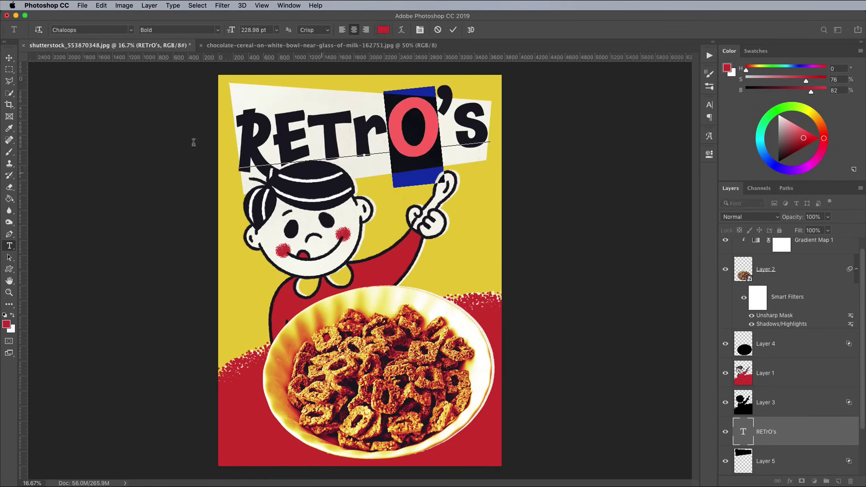
key(super+Return)
key(v)
Duplicate the title text layer and place the copy beneath the original
key(super+plus)
key(super+plus)
key(super+j)
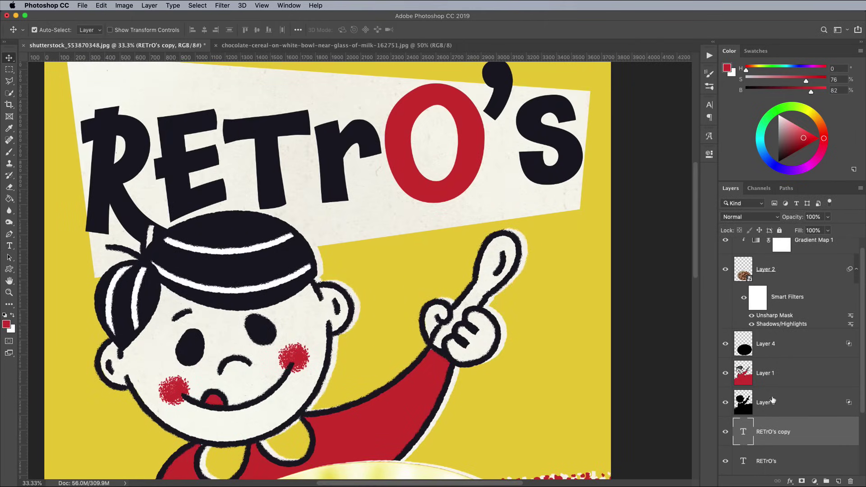
scroll(857, 397, down, 3)
drag(806, 361, 800, 400)
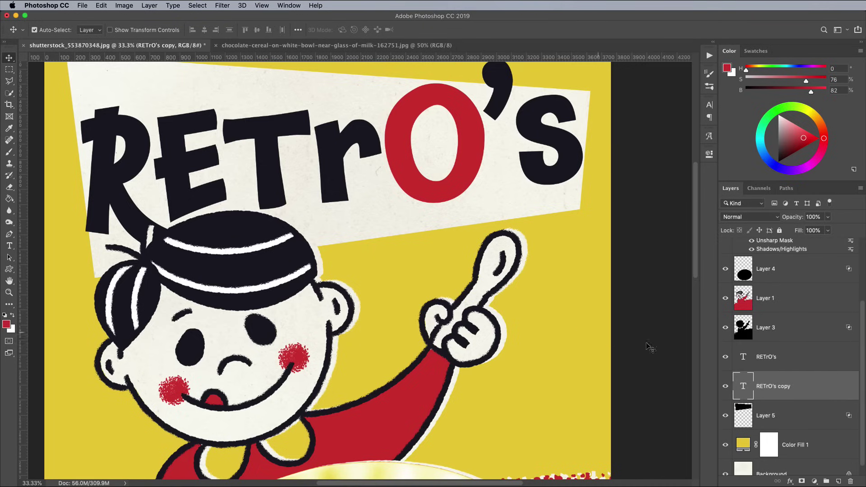
Hide the original title and recolor all of the copy's text with the poster's background yellow
click(725, 357)
key(t)
click(294, 193)
key(super+a)
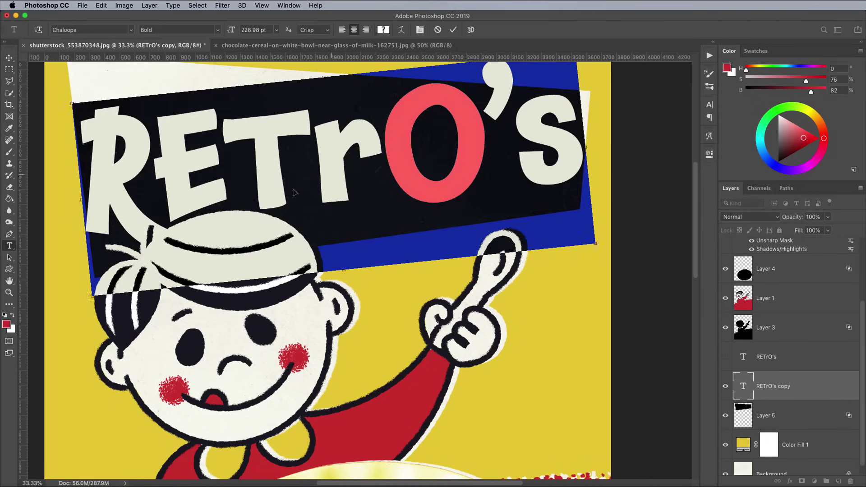
click(7, 325)
click(71, 318)
click(623, 202)
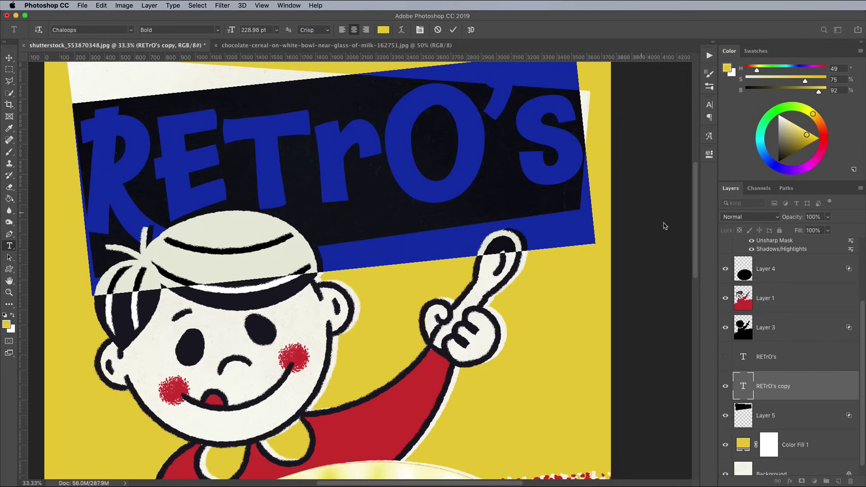
Show the original title again and offset the yellow copy down and to the left as a drop shadow
click(726, 356)
key(v)
key(shift+Down)
key(shift+Down)
key(shift+Right)
key(shift+Right)
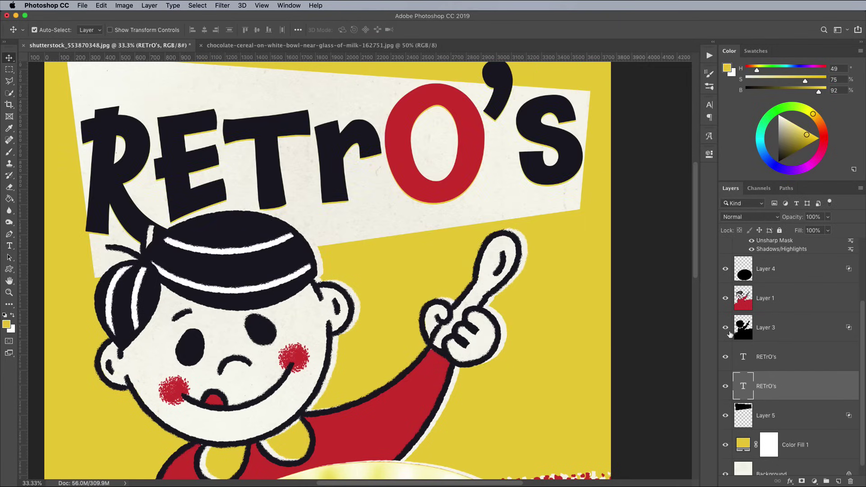
key(shift+Left)
key(shift+Left)
key(shift+Left)
key(shift+Left)
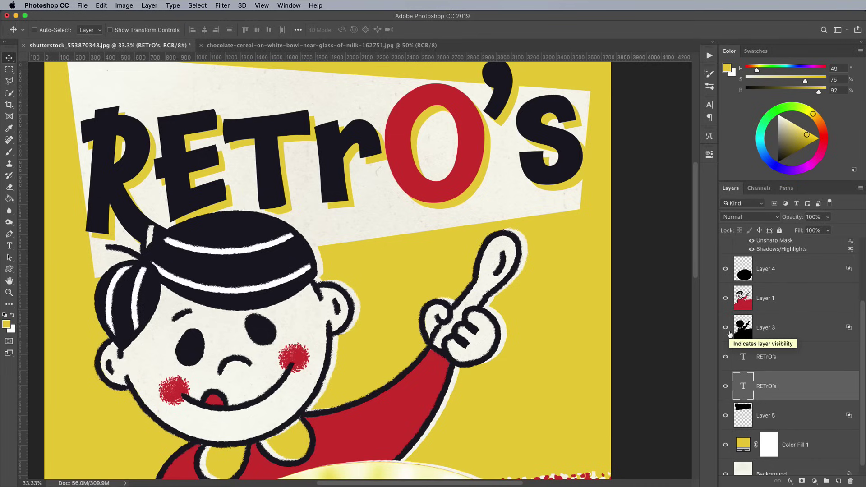
Duplicate the yellow title as a Shallow knockout with 0% fill, offset to leave a paper gap between dark letters and yellow shadow
key(super+j)
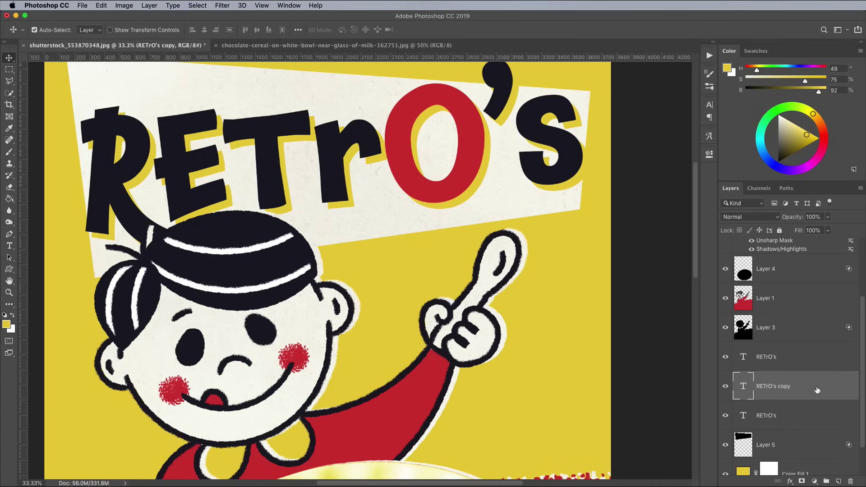
double_click(817, 391)
click(576, 268)
click(578, 272)
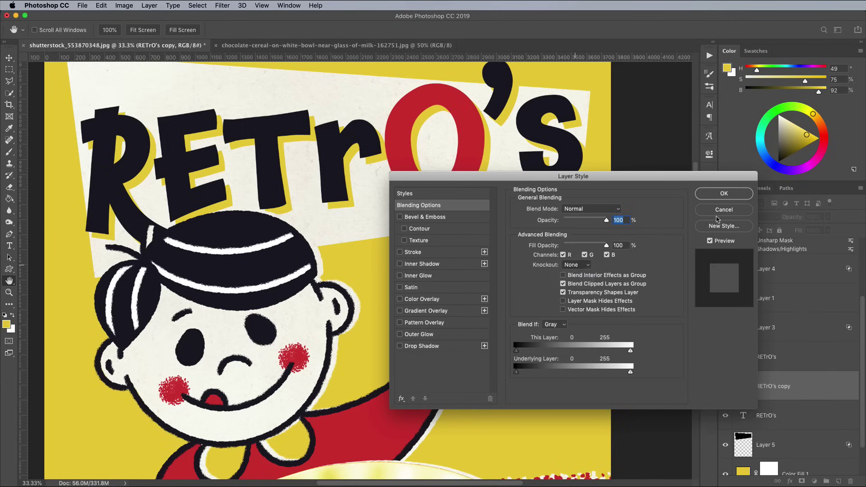
click(723, 196)
click(829, 231)
drag(779, 243, 763, 244)
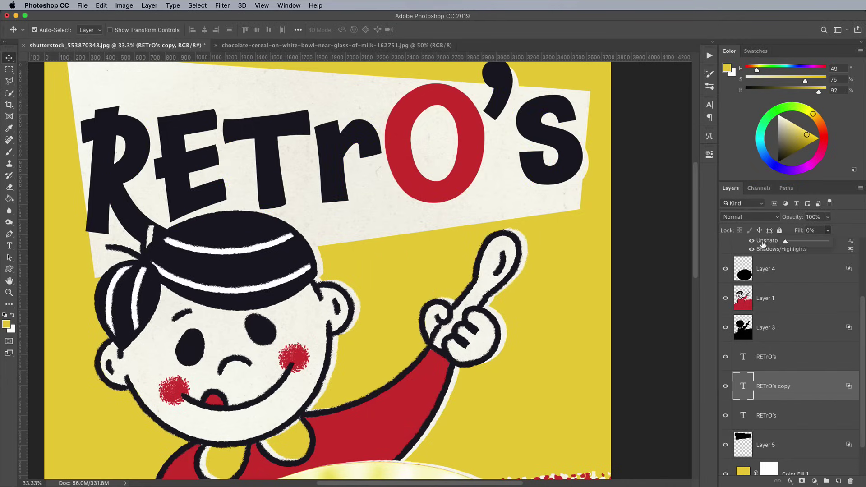
click(815, 389)
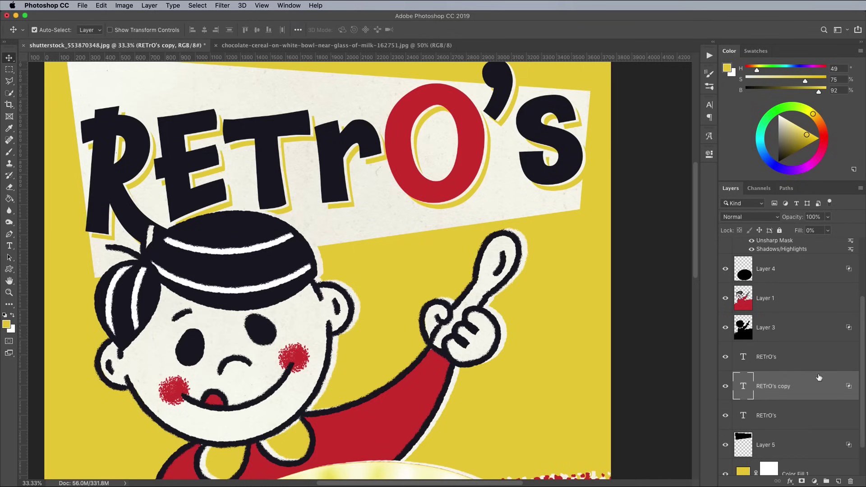
Add the text "Oat Cereal" in the CornerStoreJF font, coloured with the poster's red
key(t)
click(410, 295)
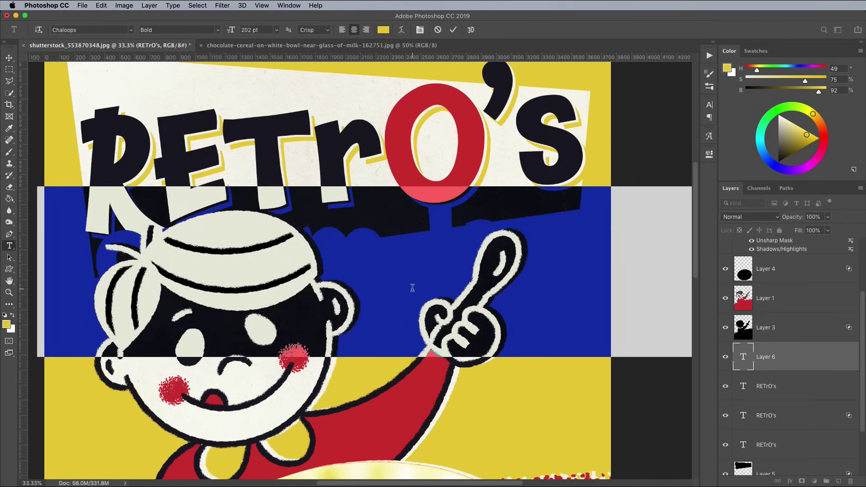
text(Oat Cereal)
key(super+a)
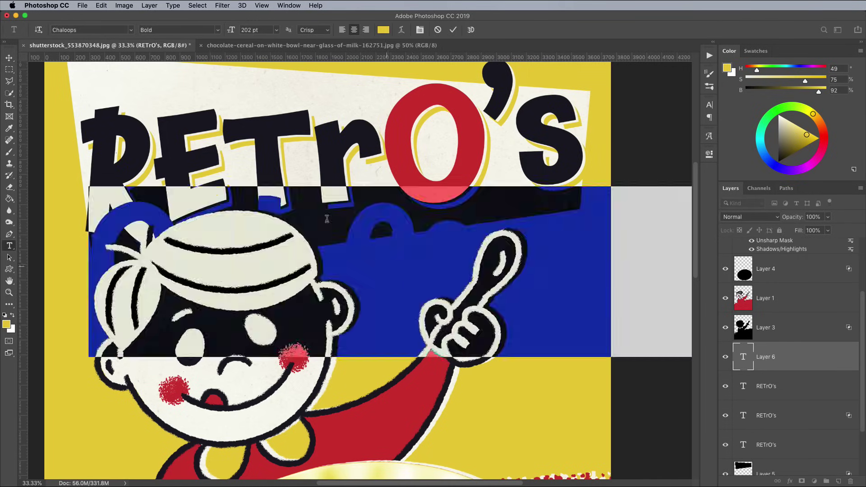
click(102, 30)
text(corn)
click(102, 58)
click(6, 324)
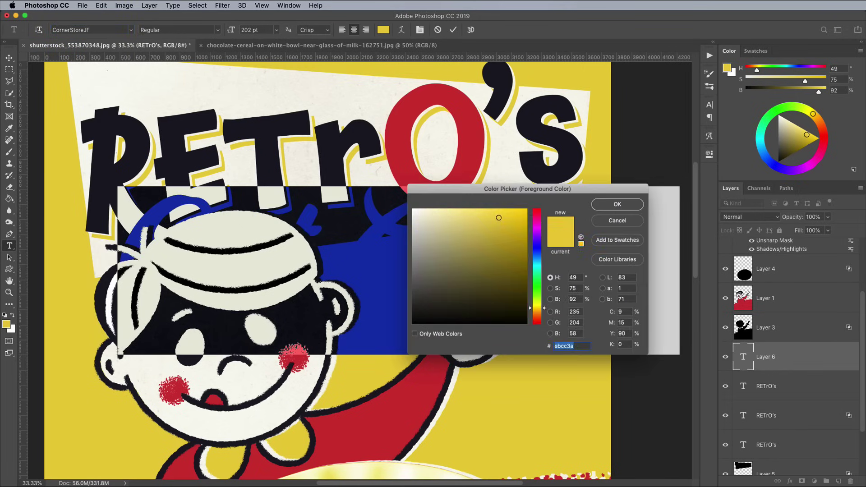
click(395, 145)
key(Return)
Scale the Oat Cereal text to about 43%, rotate it about -9.6°, and place it under the right part of the title
click(9, 58)
key(super+t)
drag(118, 188, 320, 250)
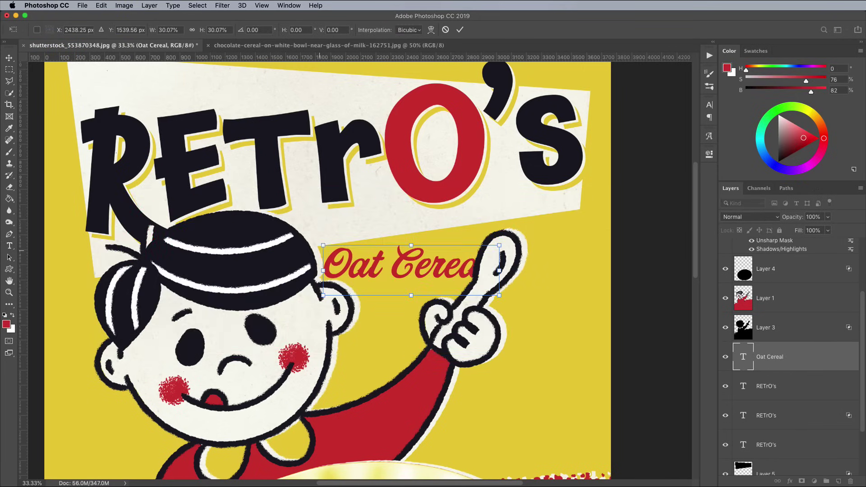
drag(400, 227, 393, 229)
drag(406, 273, 421, 241)
drag(519, 248, 597, 271)
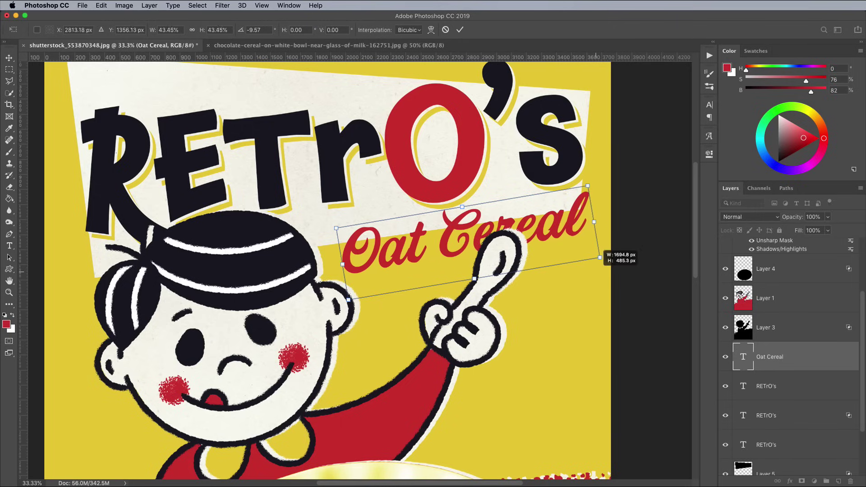
drag(438, 251, 443, 252)
key(Return)
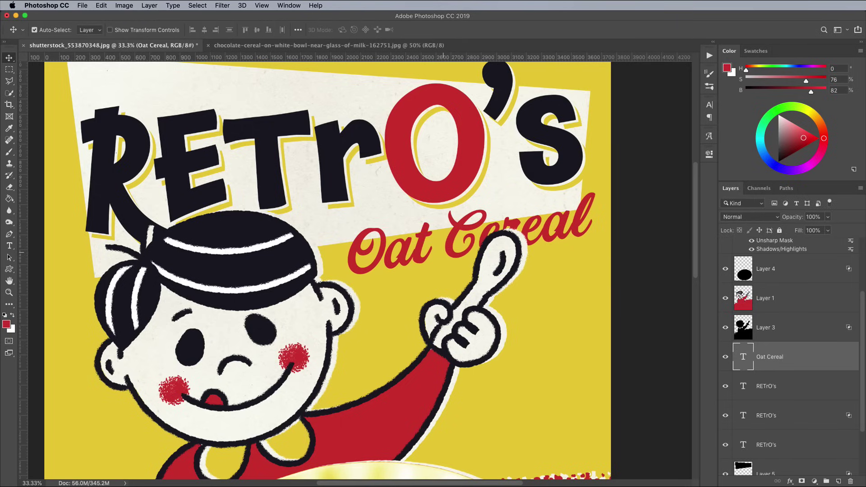
Reduce the Oat Cereal text's tilt slightly and nudge it a little to the left under the title
key(super+t)
drag(621, 303, 618, 309)
key(Return)
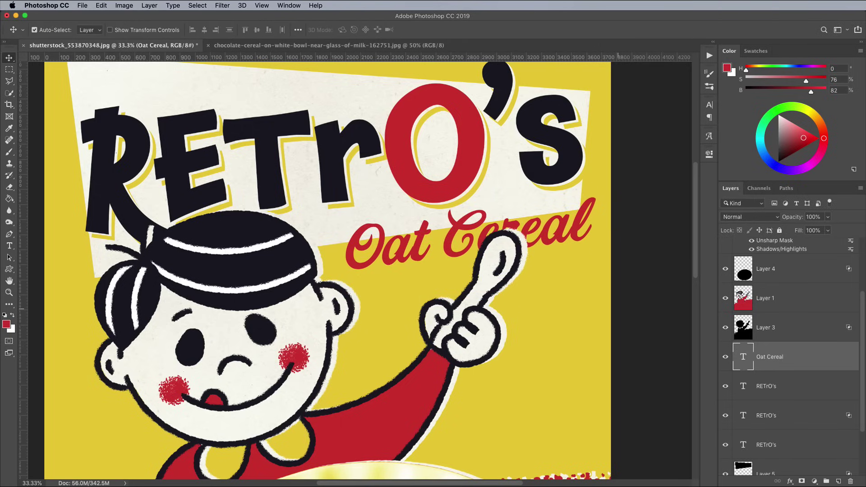
key(shift+Down)
key(shift+Down)
key(shift+Up)
key(shift+Up)
key(shift+Left)
key(shift+Left)
key(shift+Left)
key(shift+Down)
Duplicate the Oat Cereal text beneath the original as a Shallow knockout with 0% fill, offset to show a thin paper edge
key(super+j)
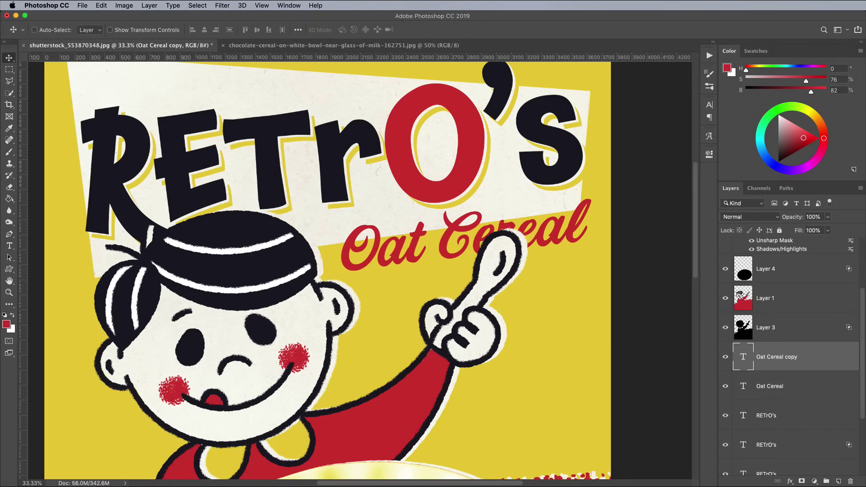
key(super+bracketleft)
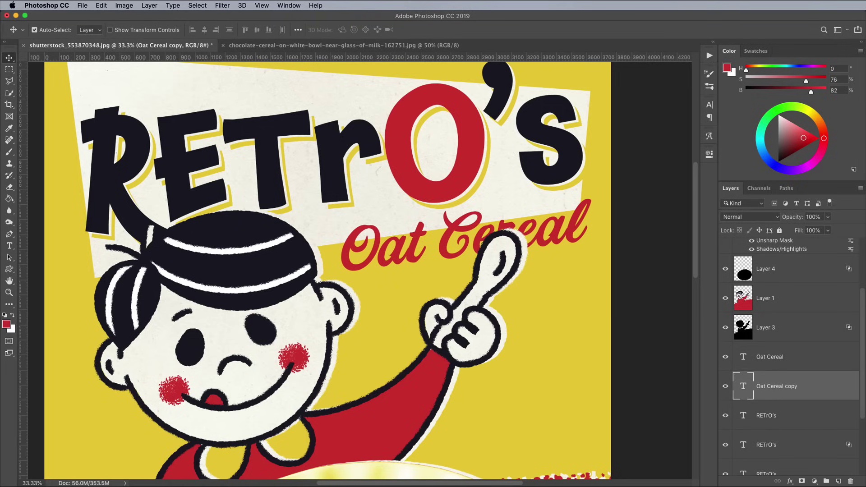
double_click(821, 386)
click(577, 266)
click(576, 273)
click(722, 195)
click(828, 230)
drag(826, 242, 768, 243)
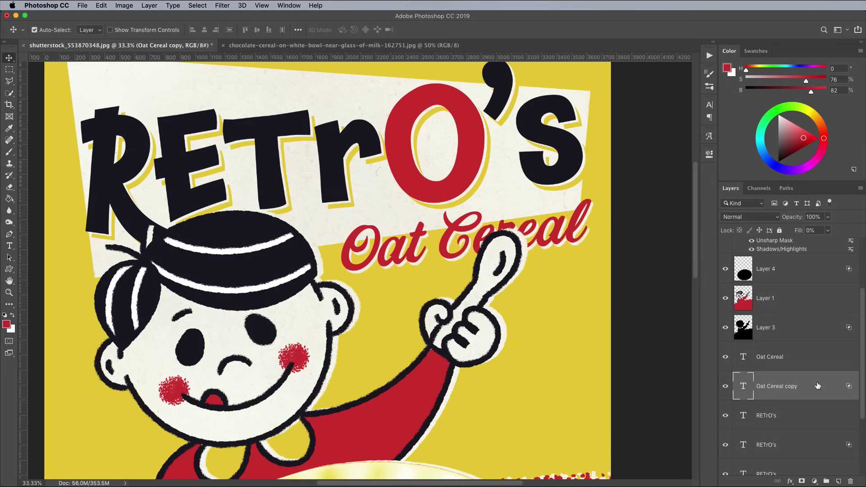
Add the red text "CRUNCH TASTIC!" on two lines in Chaloops Bold, below the boy's raised hand
key(super+minus)
drag(304, 356, 381, 251)
key(t)
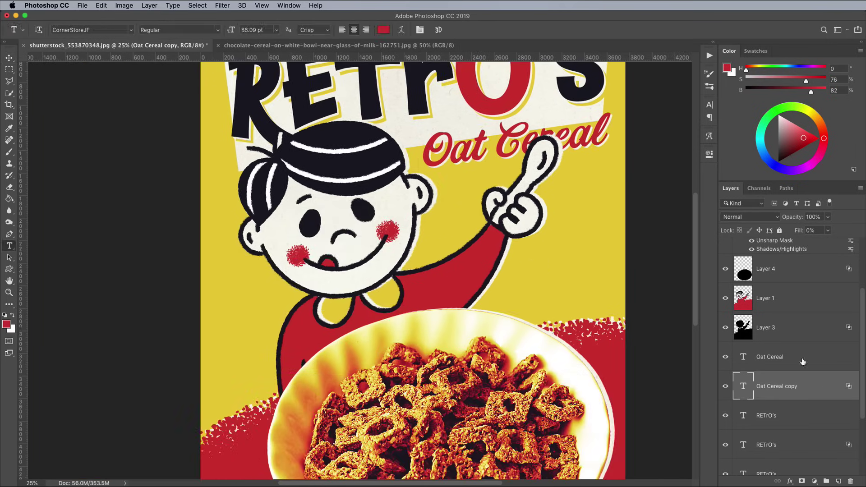
click(804, 360)
click(540, 259)
text(CRUNCH TASTIC!)
key(super+a)
click(131, 30)
click(113, 70)
key(super+Return)
Shrink the CRUNCH TASTIC! text to fit between the raised arm and the bowl, and move its layer above Layer 1
key(super+t)
drag(383, 178, 492, 246)
drag(540, 279, 551, 264)
key(Return)
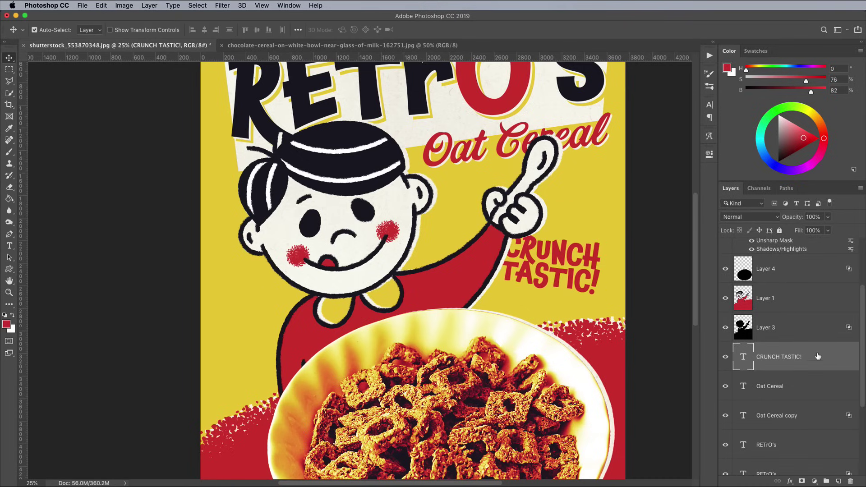
drag(818, 357, 808, 284)
Create a layer beneath the CRUNCH TASTIC! text and fill a white circle on it, sized to sit behind the lettering
super+click(839, 481)
key(shift+m)
drag(496, 209, 606, 319)
key(super+BackSpace)
key(super+t)
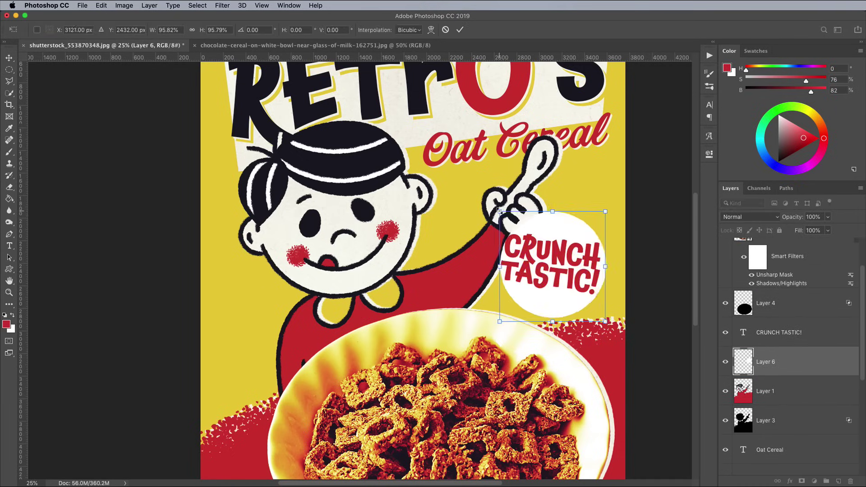
key(Return)
Turn the white circle into a knockout with 0% fill so the paper texture shows through
double_click(797, 362)
click(725, 194)
drag(829, 242, 785, 242)
Duplicate the CRUNCH TASTIC! text and recolor the lower copy with yellow ebcc3a as an offset shadow
click(803, 333)
key(super+j)
key(v)
click(7, 324)
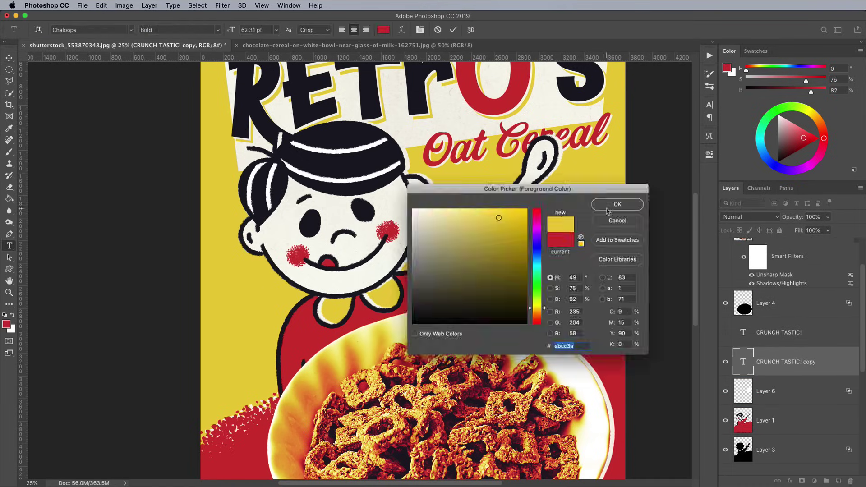
click(617, 206)
Trim the circle's size, then scale the whole CRUNCH TASTIC! badge to about 87% and place it lower right of the raised hand
click(797, 391)
key(super+t)
drag(603, 318, 601, 315)
shift+click(797, 332)
key(super+t)
mouse_move(551, 266)
mouse_down()
mouse_move(253, 327)
mouse_move(554, 265)
mouse_up()
drag(502, 205, 516, 218)
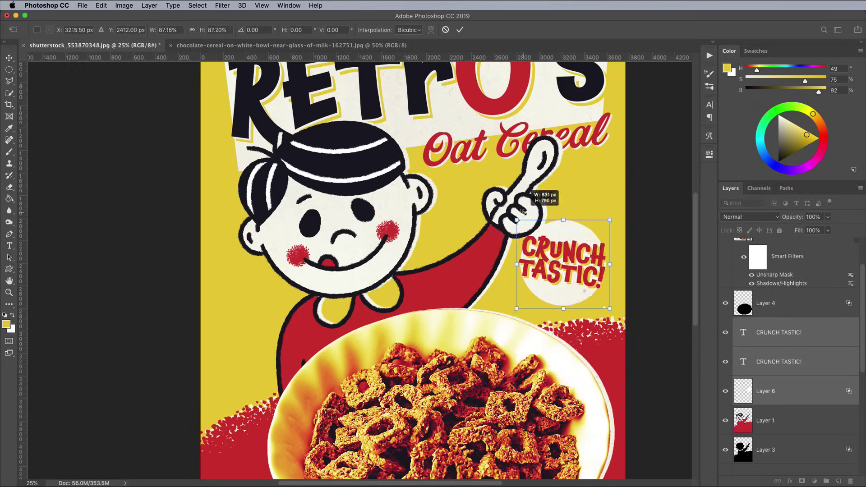
drag(557, 259, 563, 273)
key(Return)
Duplicate the paper Background layer, move the copy to the top of the layer stack, and set it to Multiply
key(super+minus)
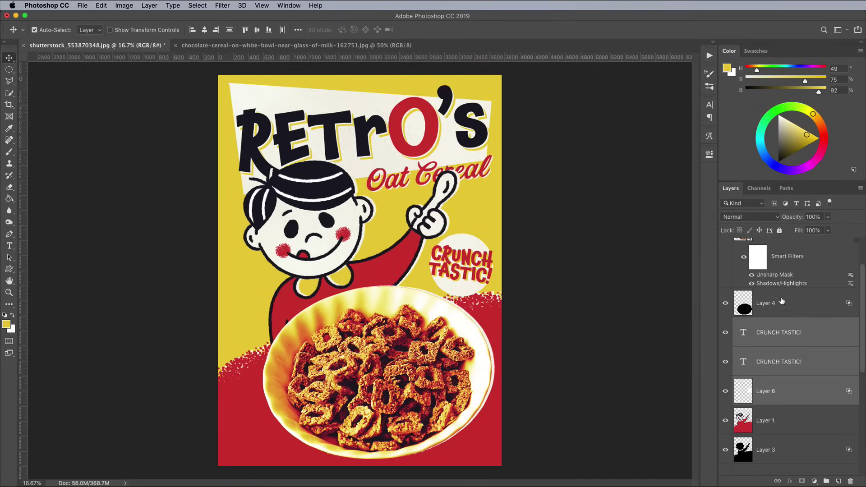
scroll(803, 312, down, 5)
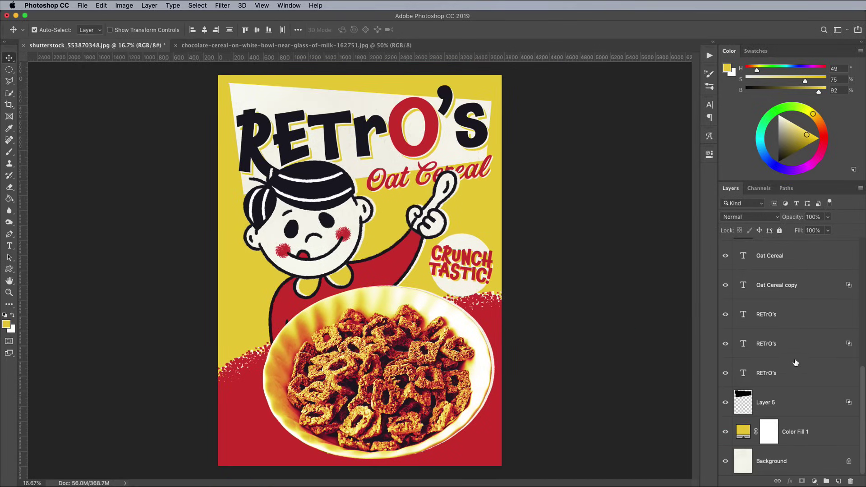
click(802, 459)
key(super+j)
drag(802, 459, 804, 247)
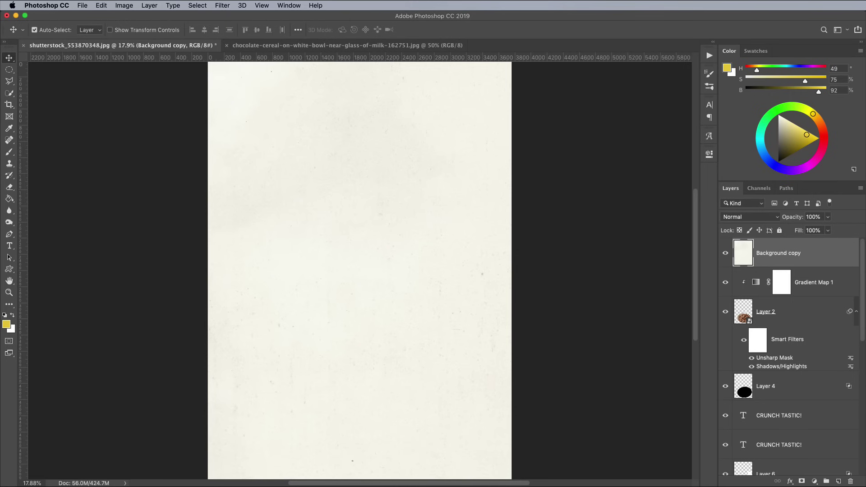
click(749, 217)
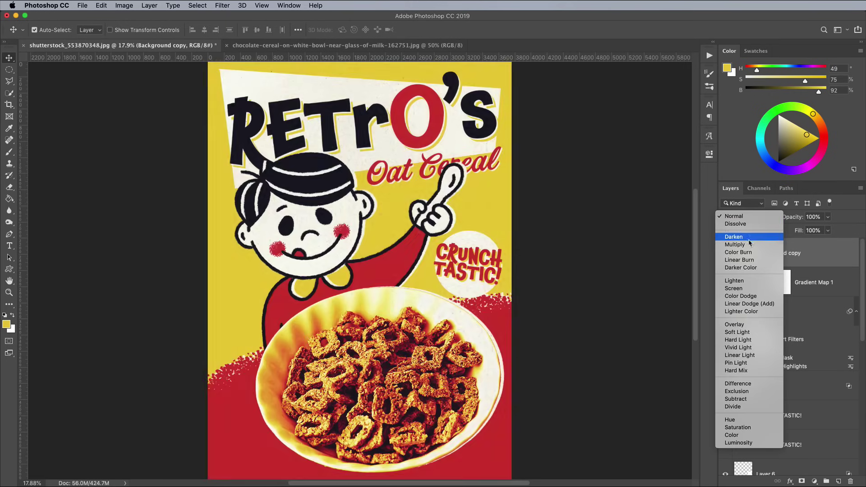
click(750, 244)
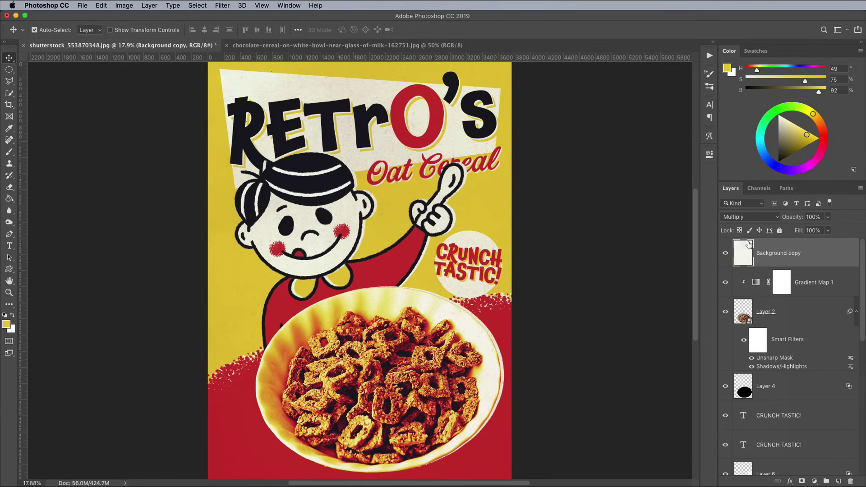
Darken the paper copy's texture with Levels inputs of 184 and 244, and lower the layer's opacity to 68%
click(125, 5)
mouse_move(139, 30)
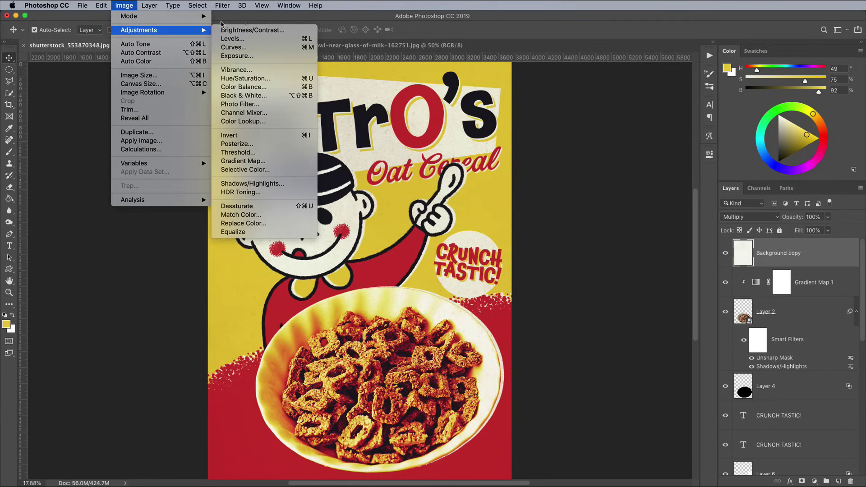
click(249, 42)
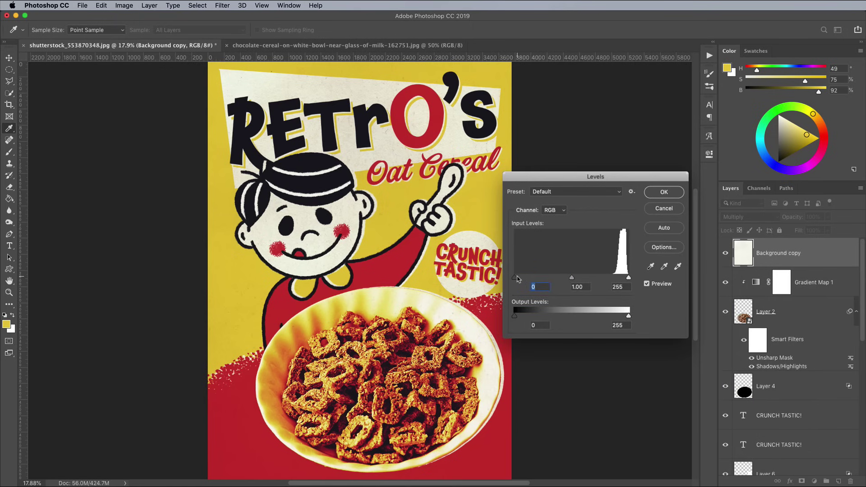
drag(515, 277, 598, 281)
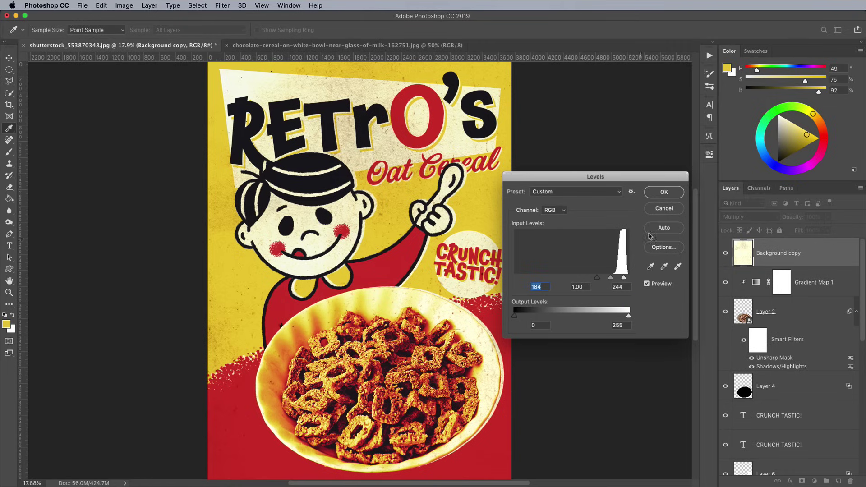
click(665, 192)
click(828, 217)
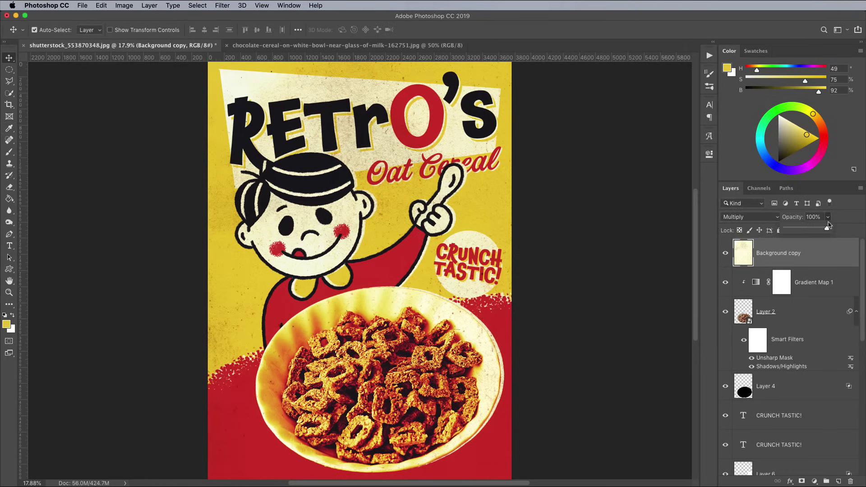
drag(808, 232, 807, 232)
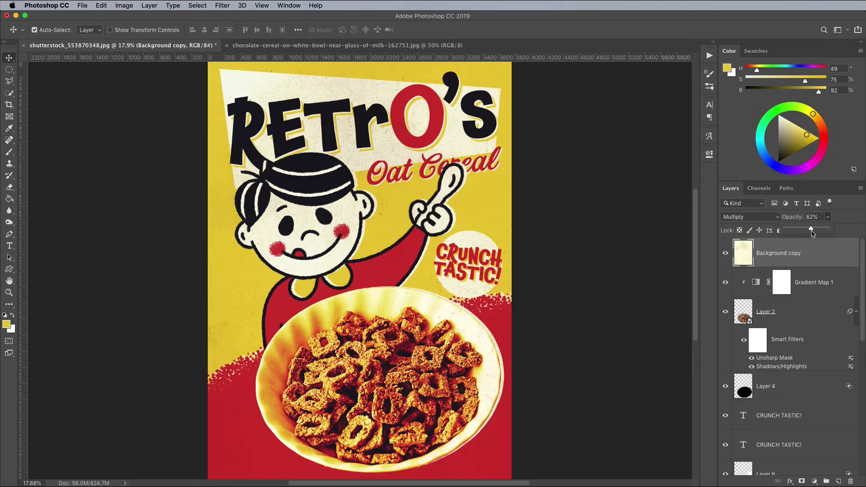
Duplicate the textured paper copy, invert the duplicate, and set its blend mode to Screen
click(819, 254)
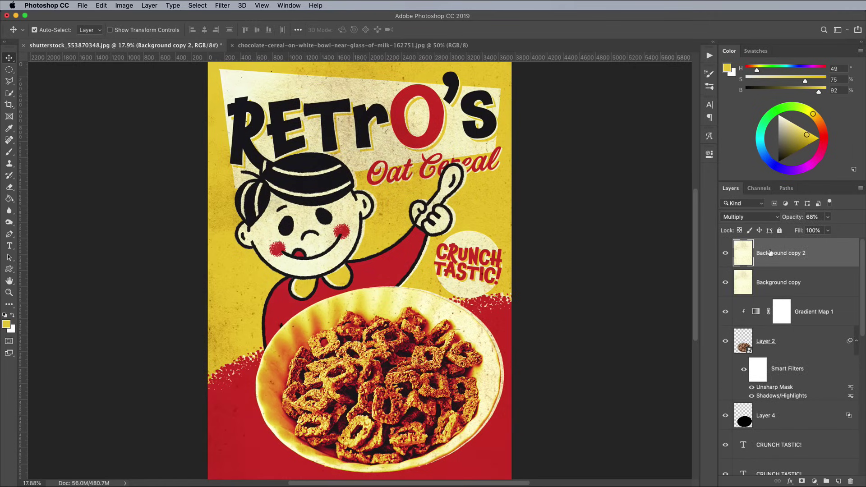
key(super+i)
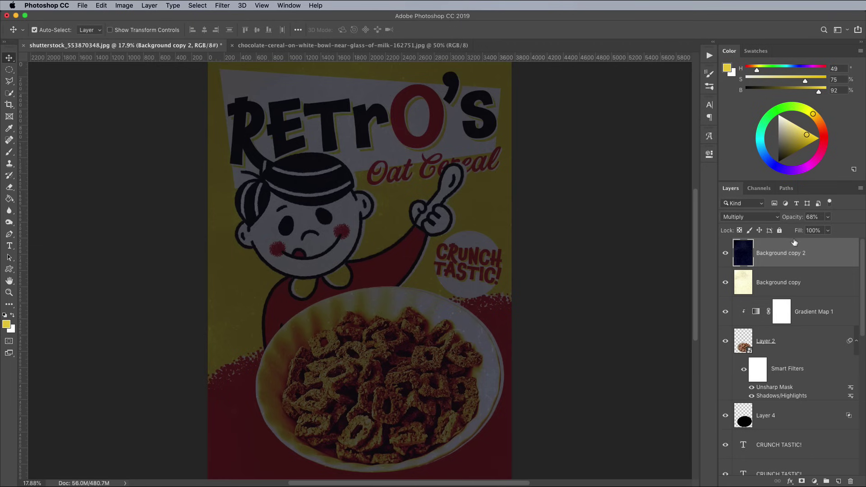
click(767, 218)
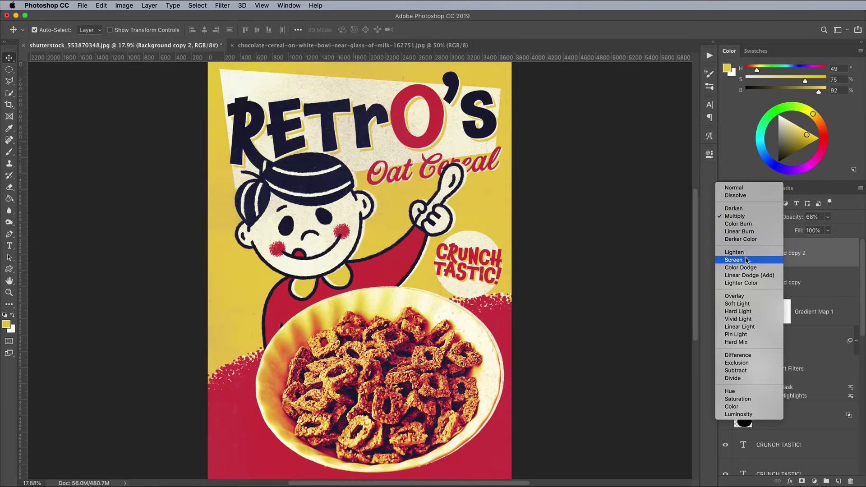
click(748, 259)
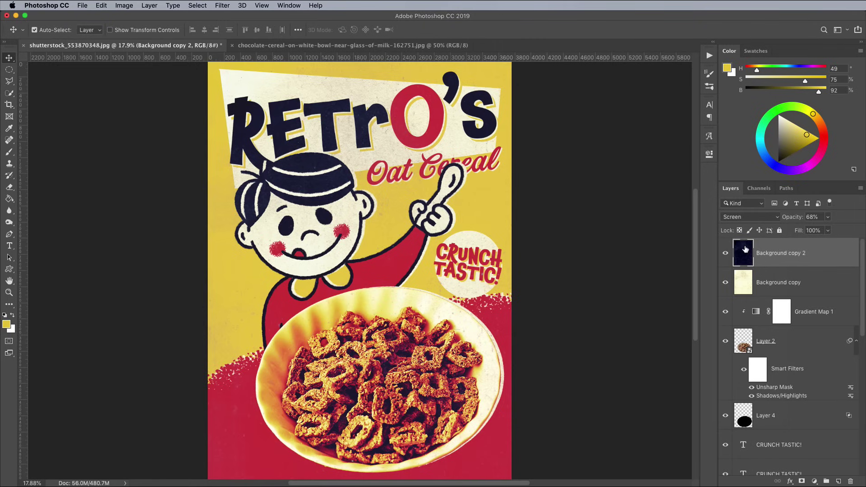
Desaturate the inverted paper copy and increase its contrast with Levels to bring out light specks over the dark areas
click(125, 6)
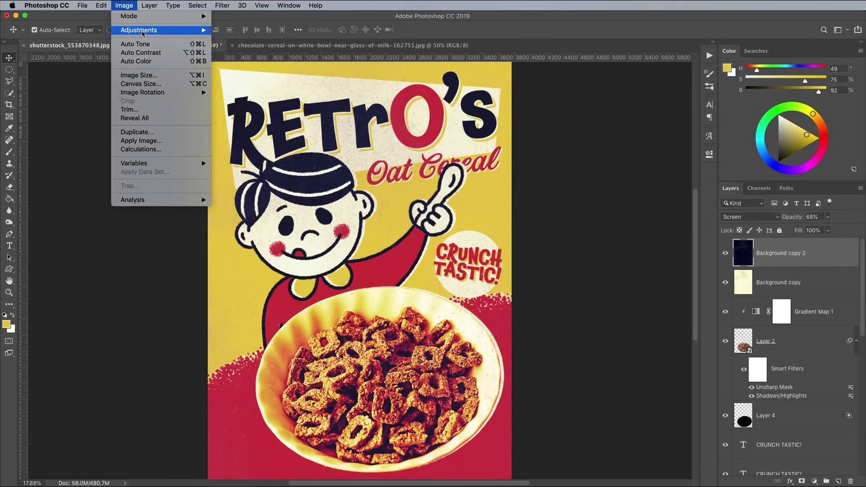
mouse_move(140, 30)
click(240, 206)
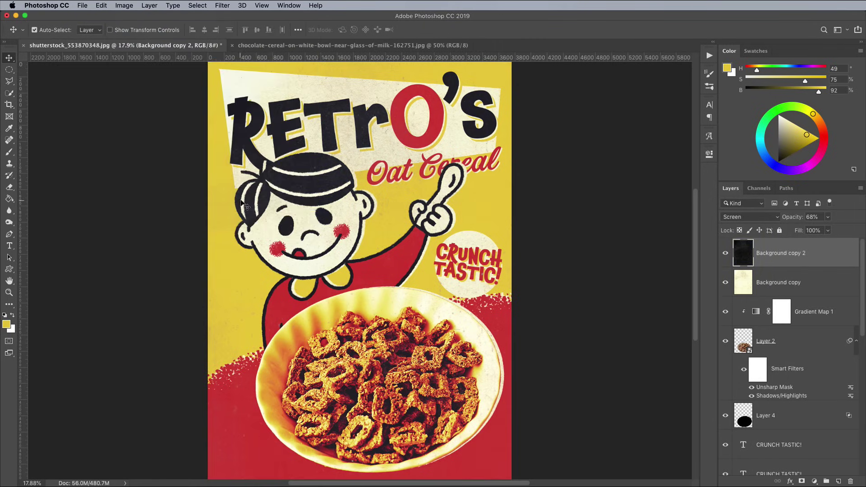
key(super+l)
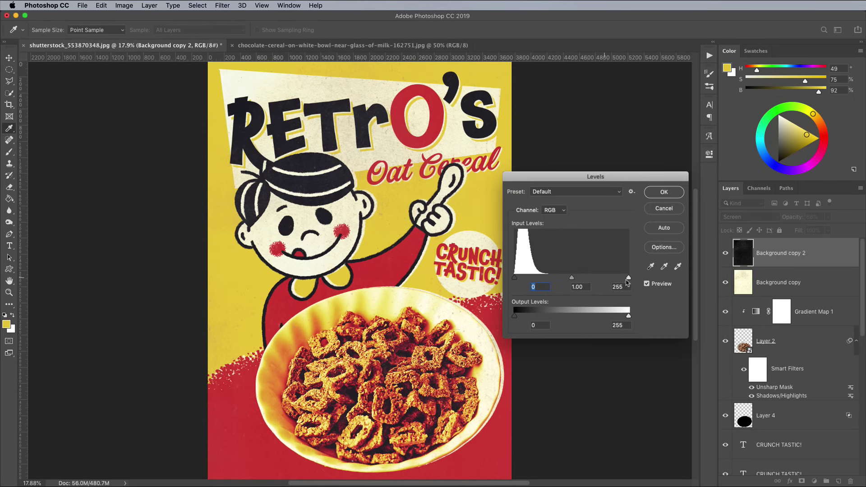
drag(628, 283, 538, 282)
mouse_move(527, 282)
mouse_down()
mouse_move(519, 282)
mouse_move(543, 279)
mouse_up()
click(666, 195)
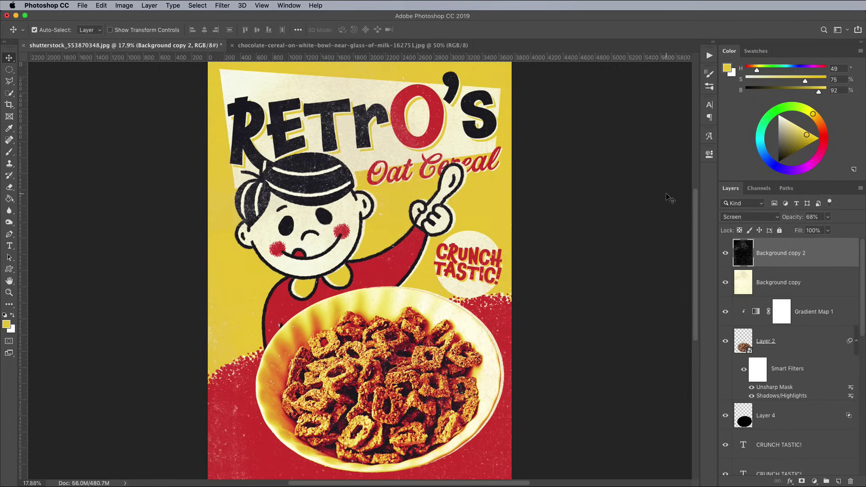
Flip the inverted texture layer both horizontally and vertically, and lower its opacity to 45%
key(super+t)
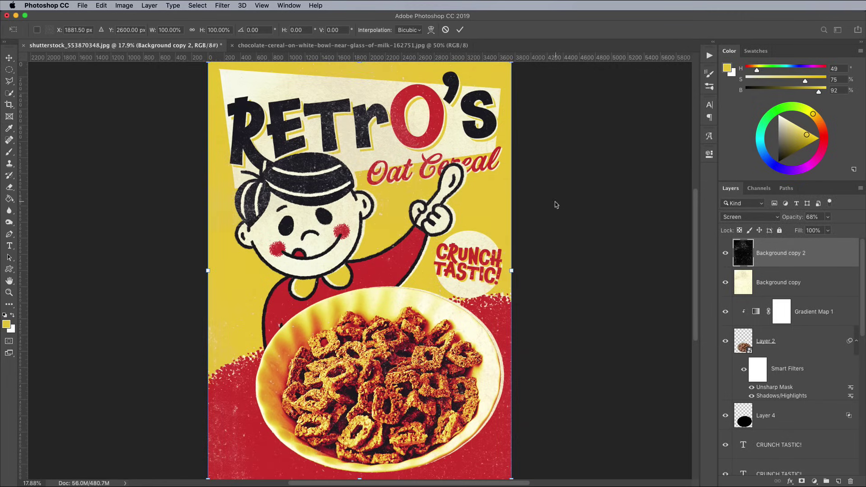
right_click(400, 227)
click(424, 333)
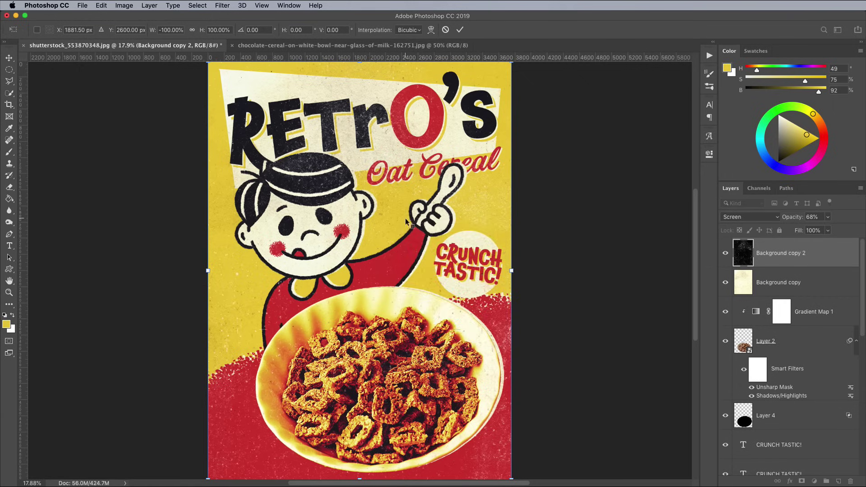
right_click(406, 221)
click(428, 333)
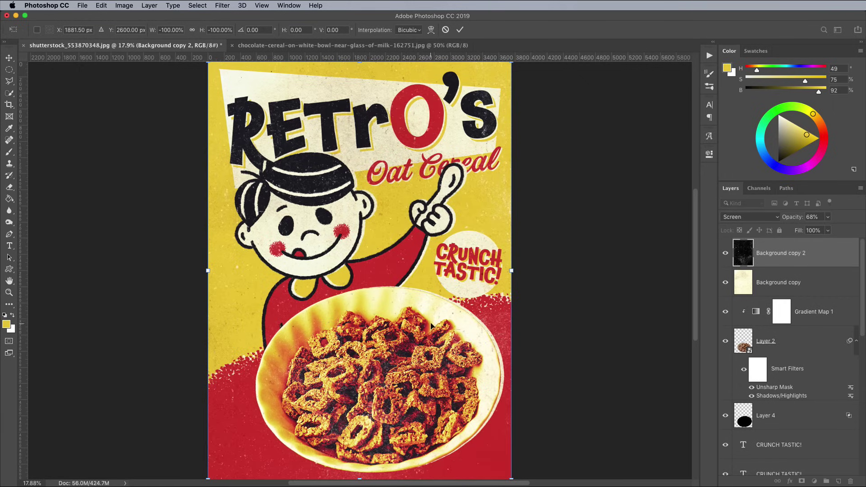
key(Return)
click(829, 218)
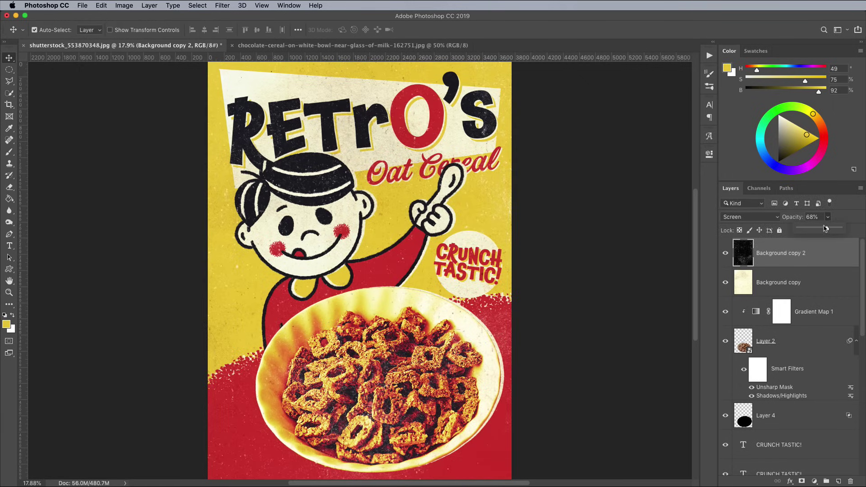
mouse_move(828, 229)
mouse_down()
mouse_move(810, 231)
mouse_move(819, 233)
mouse_up()
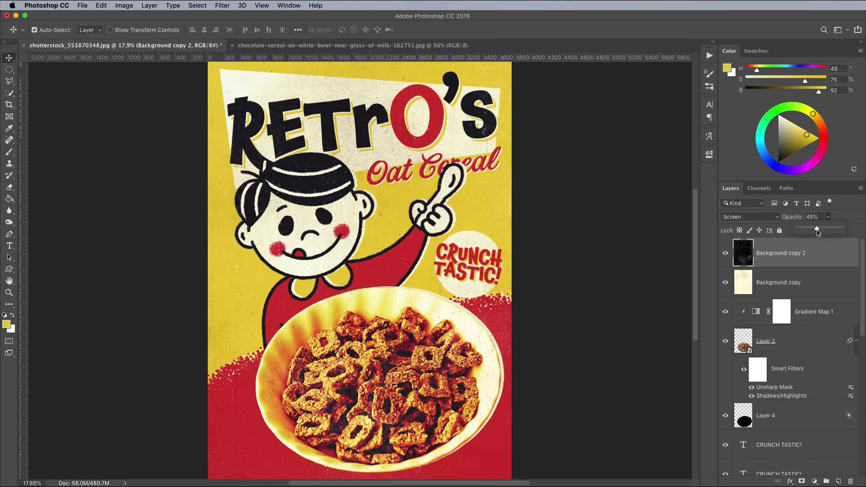